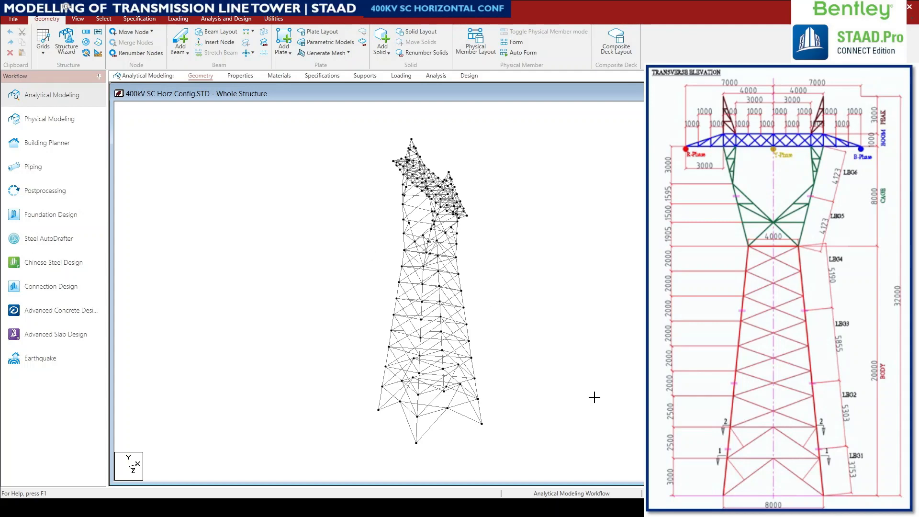
Select the four lowest leg members at the tower base, leaving out the bracing of the bottom panel.
click(78, 19)
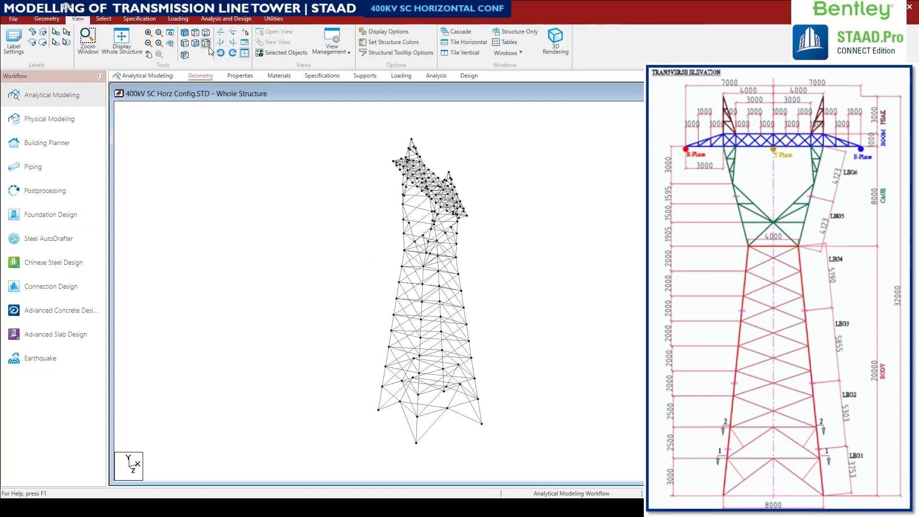
click(195, 43)
click(394, 428)
ctrl+click(465, 424)
click(196, 43)
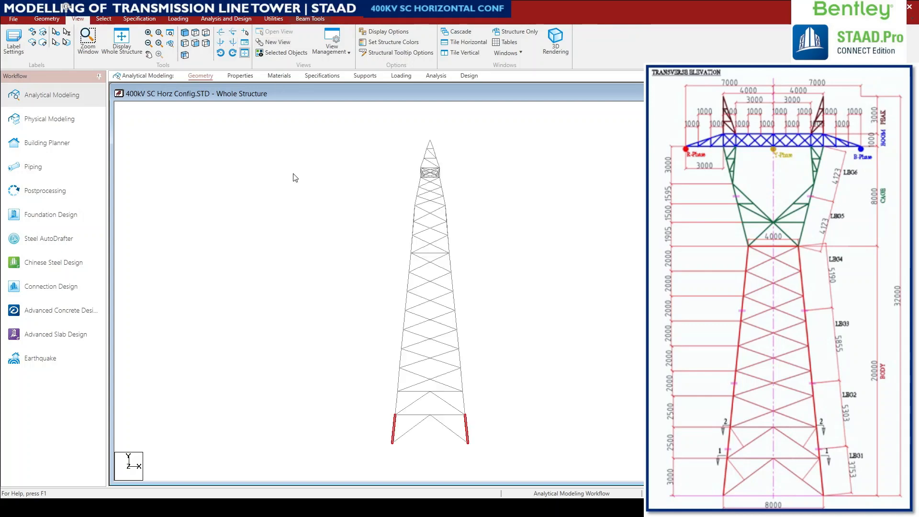
click(185, 44)
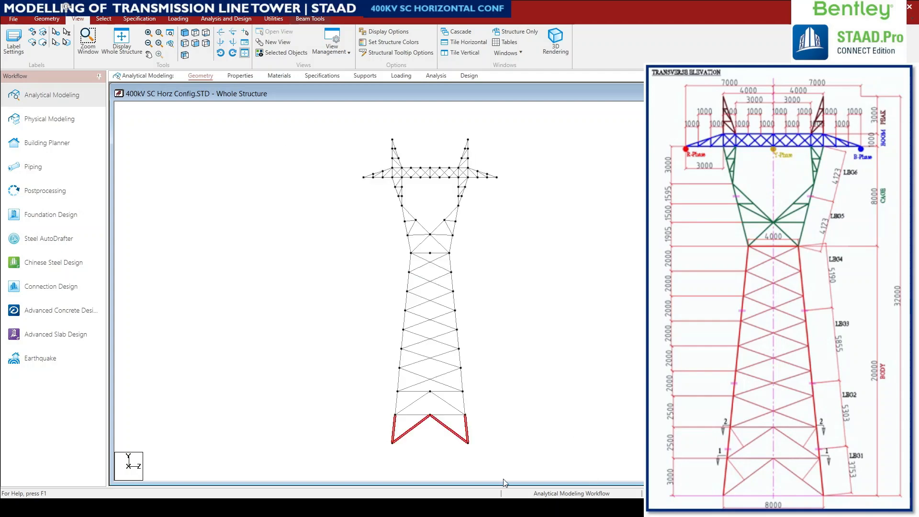
ctrl+click(443, 424)
click(185, 34)
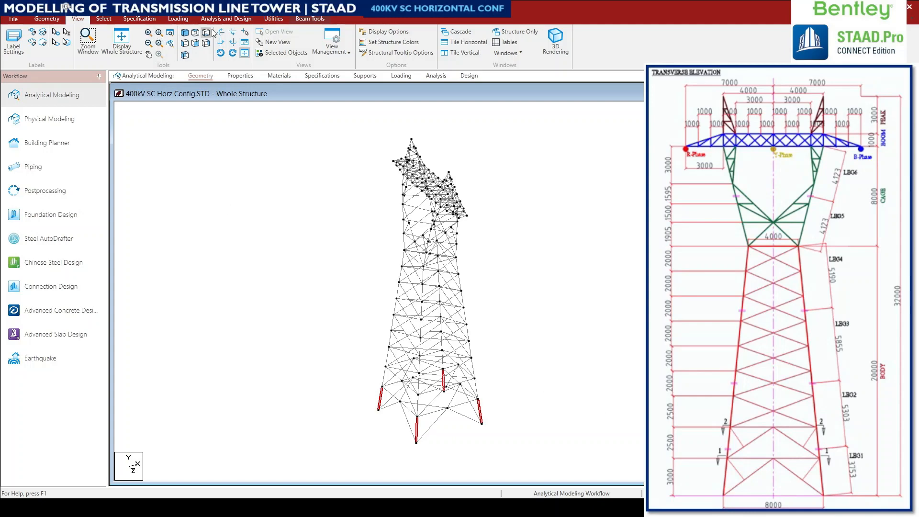
Create a Beam group named BL1 and associate it with the selected base leg members.
click(274, 19)
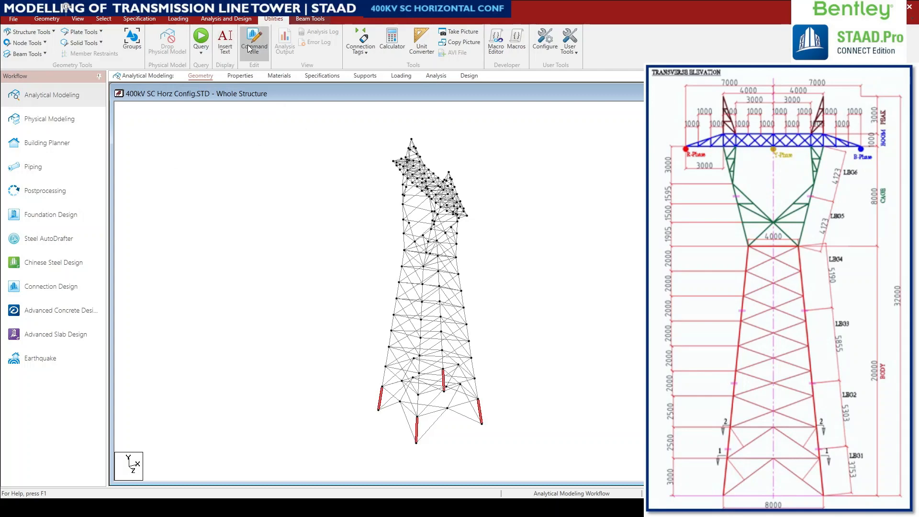
click(130, 41)
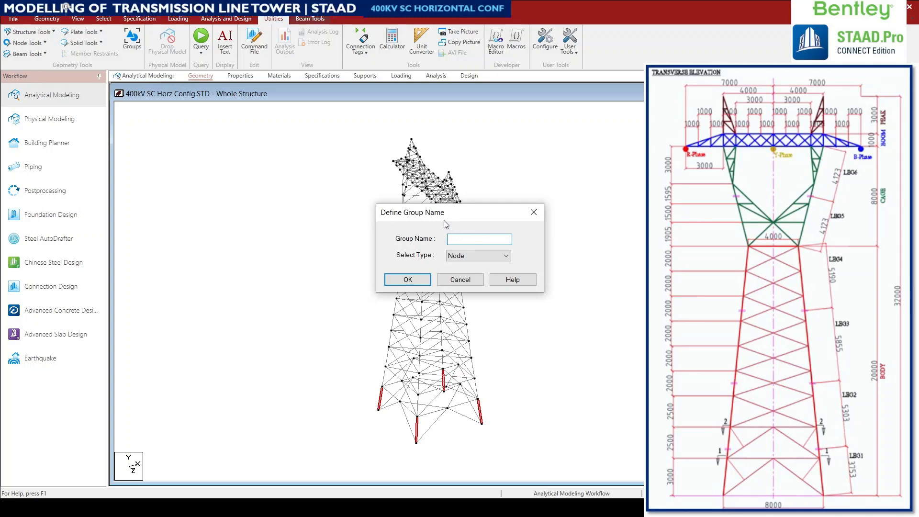
drag(444, 221, 248, 220)
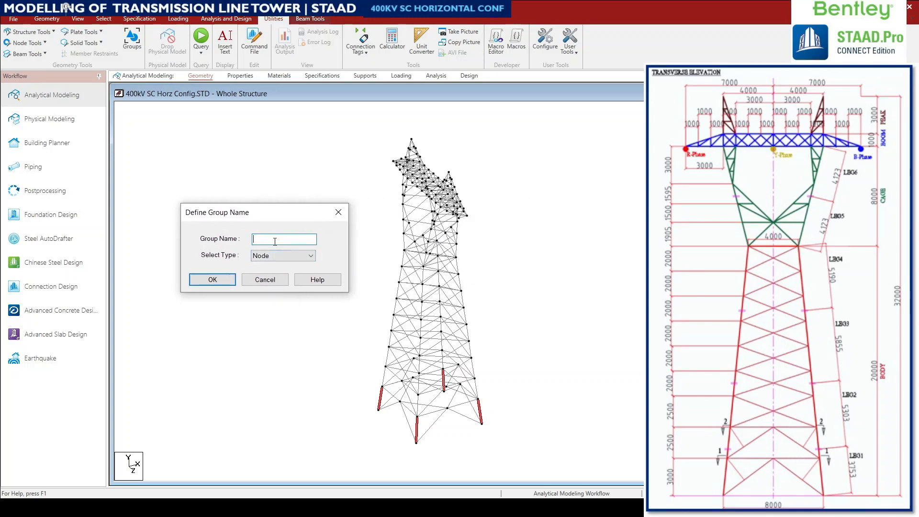
text(BL1)
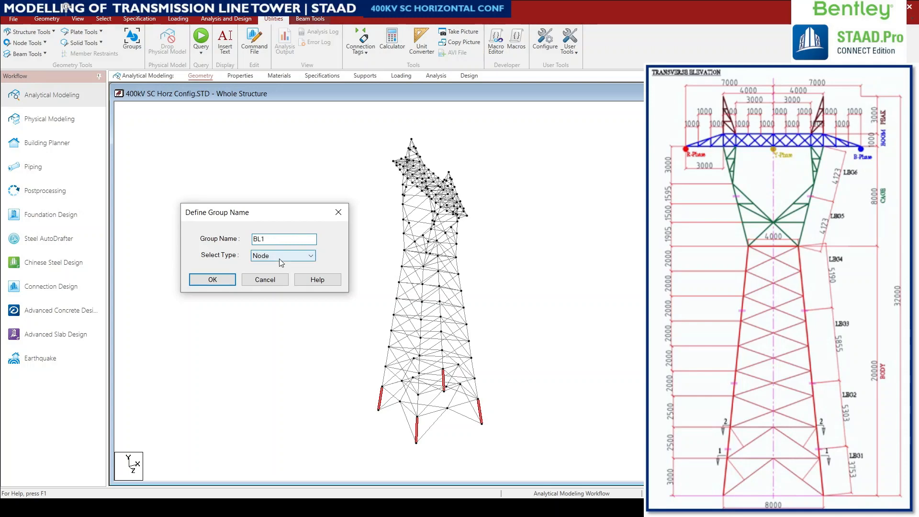
click(278, 257)
click(271, 271)
click(219, 280)
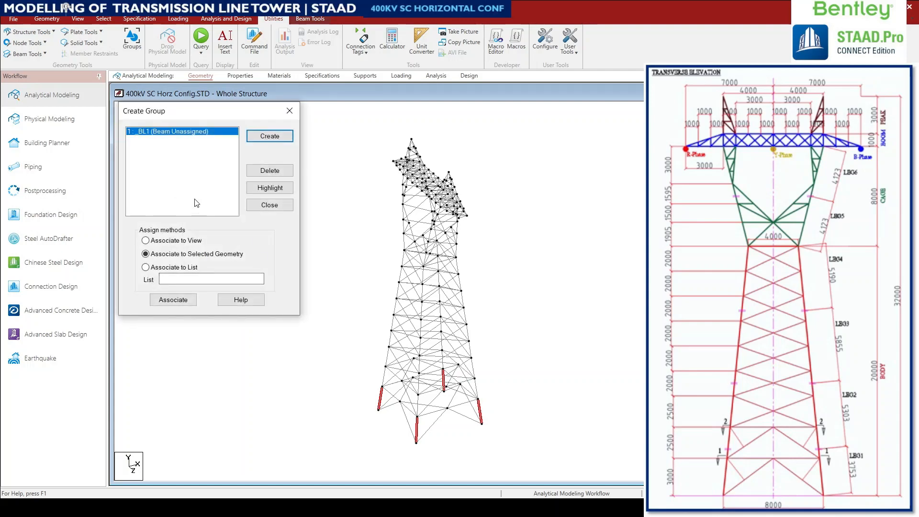
click(162, 303)
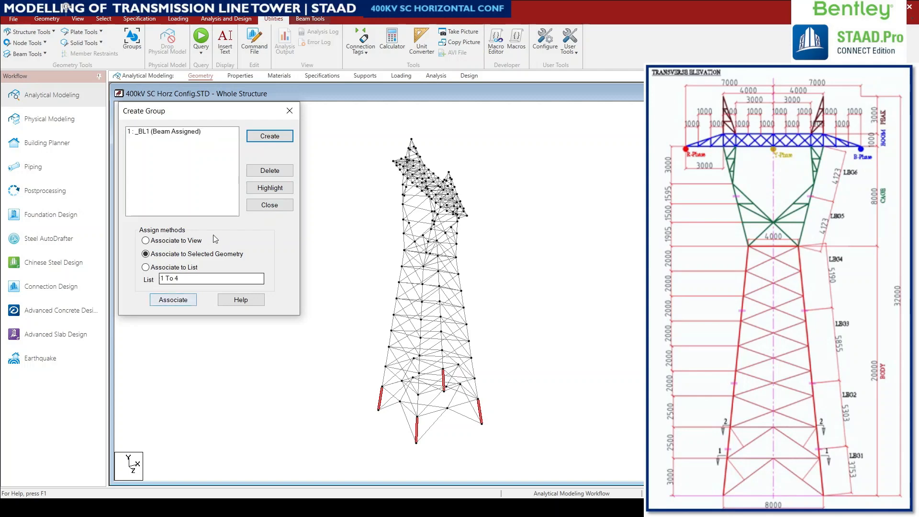
Select the four leg members of the second body panel from the base and deselect its diagonal bracing.
click(75, 19)
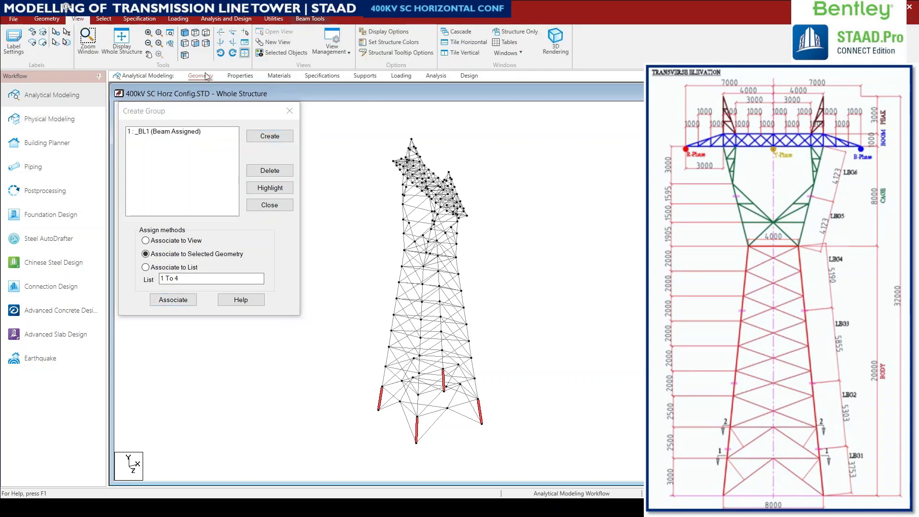
click(195, 43)
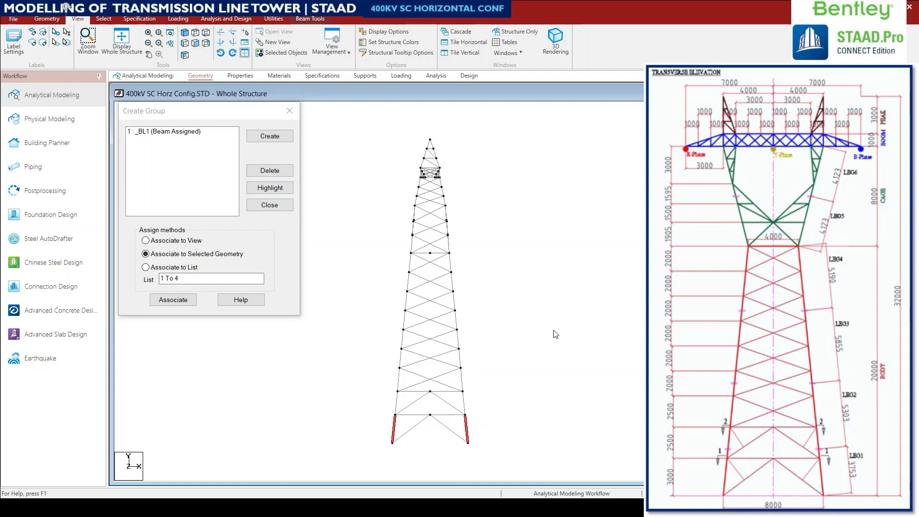
click(397, 407)
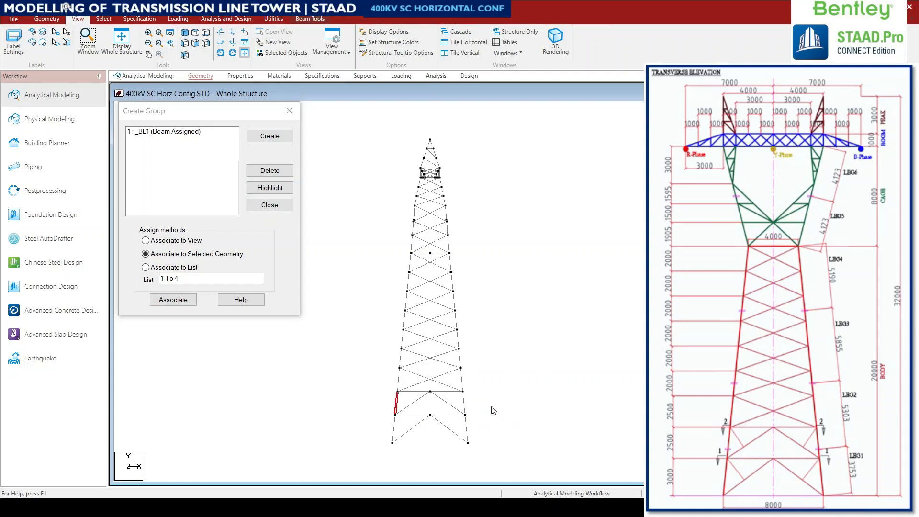
ctrl+click(464, 403)
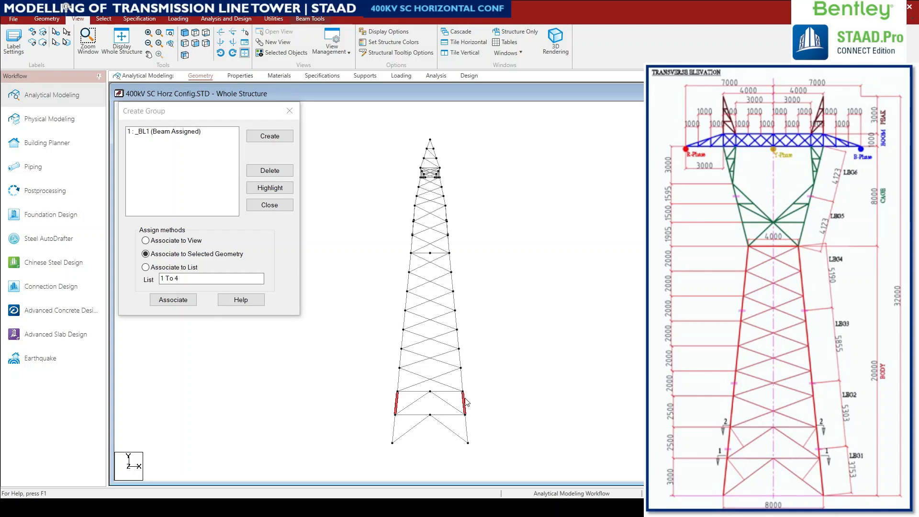
click(185, 43)
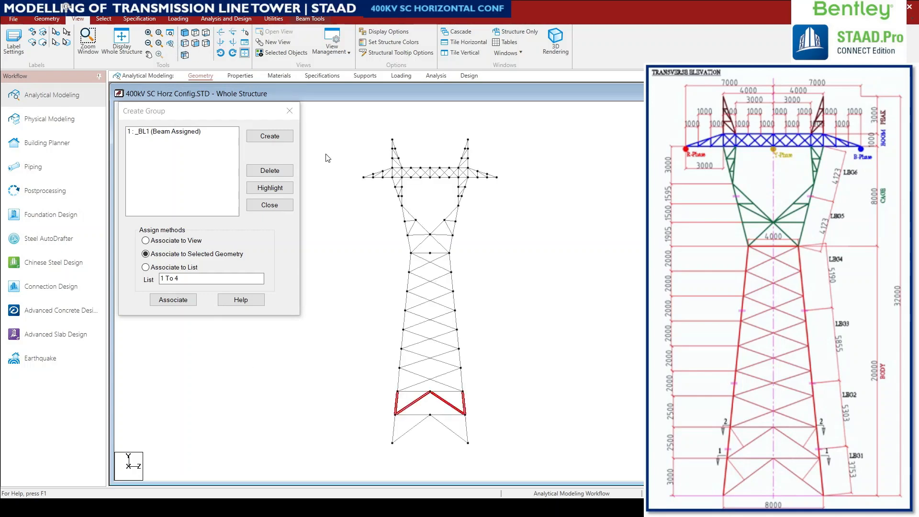
ctrl+click(413, 405)
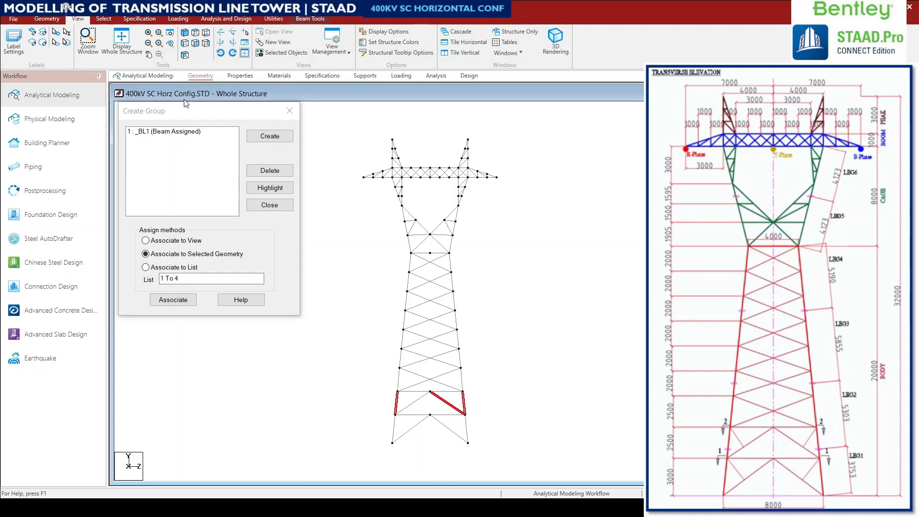
click(184, 54)
scroll(467, 419, up, 5)
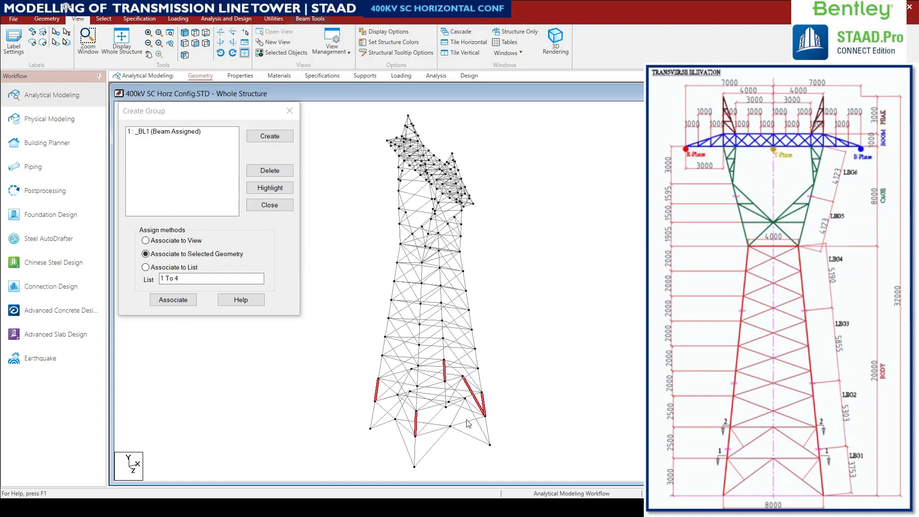
scroll(467, 419, up, 1)
scroll(390, 318, down, 1)
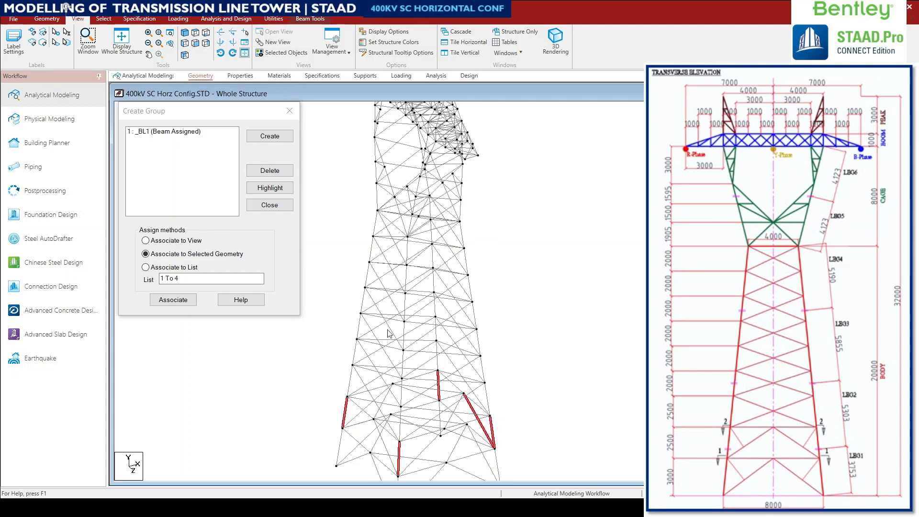
ctrl+click(471, 410)
middle_drag(473, 400, 459, 364)
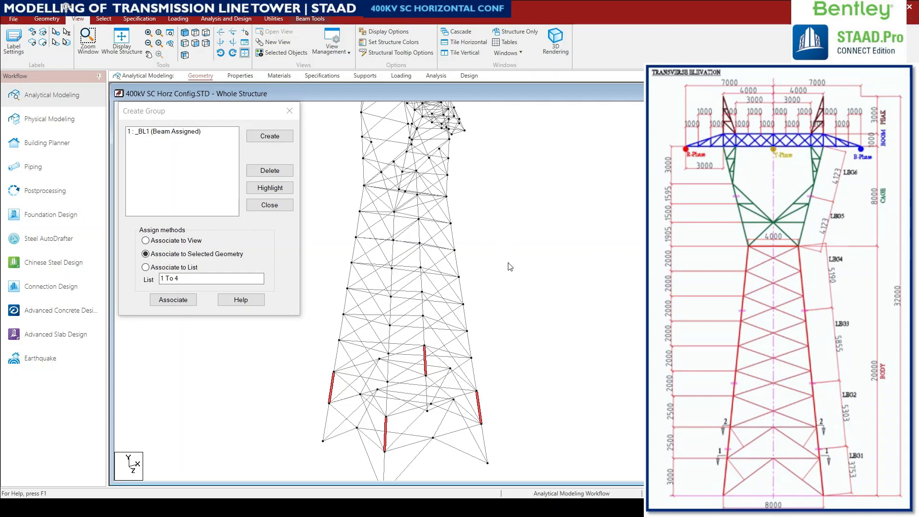
Try to add the third body panel's leg members to the selection in the isometric view.
ctrl+click(337, 360)
ctrl+click(389, 378)
ctrl+click(476, 378)
ctrl+click(387, 402)
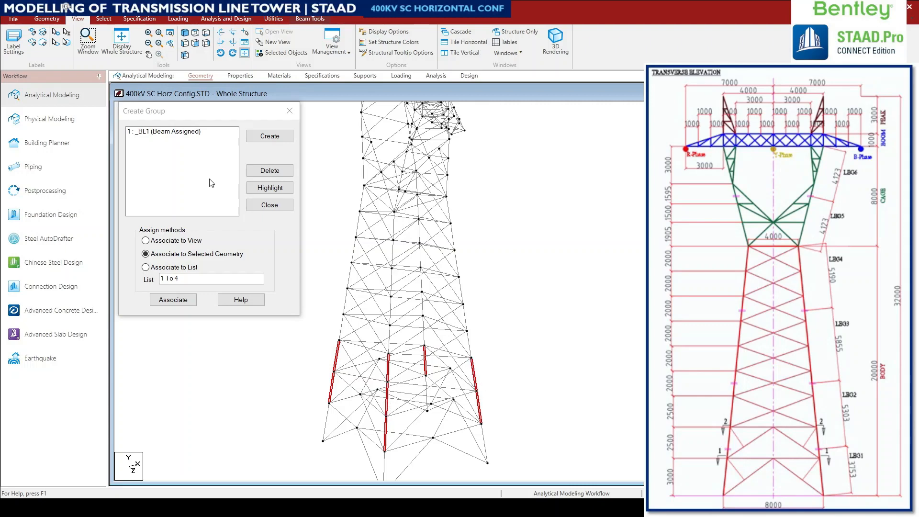
Reselect the leg members of the second and third body panels, excluding that face's diagonals and horizontals.
click(232, 44)
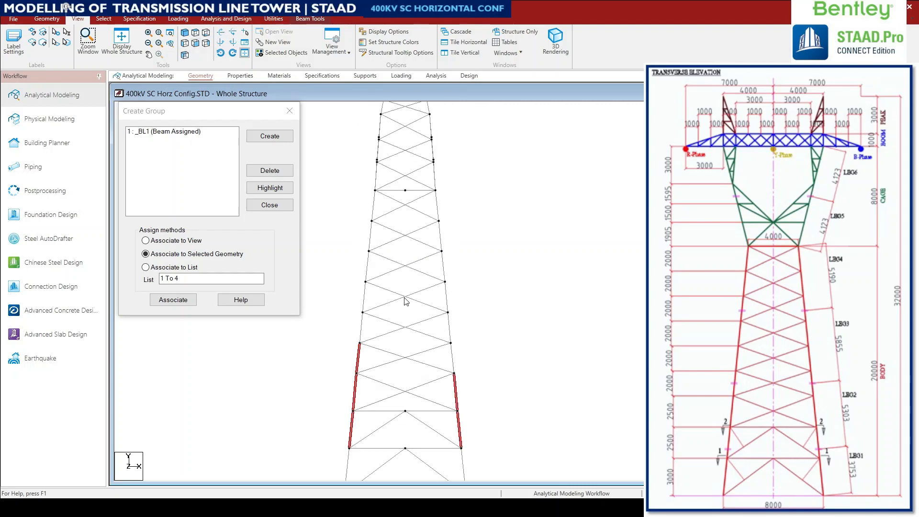
click(472, 394)
drag(332, 369, 483, 452)
ctrl+click(425, 424)
ctrl+click(410, 393)
ctrl+click(418, 386)
ctrl+click(375, 432)
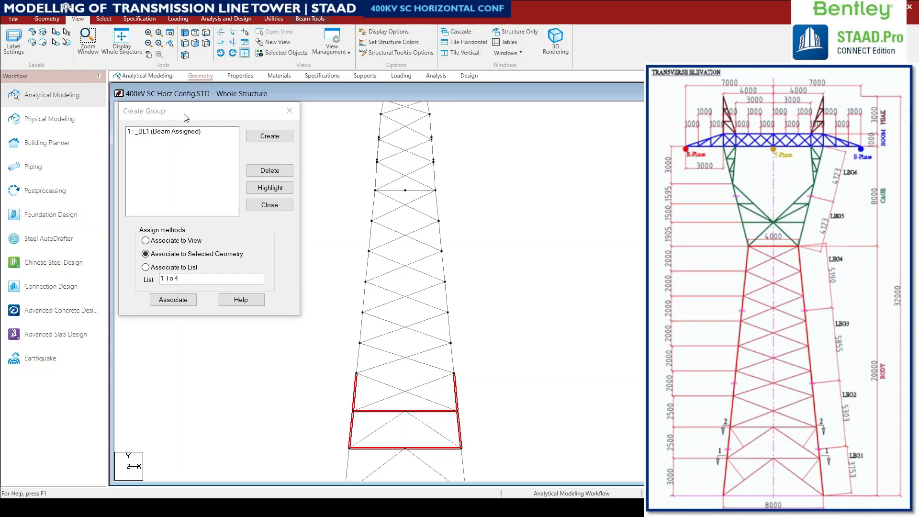
ctrl+click(388, 448)
ctrl+click(390, 412)
ctrl+click(427, 411)
ctrl+click(435, 449)
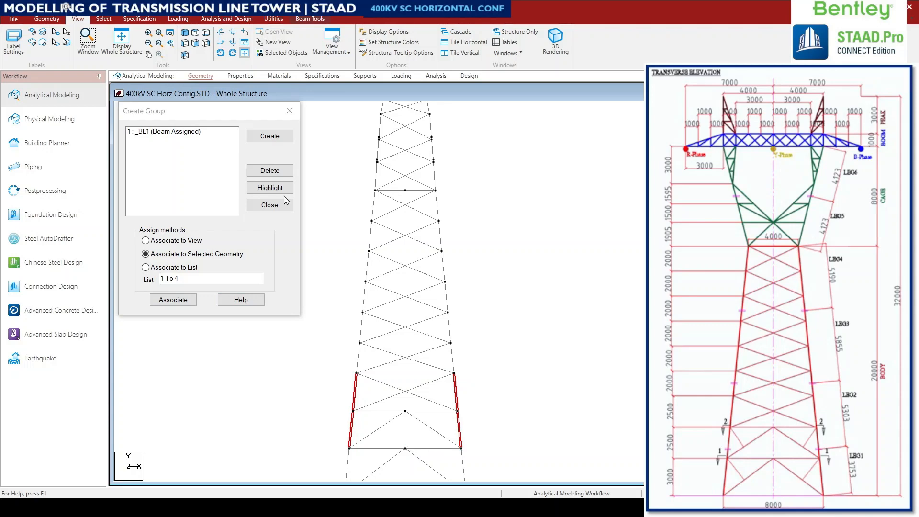
Remove the transverse-face diagonals and horizontals from the selection, keeping only the legs of the second and third body panels.
click(185, 45)
ctrl+click(419, 422)
ctrl+click(391, 421)
ctrl+click(390, 410)
ctrl+click(420, 397)
ctrl+click(419, 386)
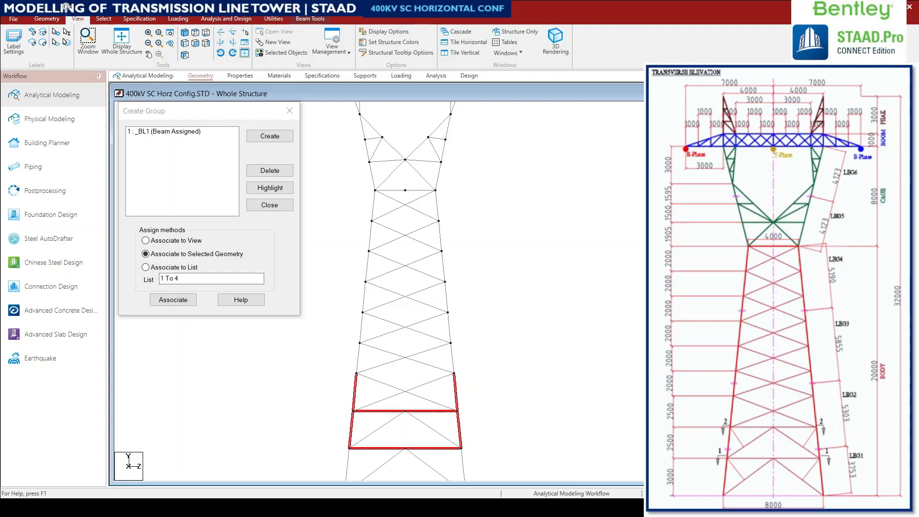
click(185, 55)
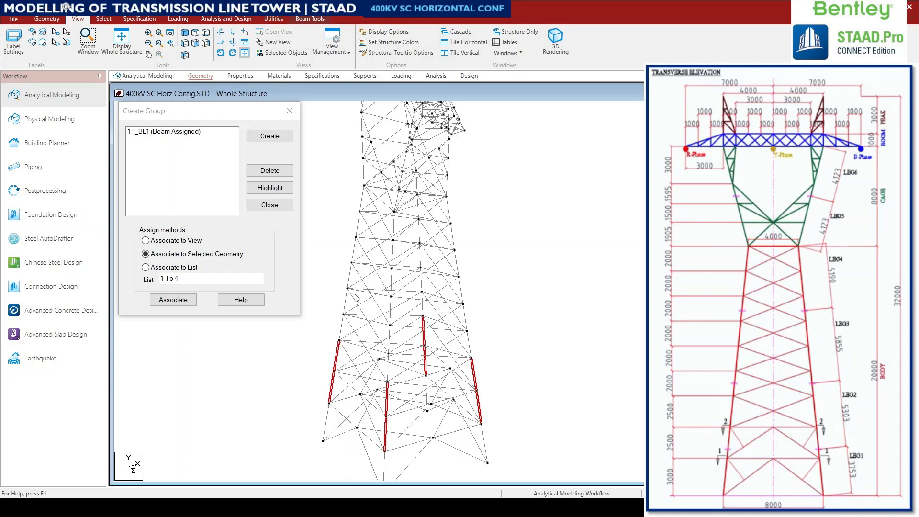
Create a Beam group named BL2 and associate it with the selected second and third panel legs.
click(265, 141)
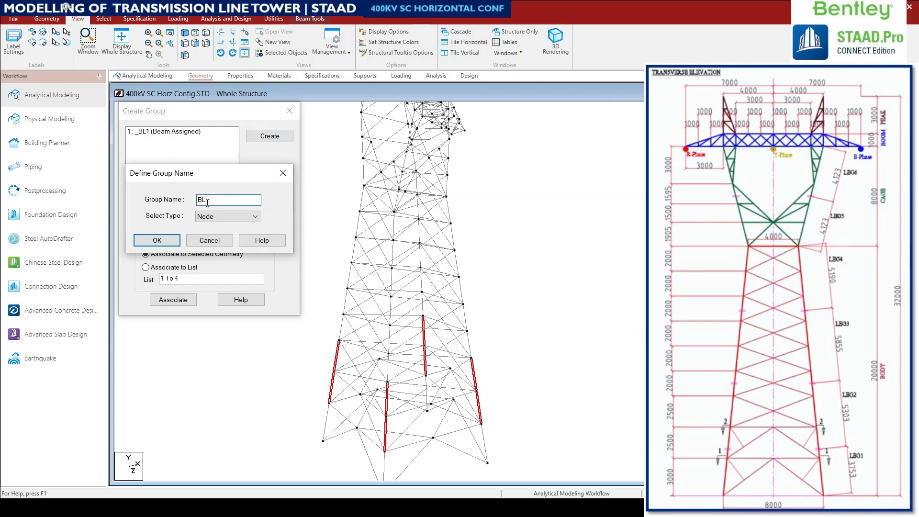
text(BL2)
click(225, 217)
click(211, 236)
click(166, 242)
click(171, 300)
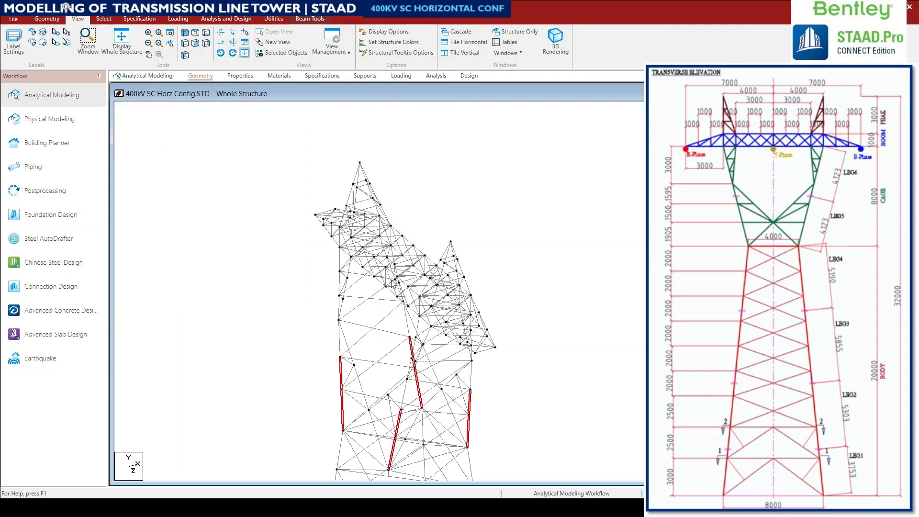
Create a Beam group named CL1 and associate it with the selected lower cage leg members.
click(274, 19)
click(139, 47)
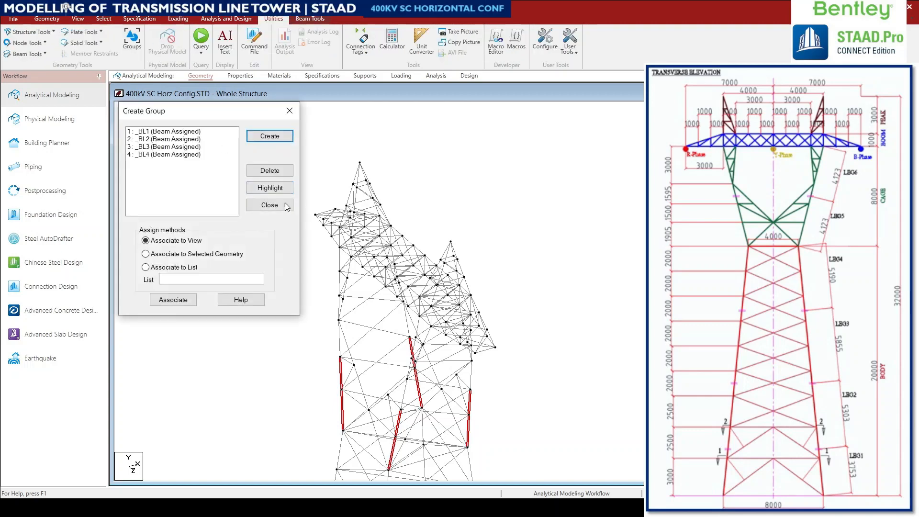
click(270, 137)
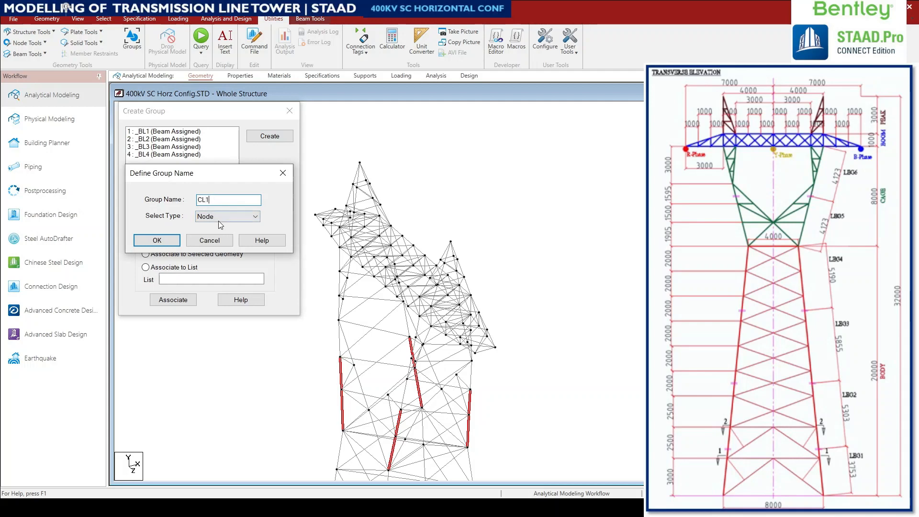
text(CL1)
click(218, 217)
click(219, 232)
click(156, 239)
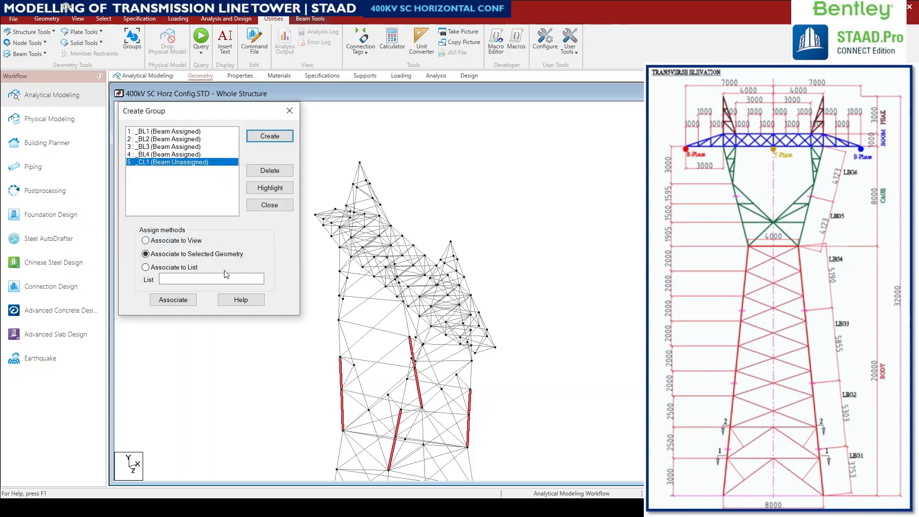
click(173, 299)
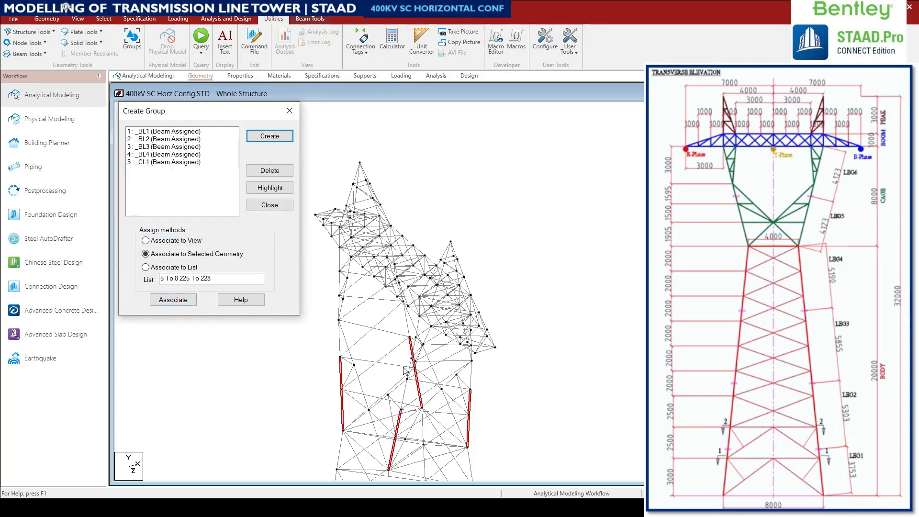
Select the outer leg members of the upper cage on both sides in the transverse elevation.
click(75, 19)
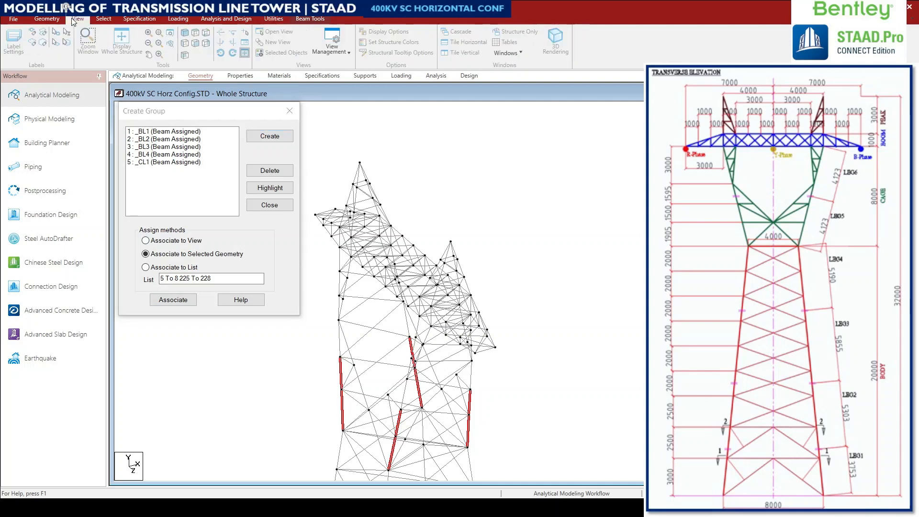
click(195, 43)
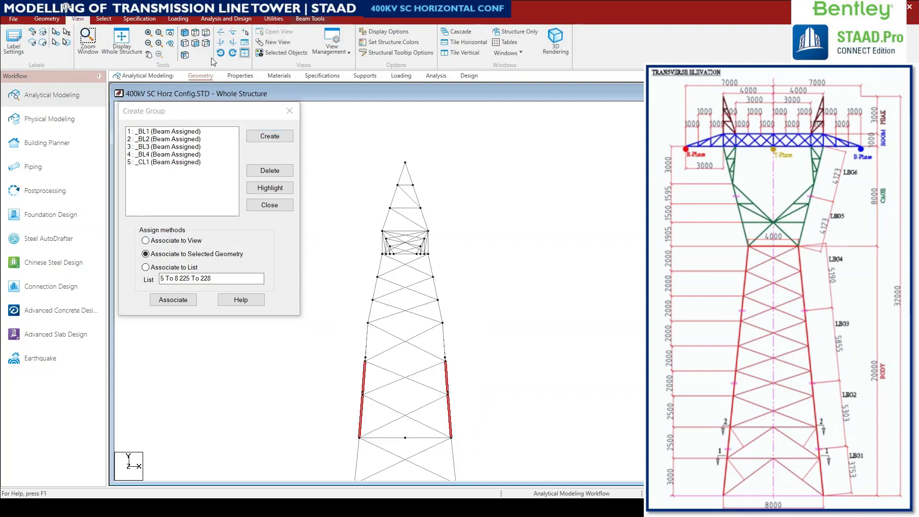
click(185, 43)
click(341, 346)
ctrl+click(470, 344)
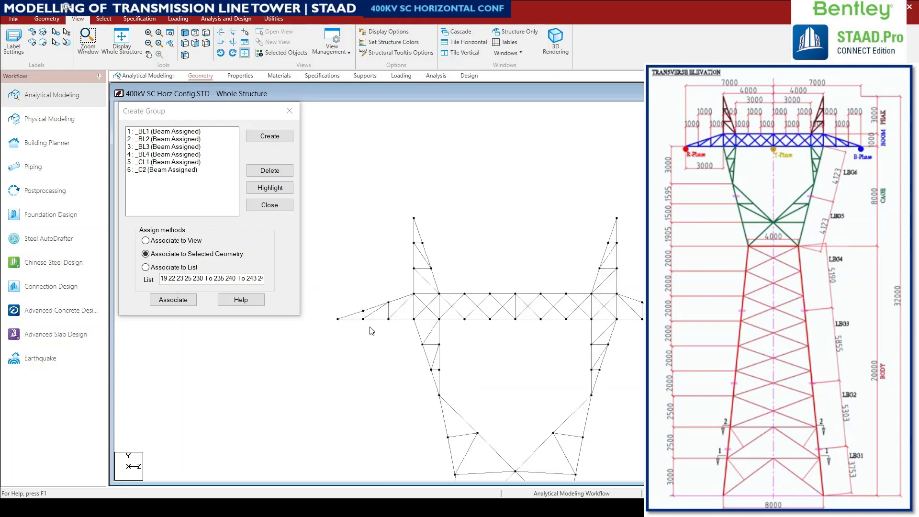
drag(323, 300, 422, 327)
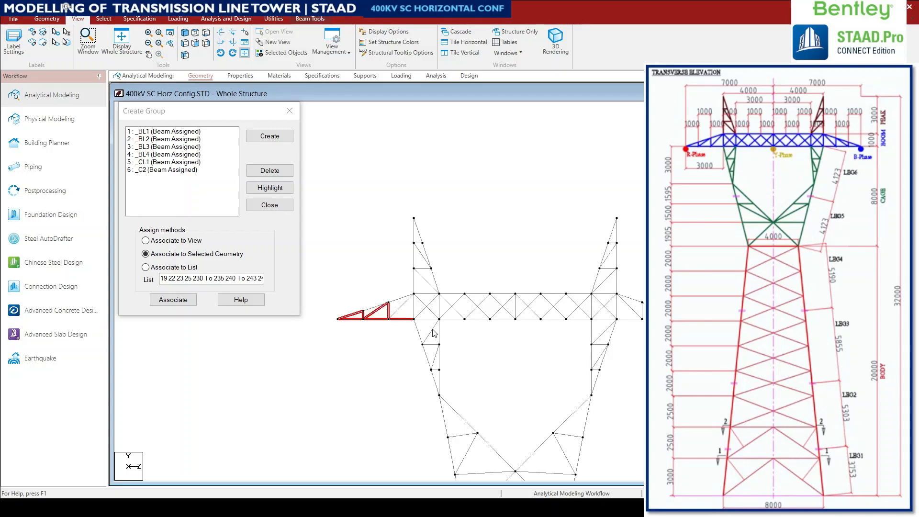
ctrl+click(617, 310)
click(604, 318)
drag(702, 333, 641, 332)
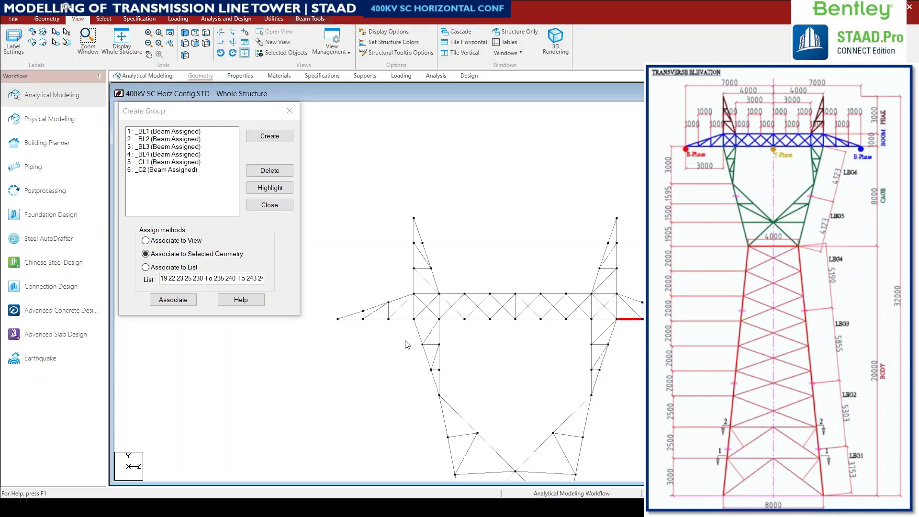
ctrl+drag(321, 312, 431, 346)
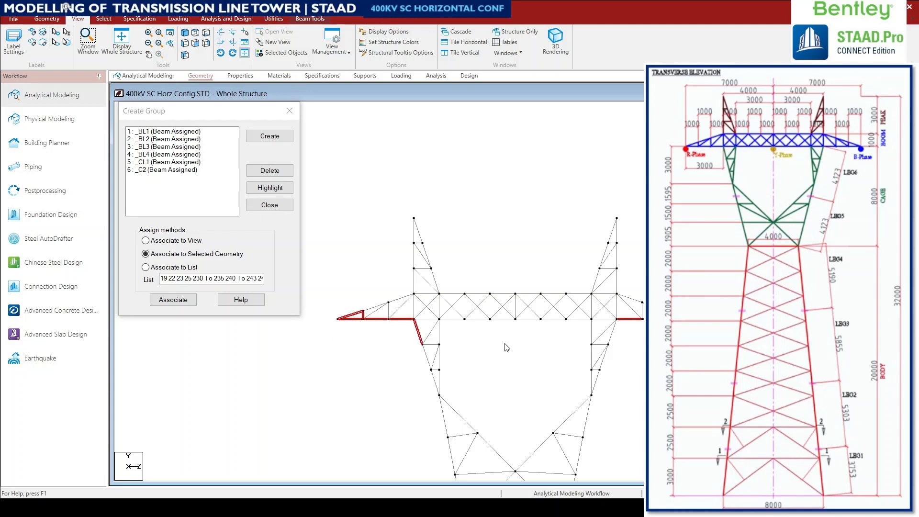
click(486, 353)
drag(426, 315, 605, 344)
click(571, 362)
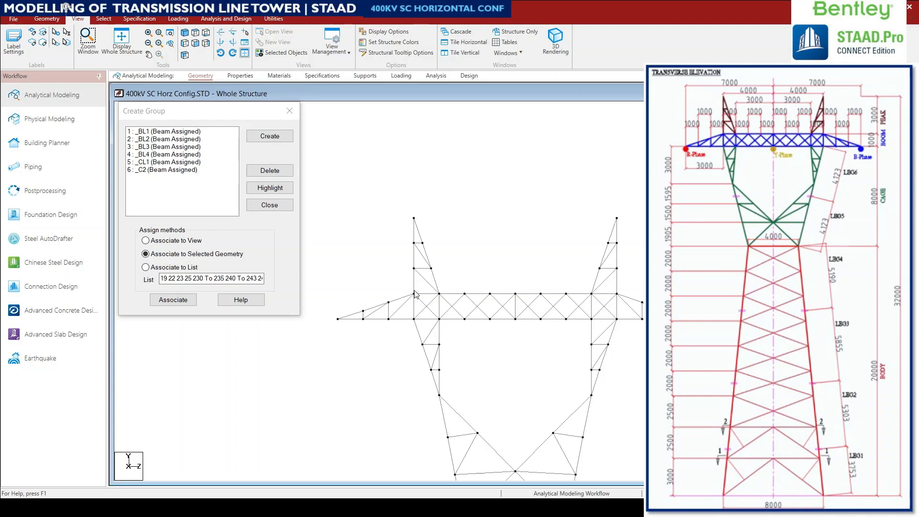
Select the boom's bottom-face members across its full width and display only the selected objects in isometric view.
drag(327, 311, 705, 330)
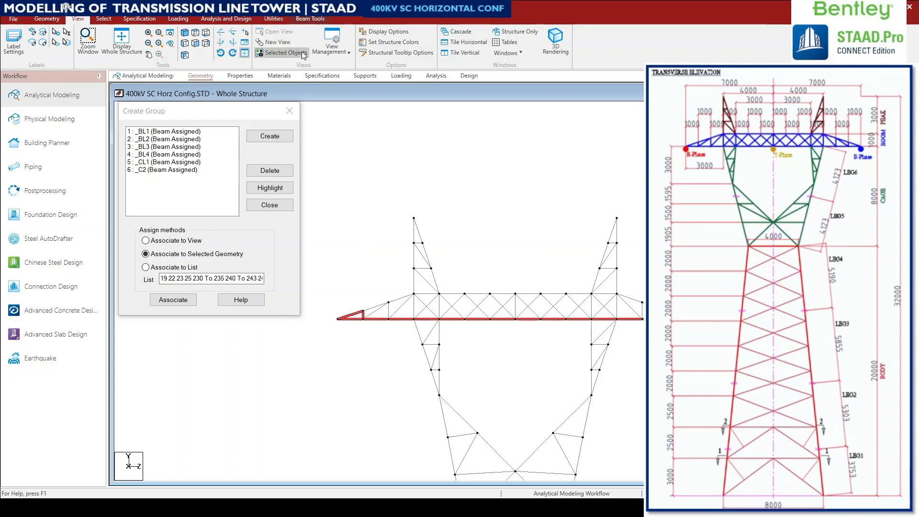
click(281, 52)
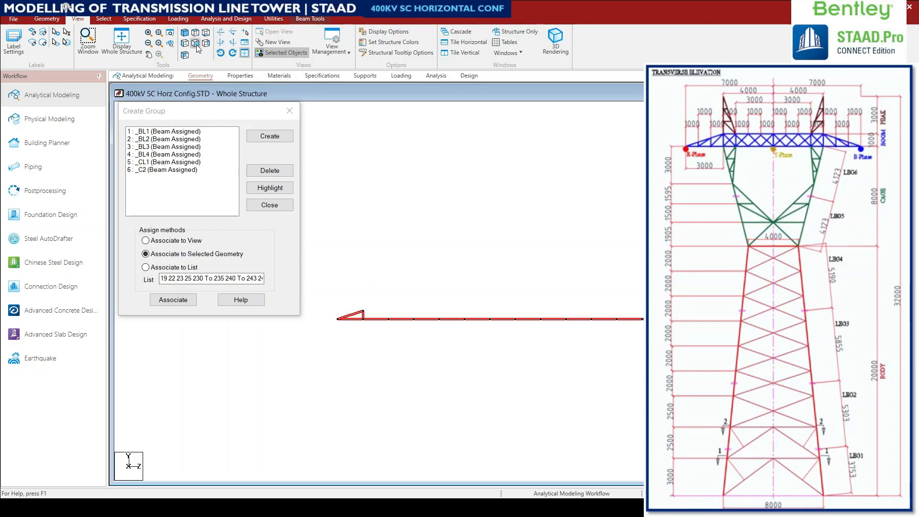
click(185, 34)
scroll(548, 358, up, 5)
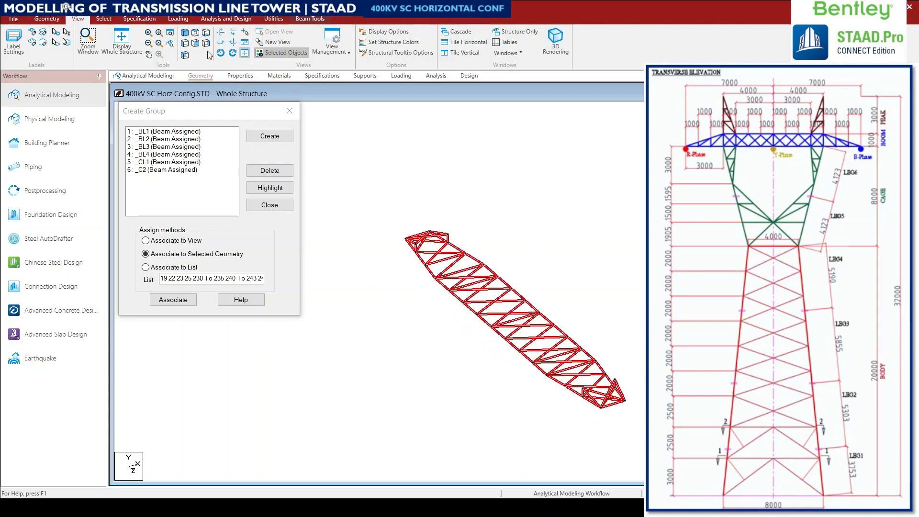
Reselect only the flat bottom-plane members of the boom, excluding the raised end members, and isolate them.
click(197, 44)
scroll(573, 288, up, 2)
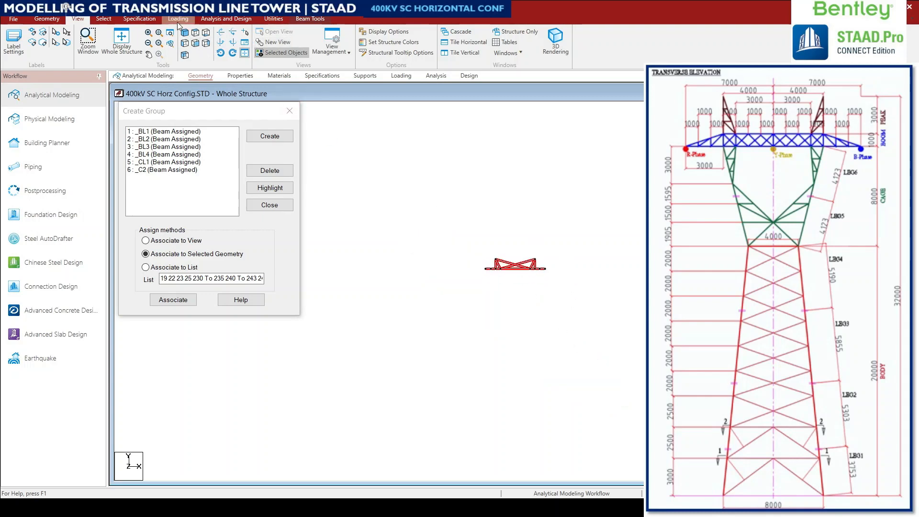
click(185, 34)
click(594, 310)
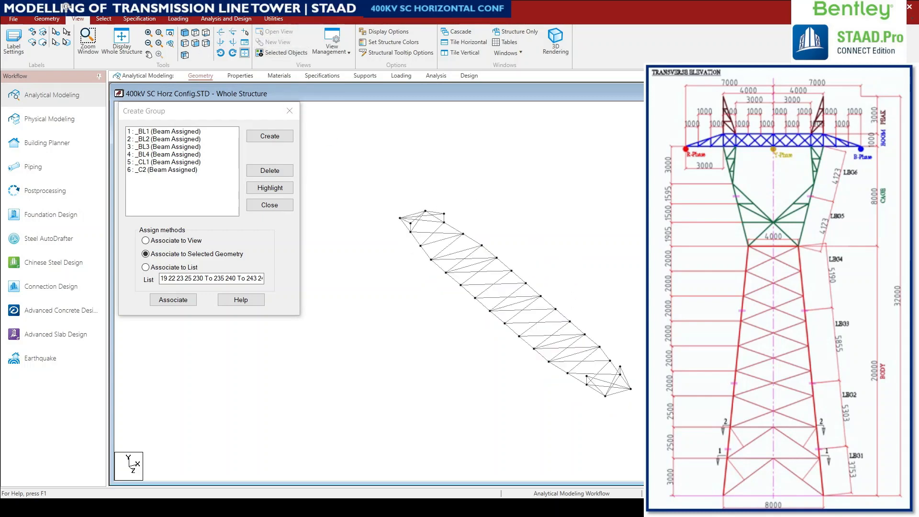
click(185, 44)
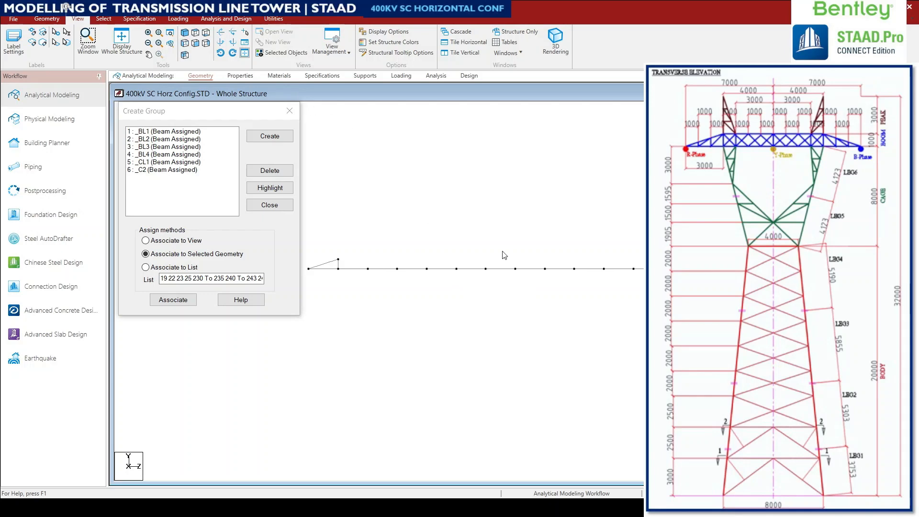
drag(319, 307, 719, 330)
click(282, 53)
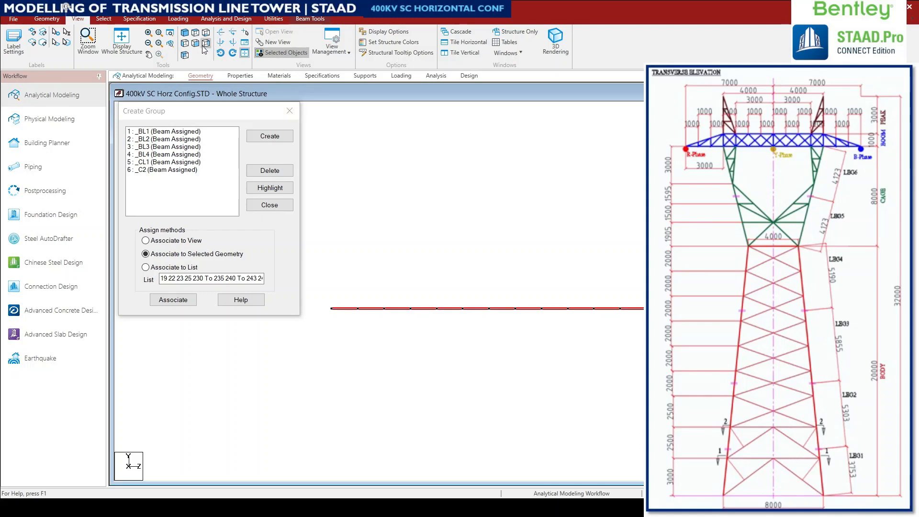
In plan view, select the outer edge members on both sides of the boom's upper tapered end.
click(195, 33)
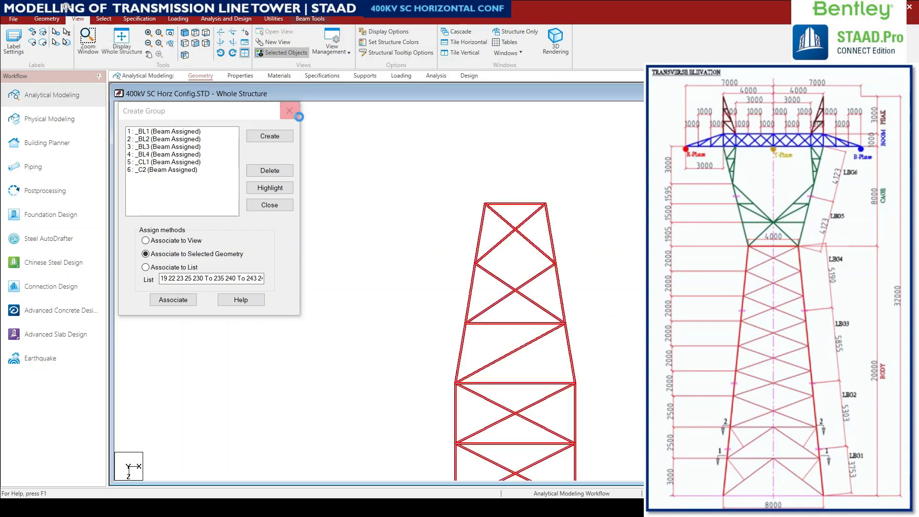
middle_drag(565, 369, 427, 233)
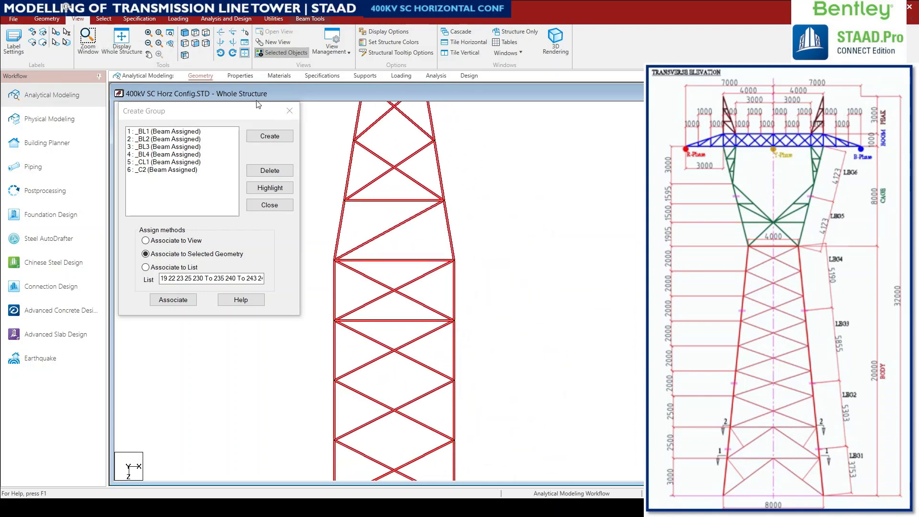
scroll(373, 178, down, 9)
click(491, 240)
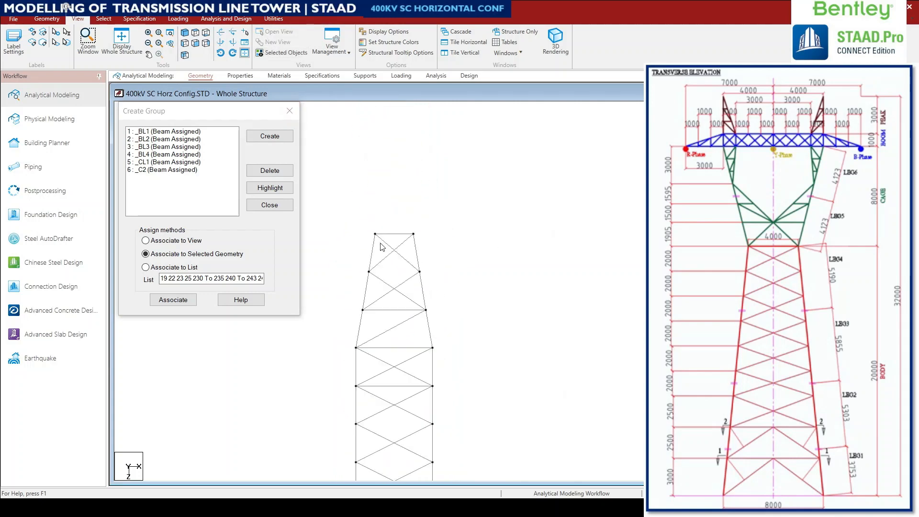
drag(358, 193, 377, 362)
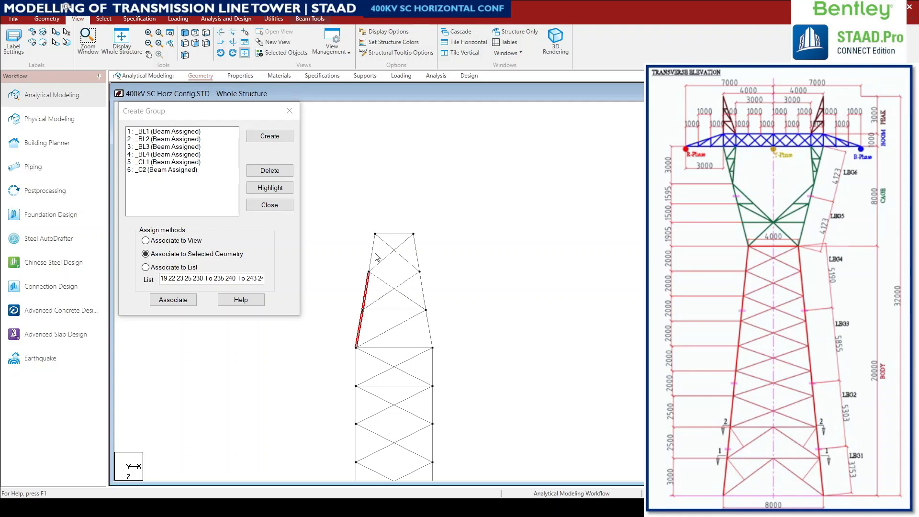
drag(484, 343, 489, 354)
Add the outer edge members on both sides of the boom's opposite tapered end to the selection.
middle_drag(487, 396, 492, 201)
scroll(476, 223, down, 2)
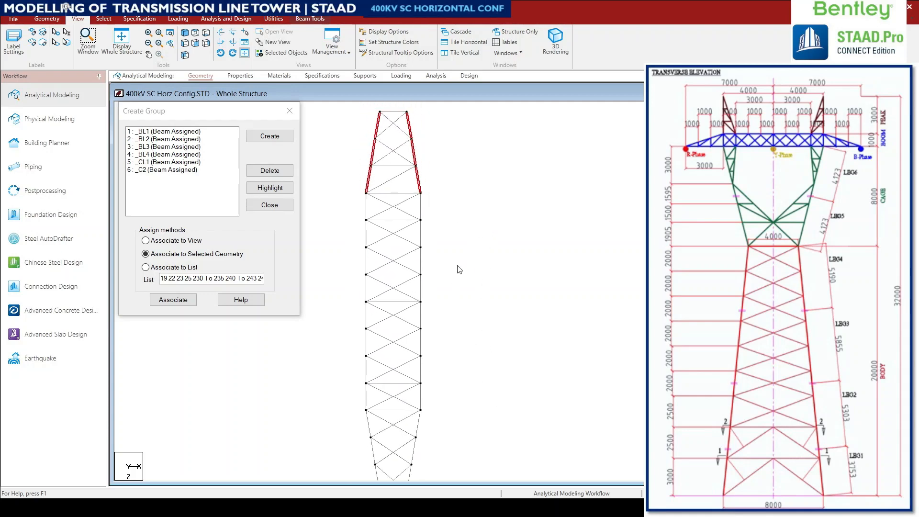
middle_drag(452, 345, 487, 235)
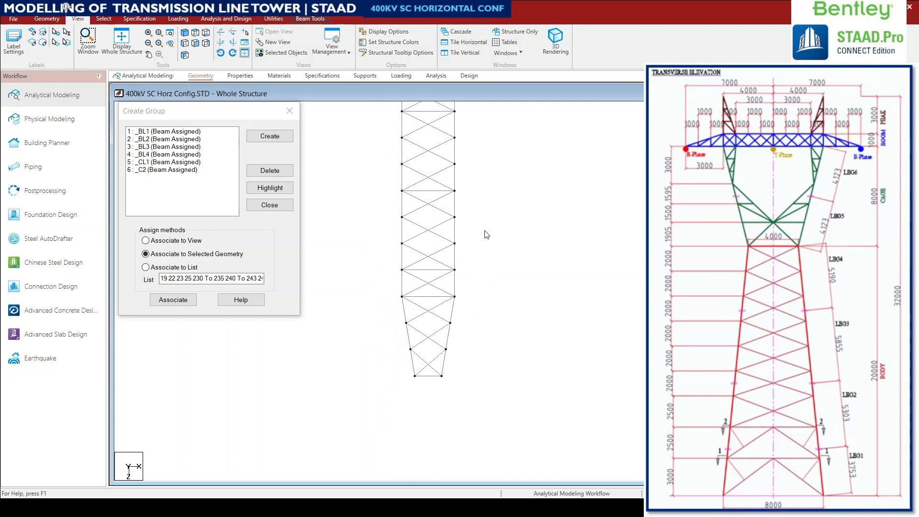
drag(382, 287, 415, 392)
drag(449, 284, 474, 401)
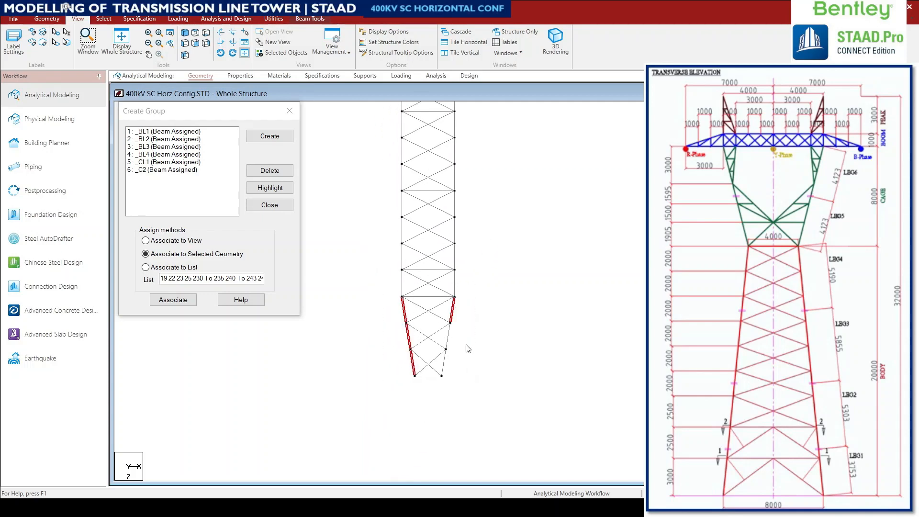
ctrl+click(442, 367)
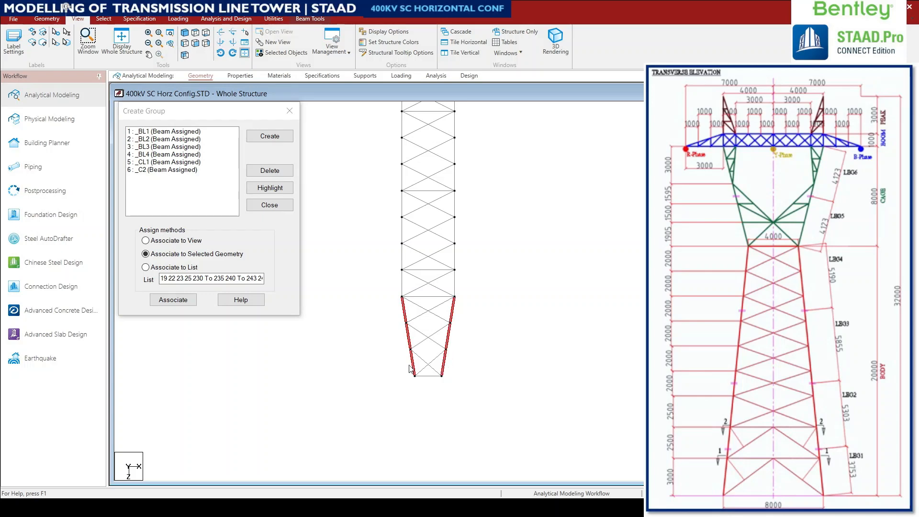
Create a Beam group named BOL1 and associate it with the selected edge members of both tapered boom ends.
click(274, 139)
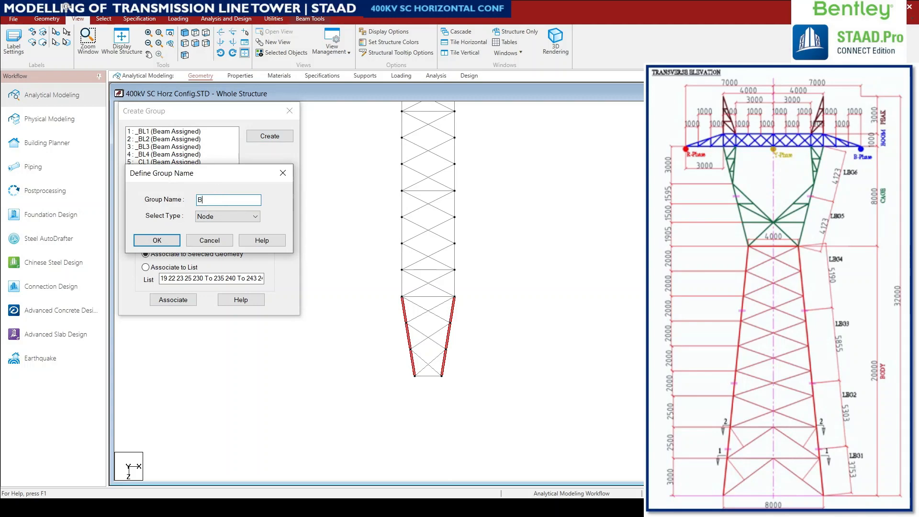
text(BL1)
click(218, 216)
click(213, 233)
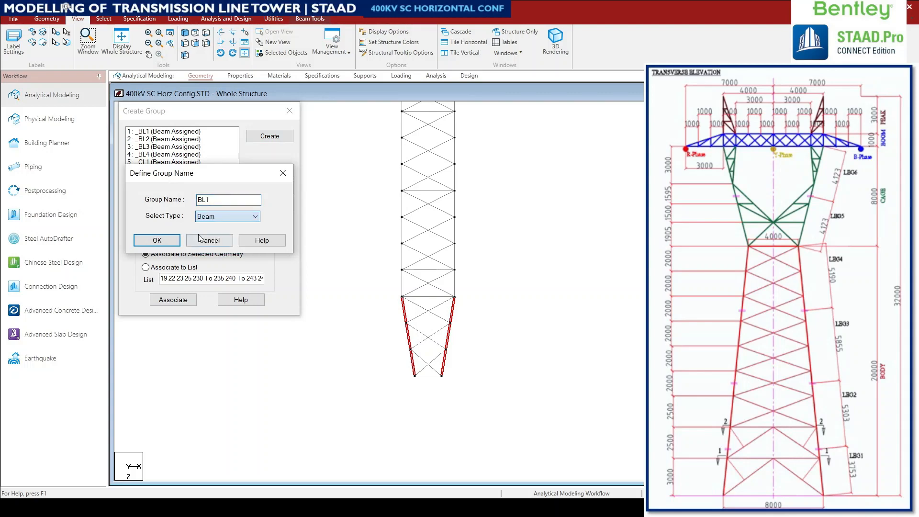
click(145, 241)
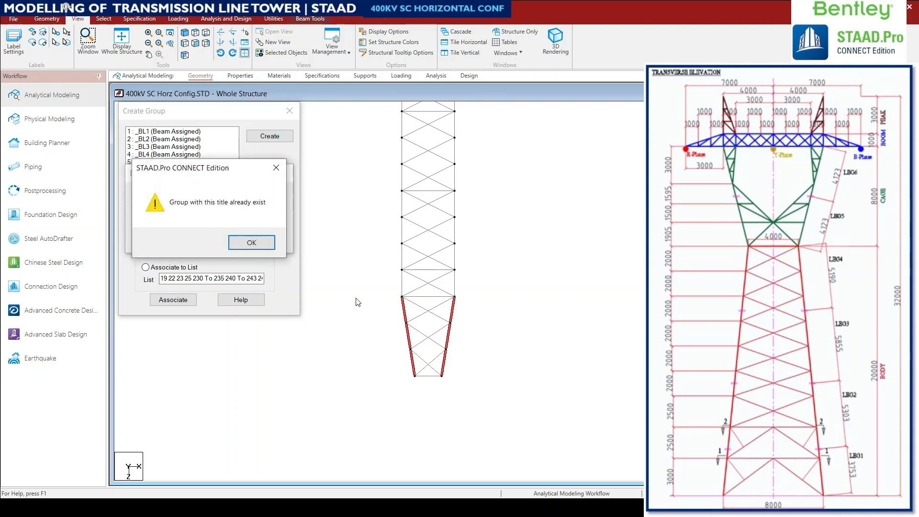
click(252, 243)
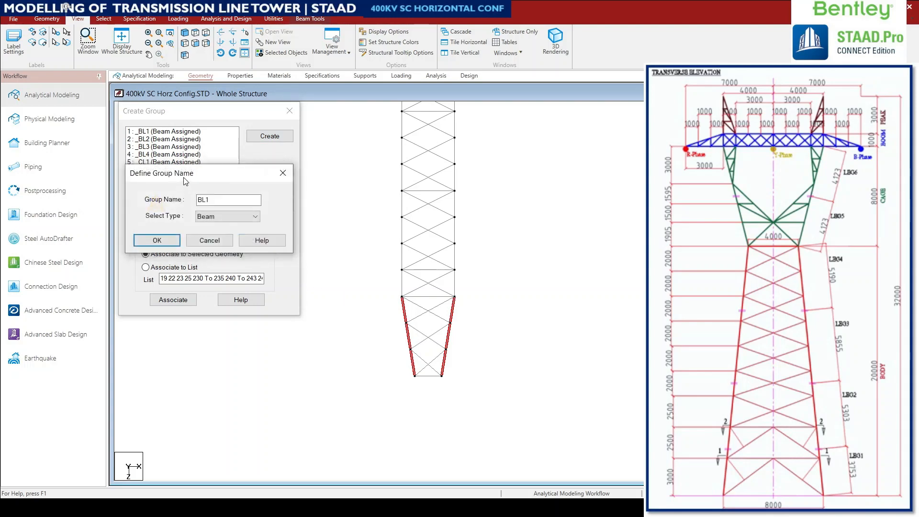
drag(183, 176, 215, 309)
click(233, 332)
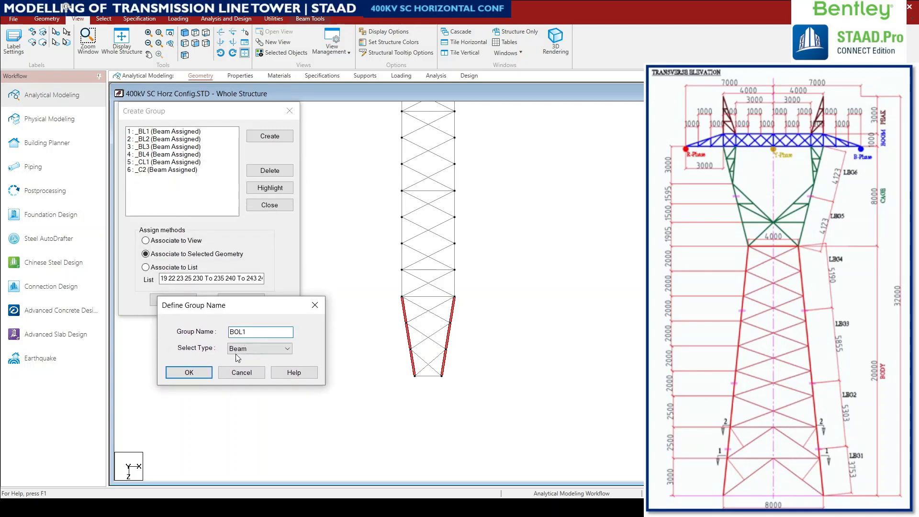
click(189, 373)
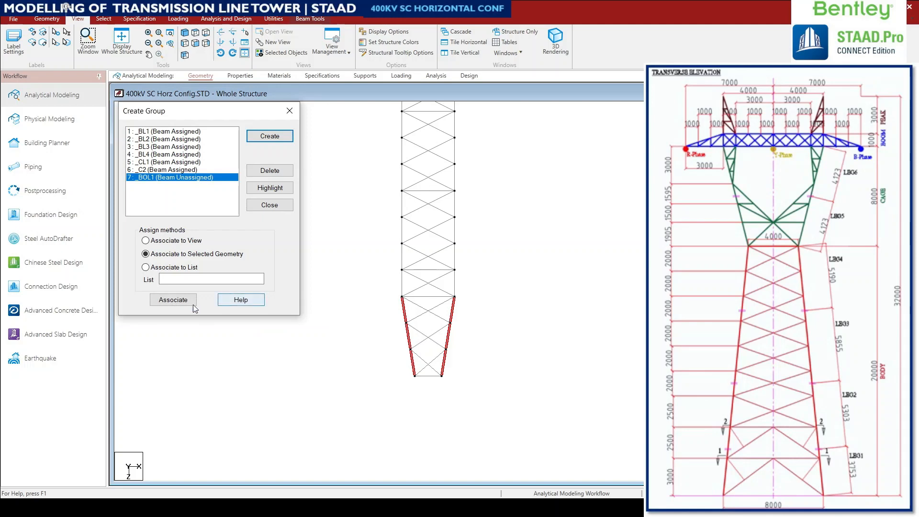
click(173, 299)
Select the straight edge members along both sides of the boom between its two tapered ends.
middle_drag(493, 411, 454, 437)
middle_drag(403, 358, 394, 270)
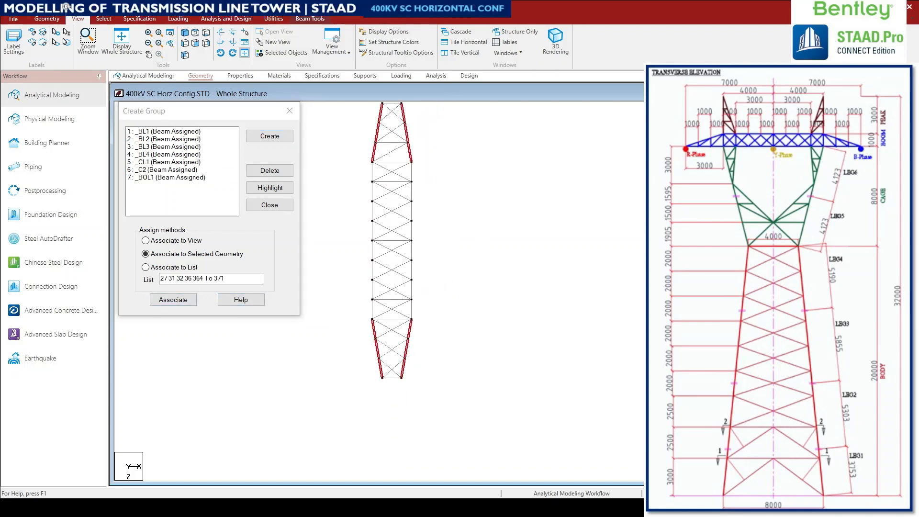
scroll(375, 185, up, 1)
drag(360, 169, 373, 311)
click(489, 254)
drag(359, 153, 375, 330)
drag(409, 148, 432, 338)
ctrl+click(411, 339)
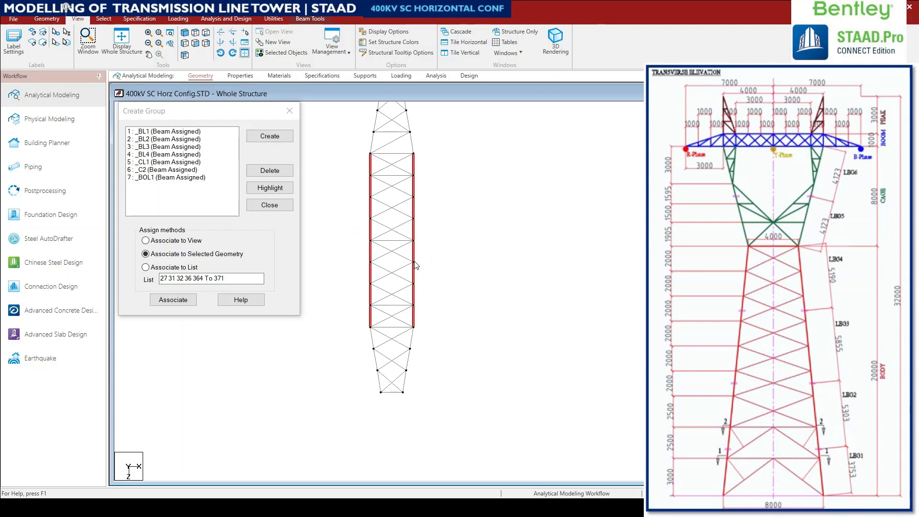
Create a Beam group named BO2 and associate it with the selected straight boom edge members.
click(277, 139)
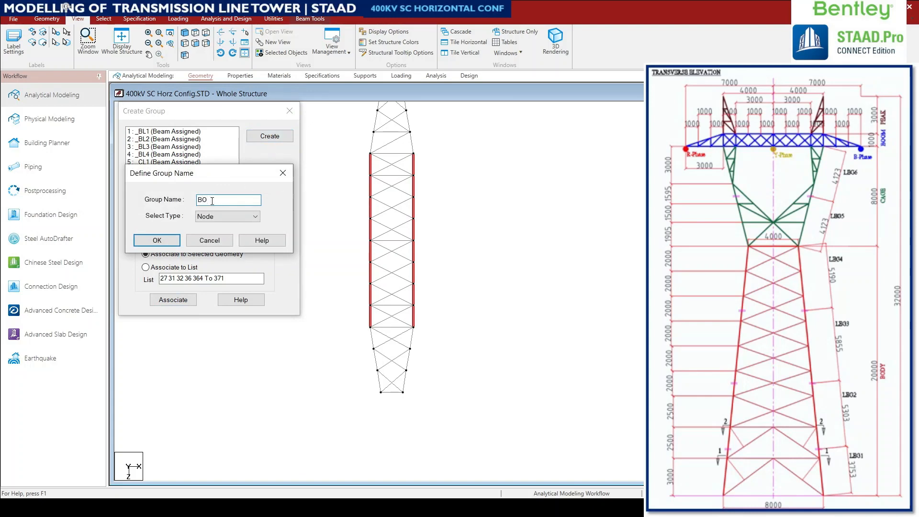
click(215, 217)
click(211, 232)
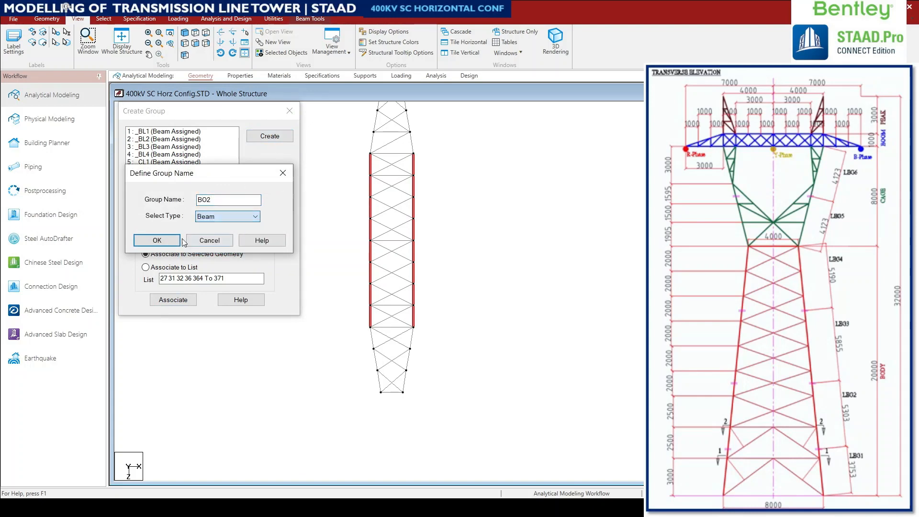
click(157, 240)
click(182, 300)
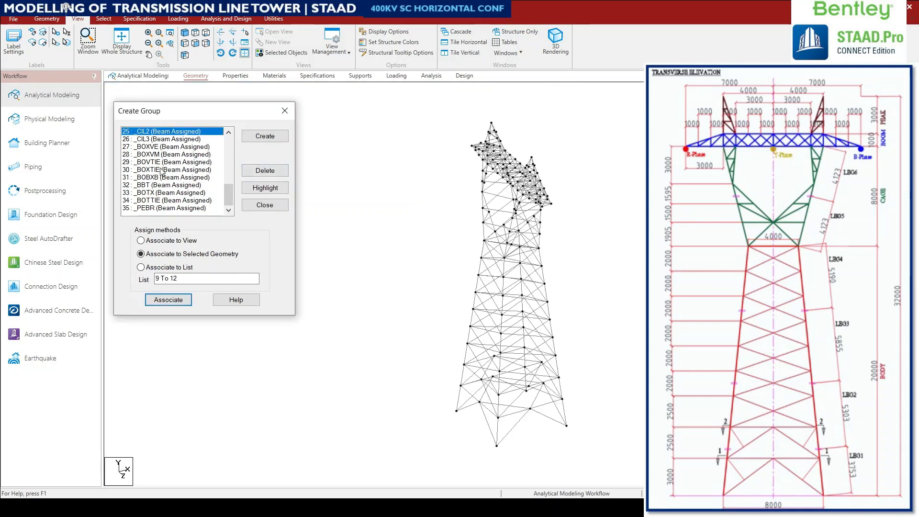
Highlight groups BL1, BL2, BL3 and BL4 one by one to review their assigned members on the tower.
scroll(161, 164, up, 4)
click(154, 134)
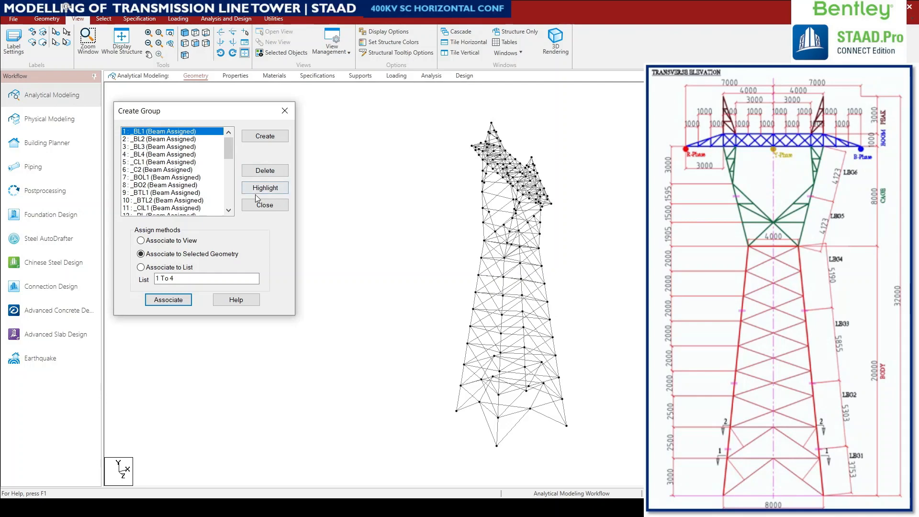
click(257, 189)
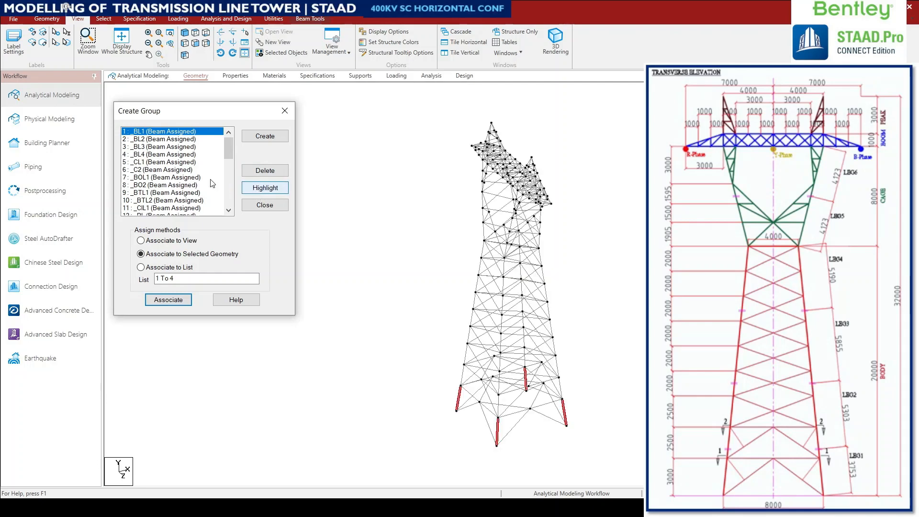
click(171, 140)
click(265, 188)
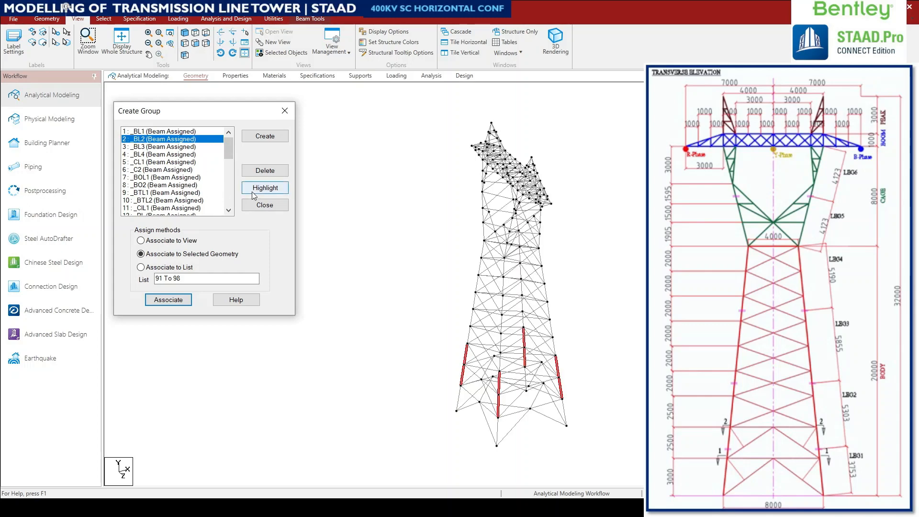
click(171, 147)
click(256, 193)
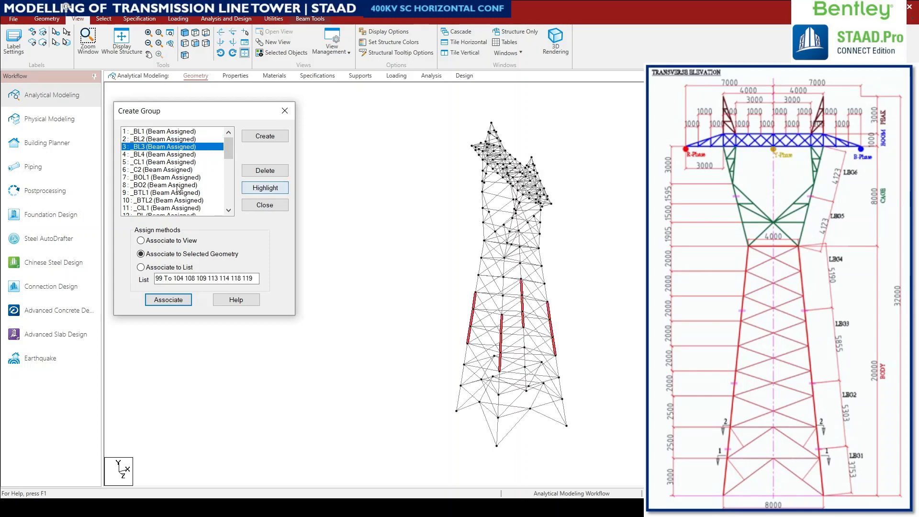
click(171, 155)
click(256, 192)
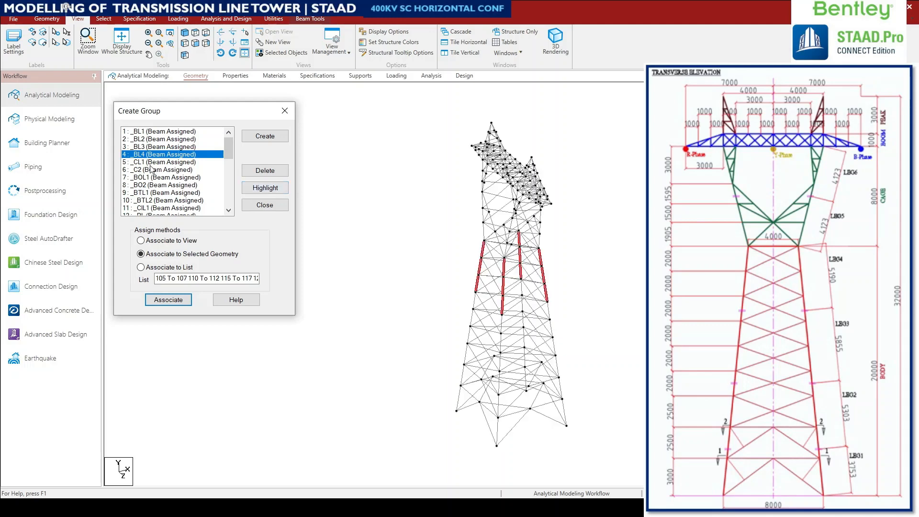
Highlight groups CL1, BX3 and BZ1 one by one to review their assigned members on the tower.
click(153, 162)
click(255, 191)
click(165, 192)
scroll(164, 193, down, 2)
click(164, 193)
click(257, 192)
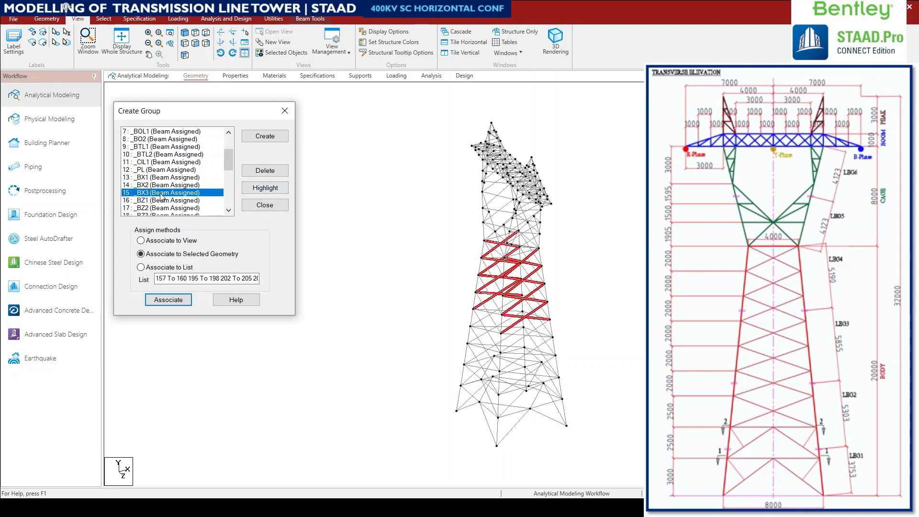
click(161, 201)
click(265, 188)
Highlight boom and peak groups BOTX, BOTTIE, PEBR and BOXTIE one by one to review their assigned members.
scroll(154, 200, down, 1)
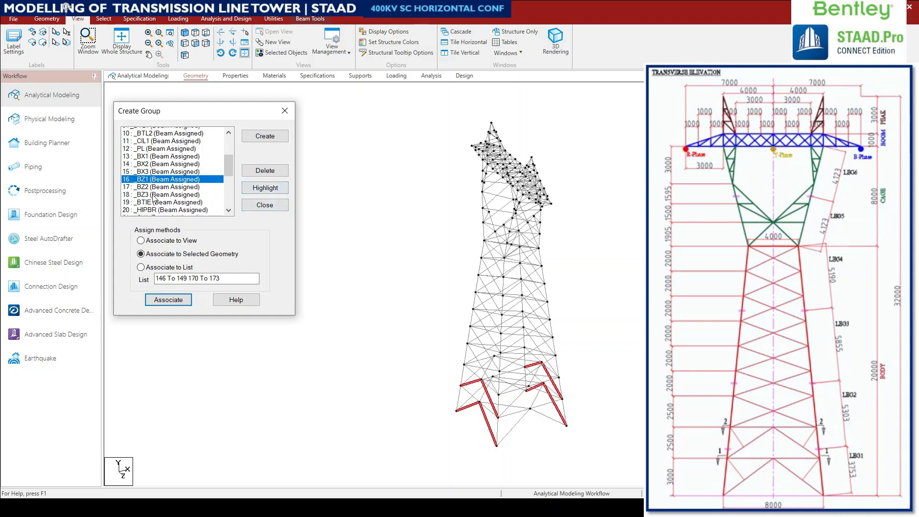
scroll(154, 200, down, 5)
click(156, 193)
click(264, 188)
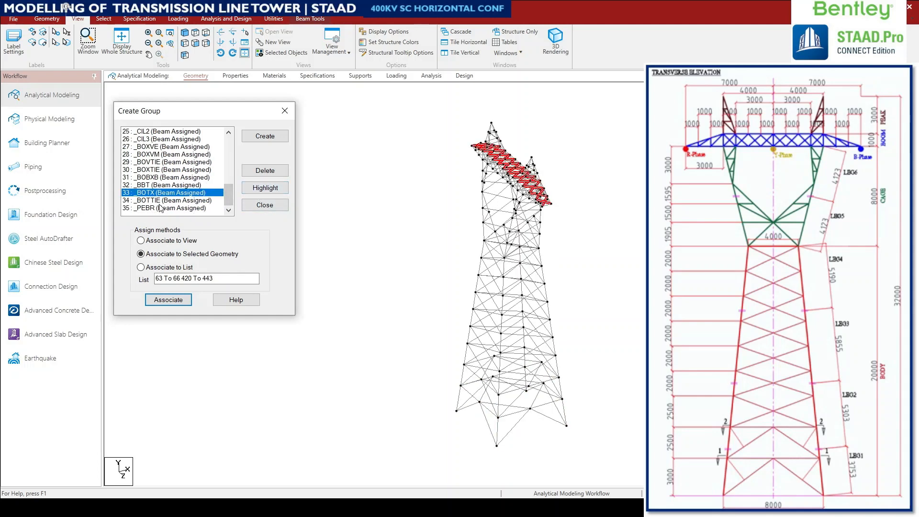
click(160, 202)
click(265, 188)
click(171, 208)
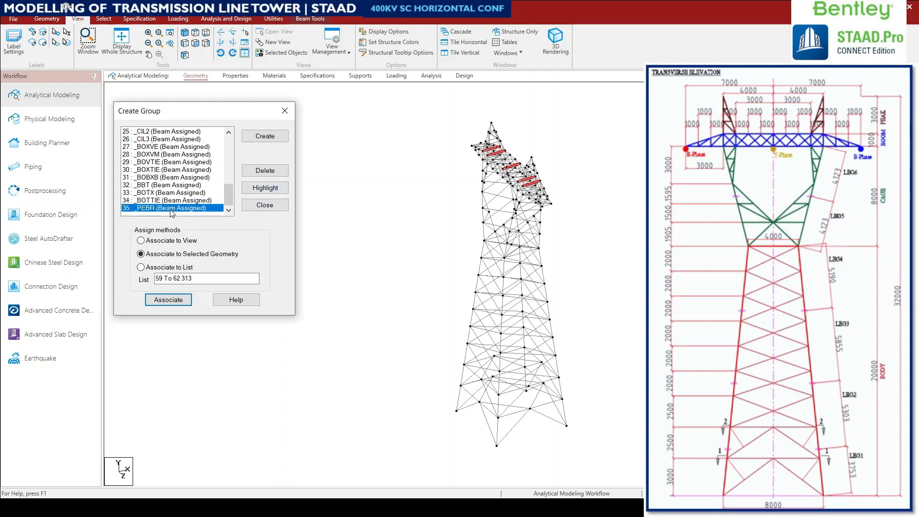
click(265, 188)
click(187, 176)
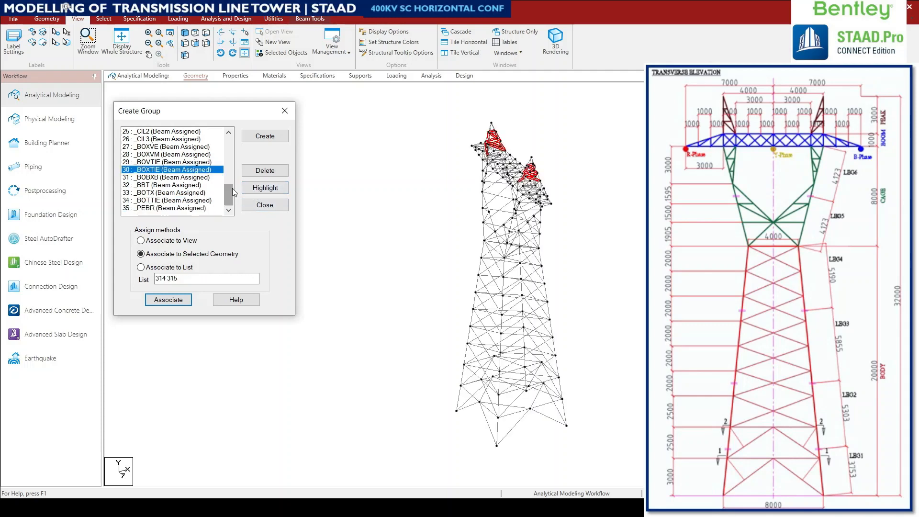
click(265, 188)
Highlight body leg group BL3 again and pick group BO2 in the list of beam groups.
scroll(154, 170, up, 3)
scroll(155, 170, up, 2)
click(158, 152)
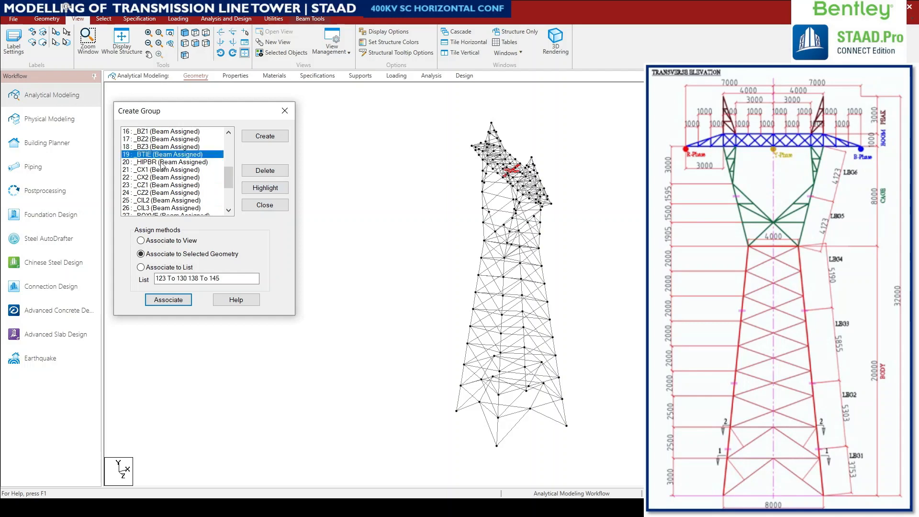
scroll(161, 153, up, 3)
click(166, 146)
click(265, 187)
click(167, 185)
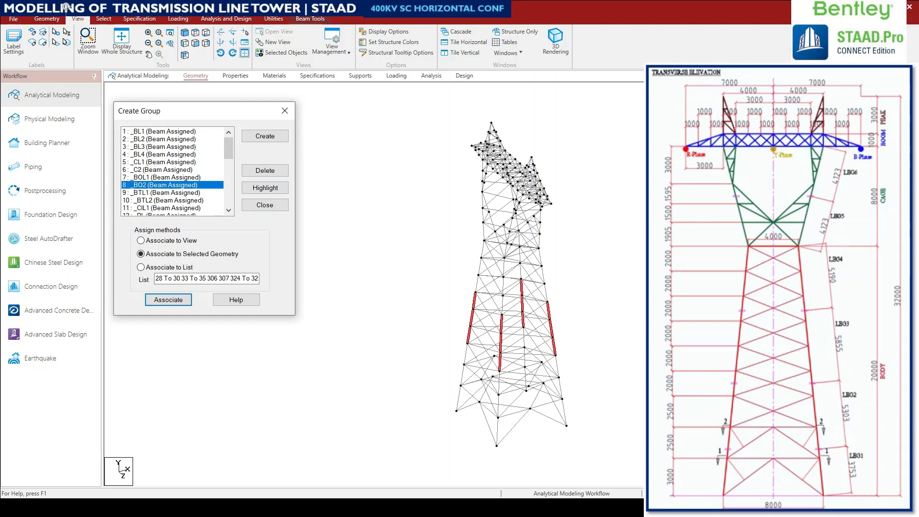
Switch to the 400kV SC Horz Config.STD whole-structure model and select all beams of the tower.
click(363, 507)
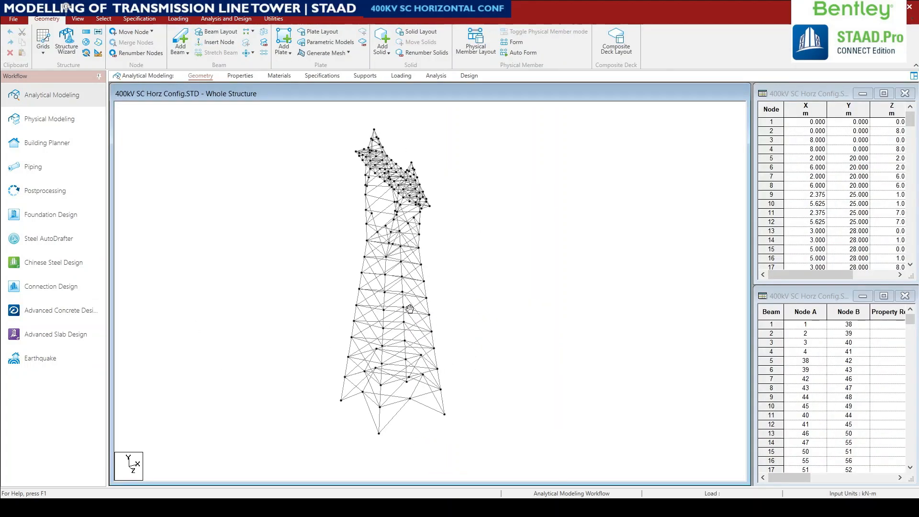
key(ctrl+a)
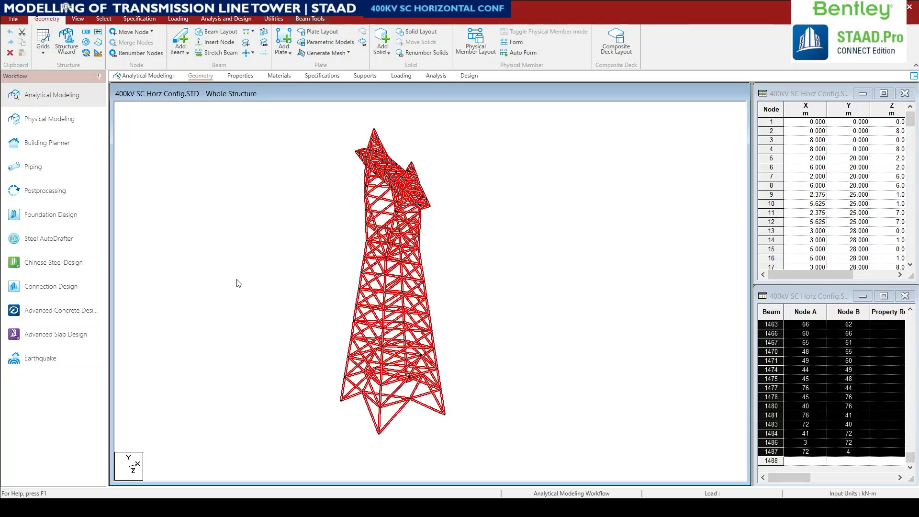
key(Delete)
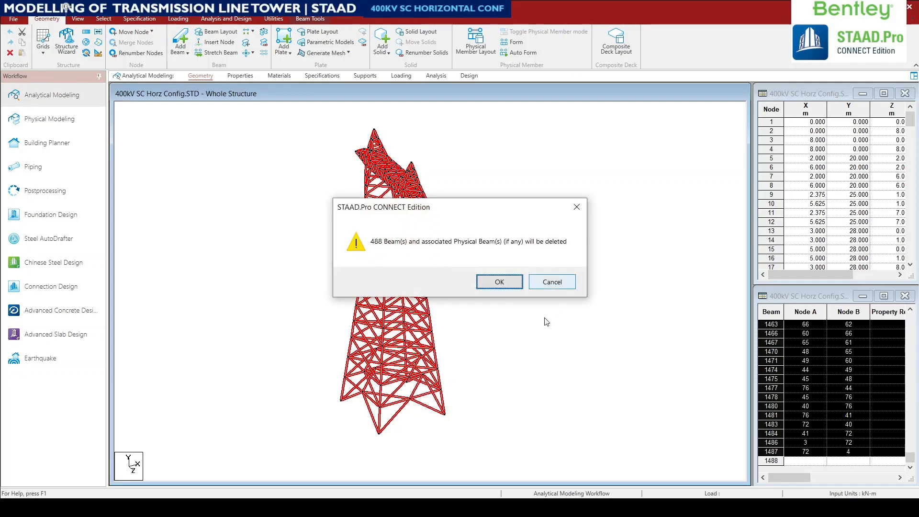
click(553, 283)
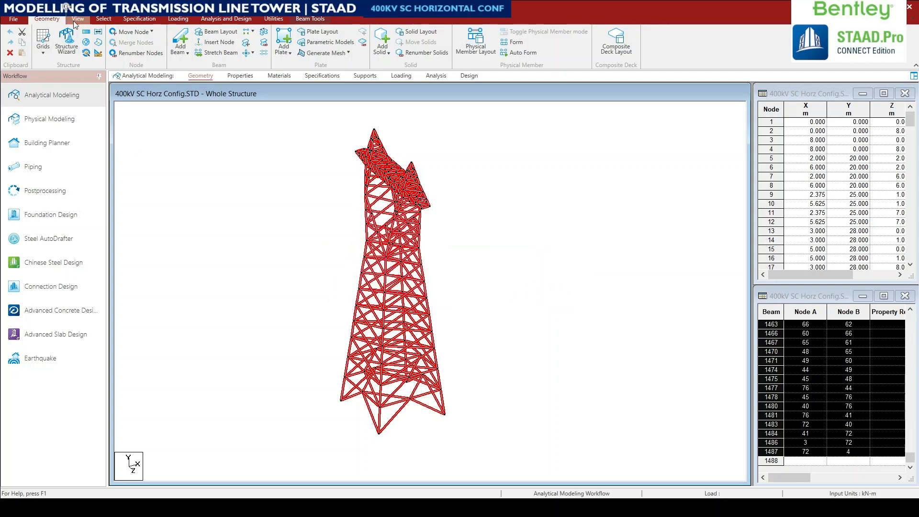
click(128, 53)
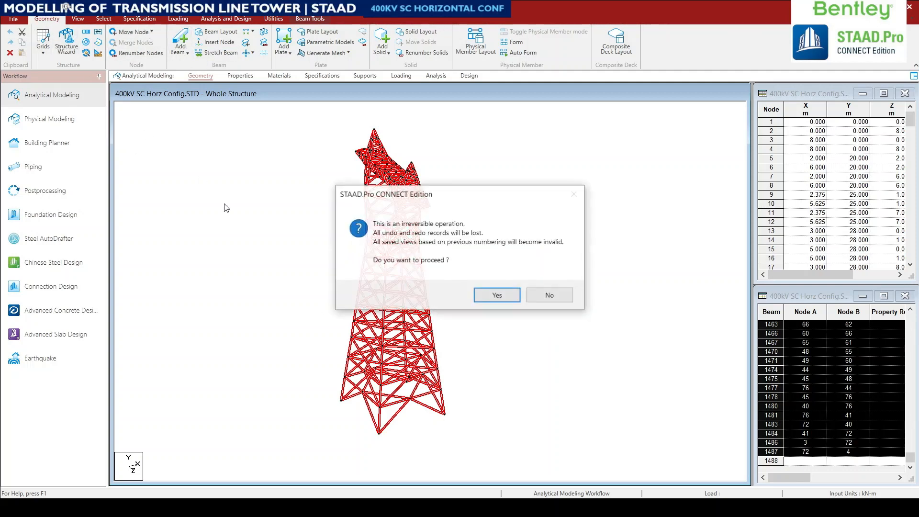
click(497, 296)
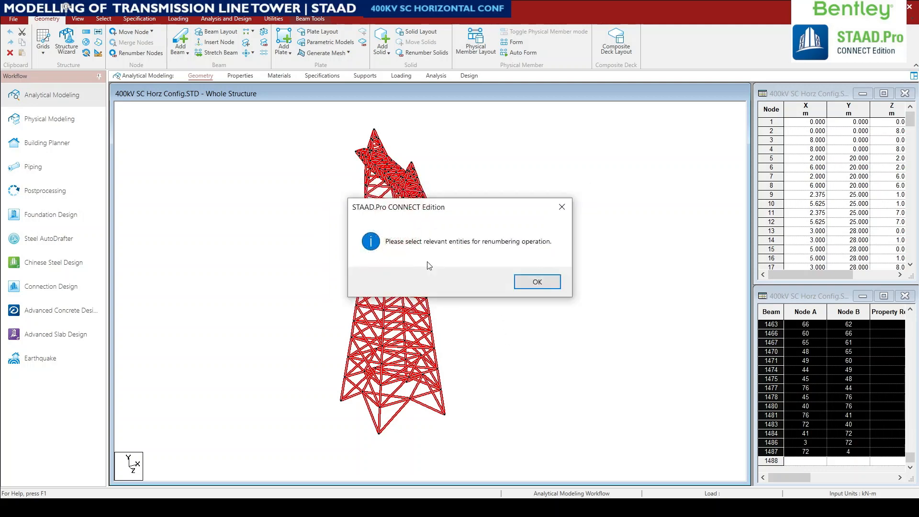
click(555, 282)
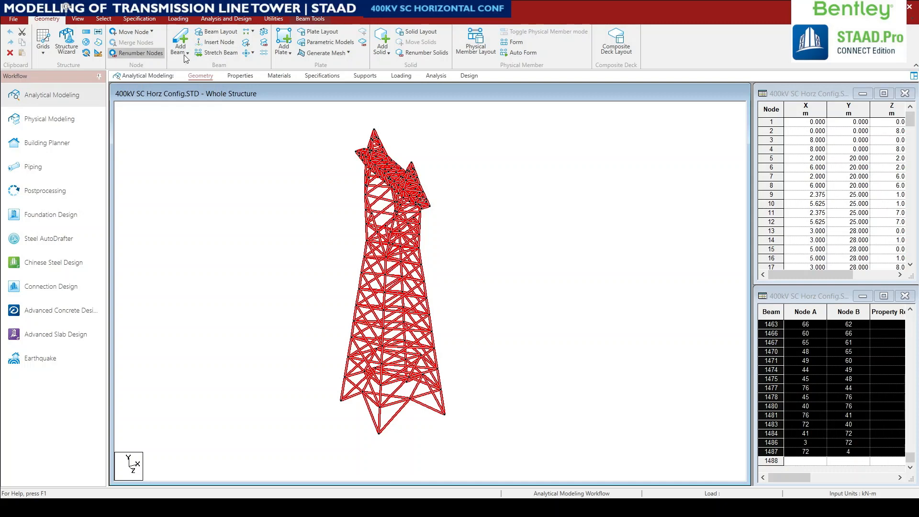
Renumber all selected beams from 1001 in ascending order, sorting by X, Y and Z coordinates and member number.
click(262, 45)
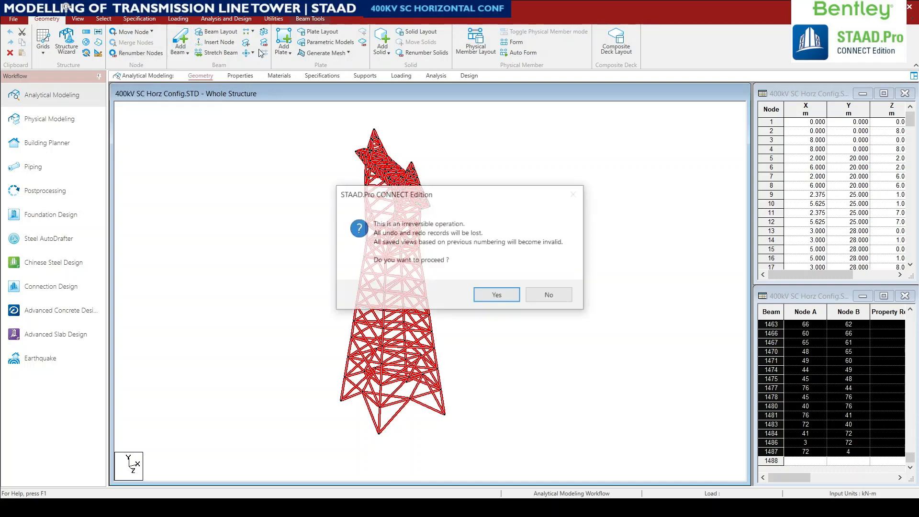
click(493, 294)
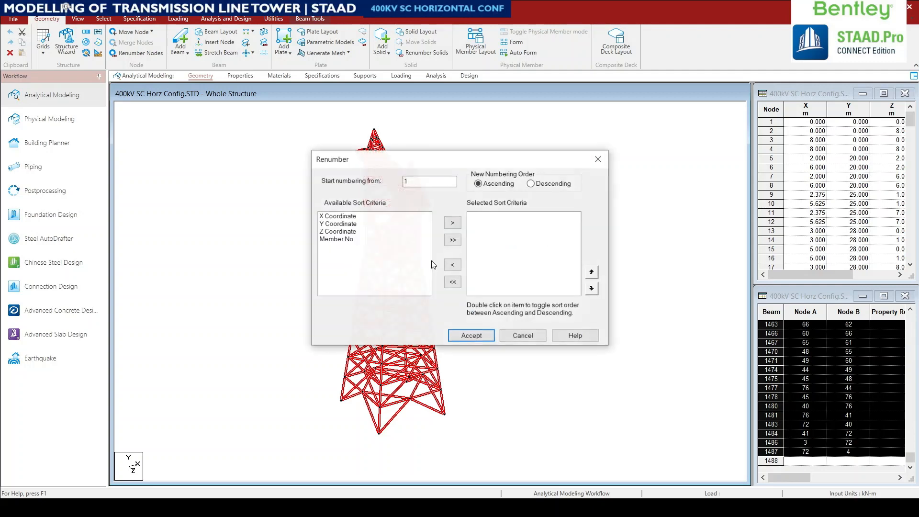
click(452, 240)
double_click(409, 182)
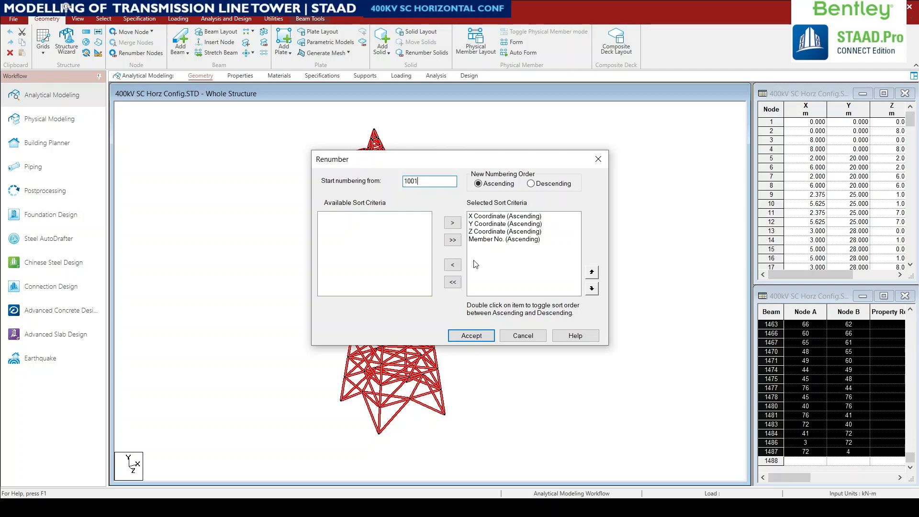
click(477, 340)
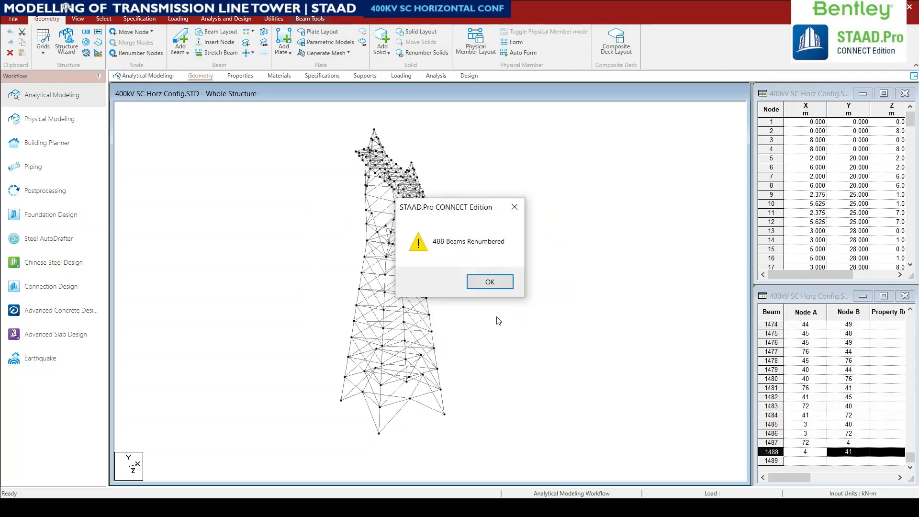
click(500, 283)
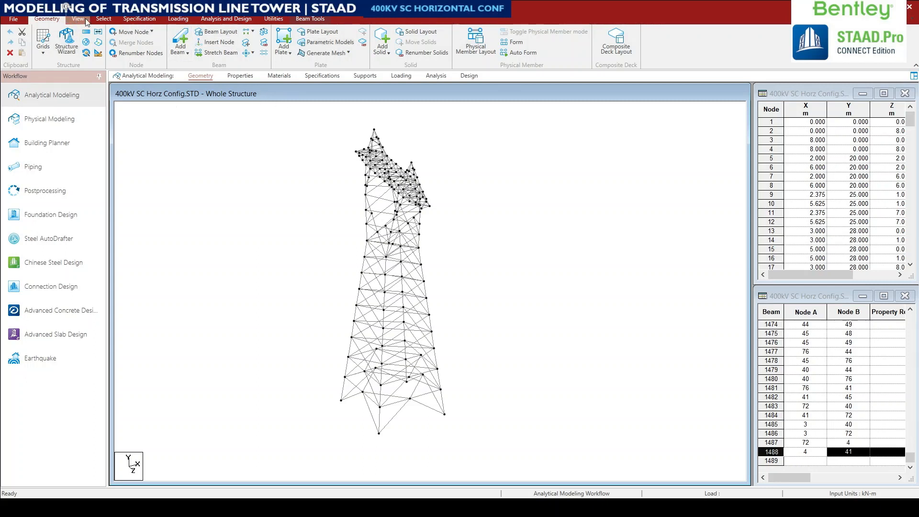
Select group BL1 and renumber its beams from 1 in ascending order, using all four sort criteria.
click(103, 19)
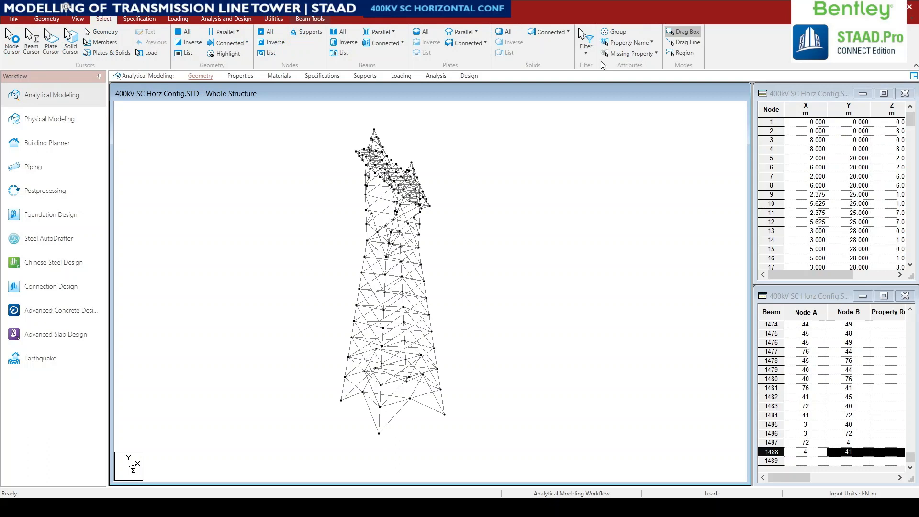
click(616, 33)
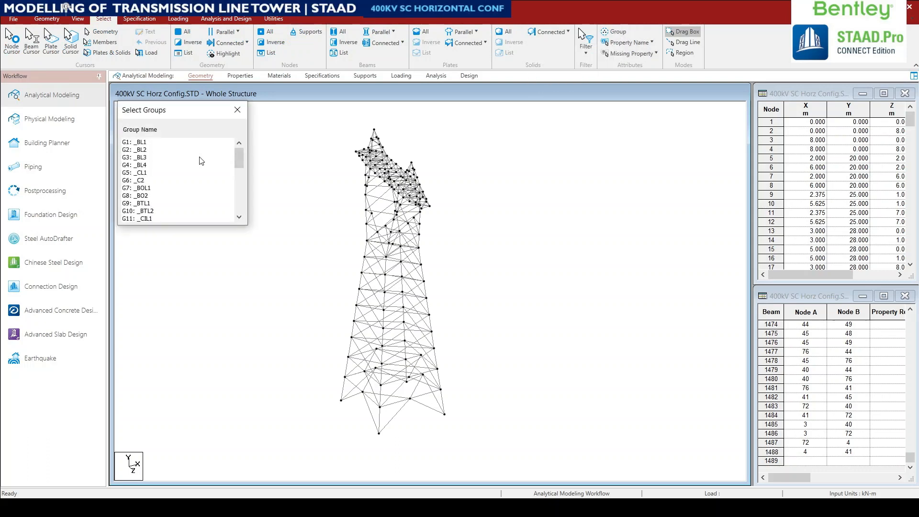
click(136, 143)
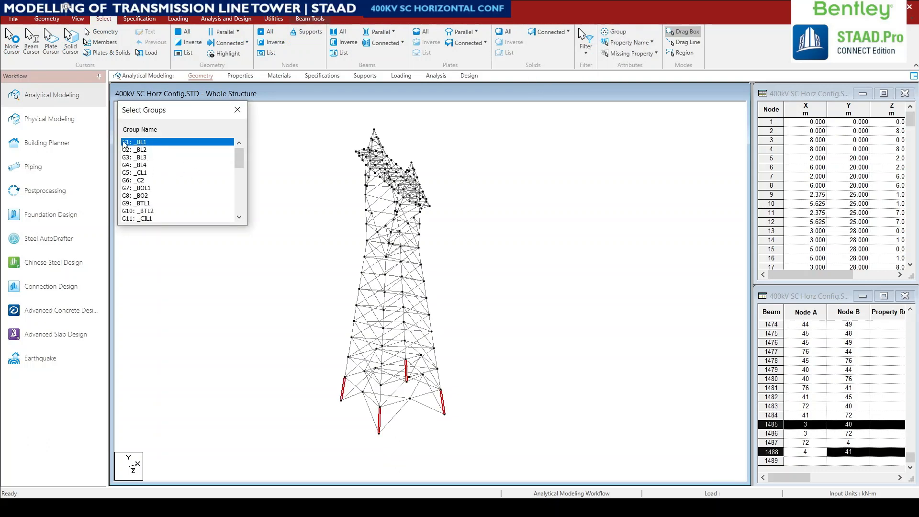
click(46, 18)
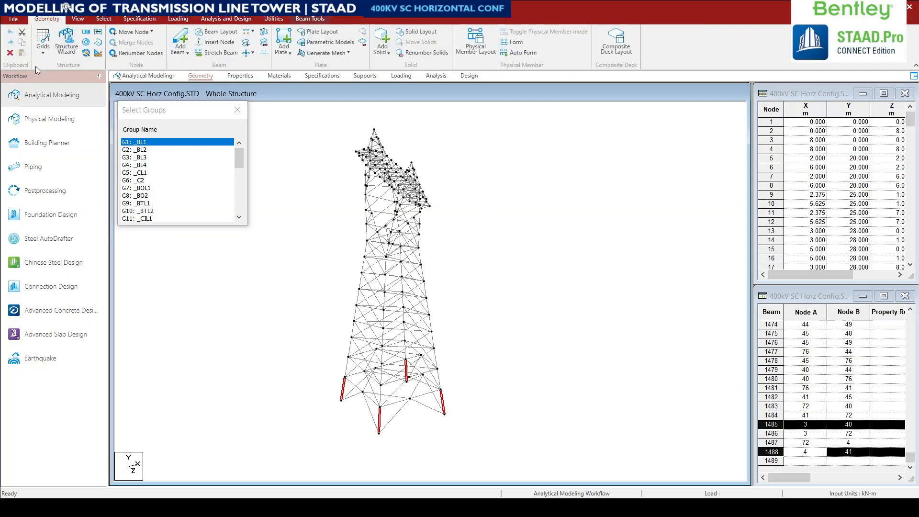
click(262, 46)
click(479, 299)
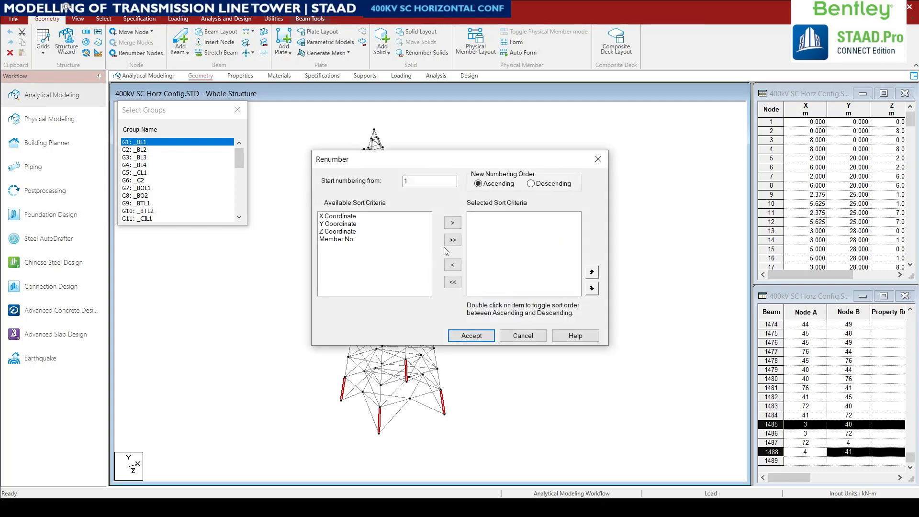
click(453, 239)
key(Tab)
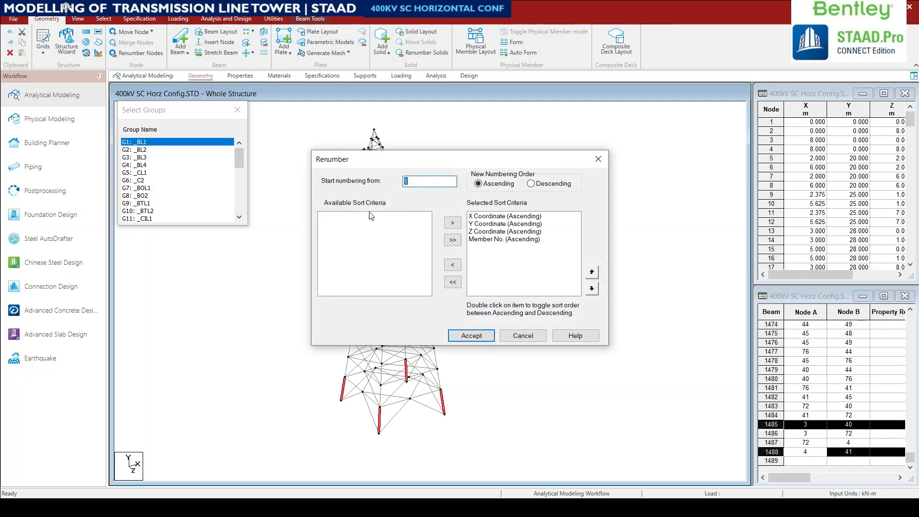
click(459, 337)
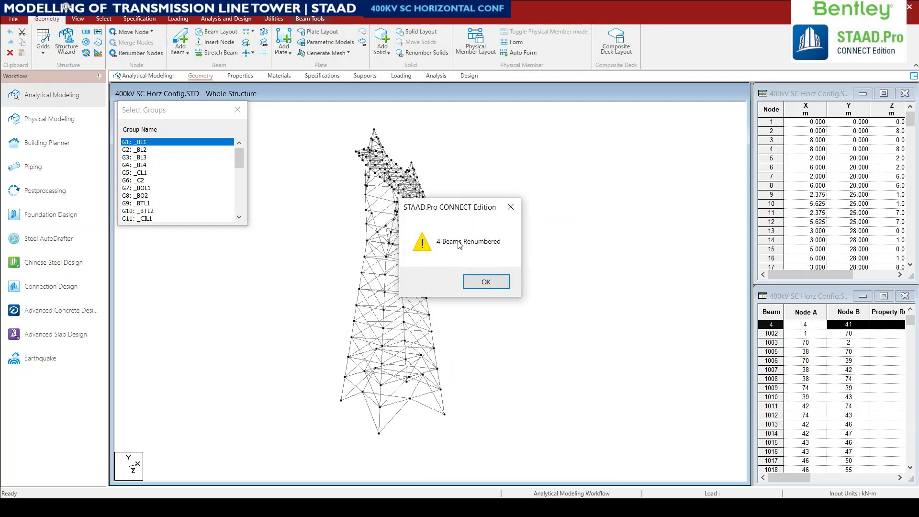
click(493, 284)
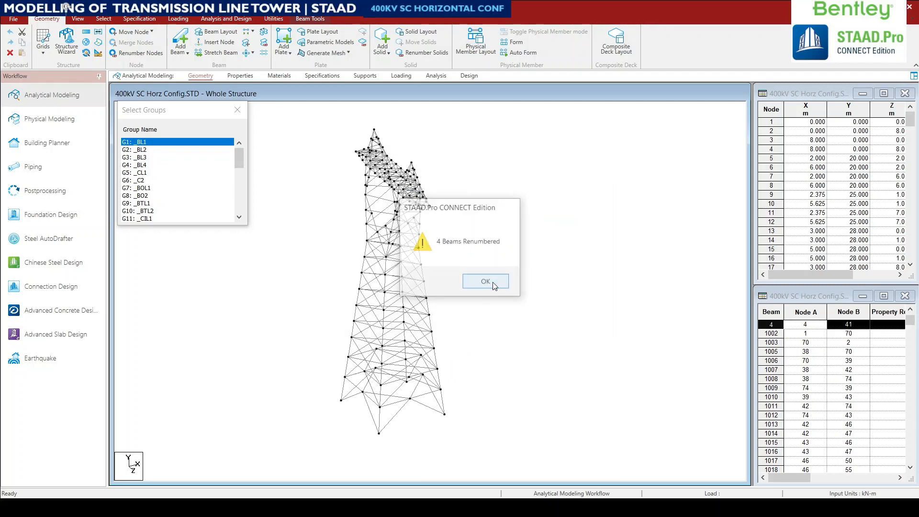
Select group BL2 and renumber its beams from 5 in ascending order, using all four sort criteria.
click(143, 150)
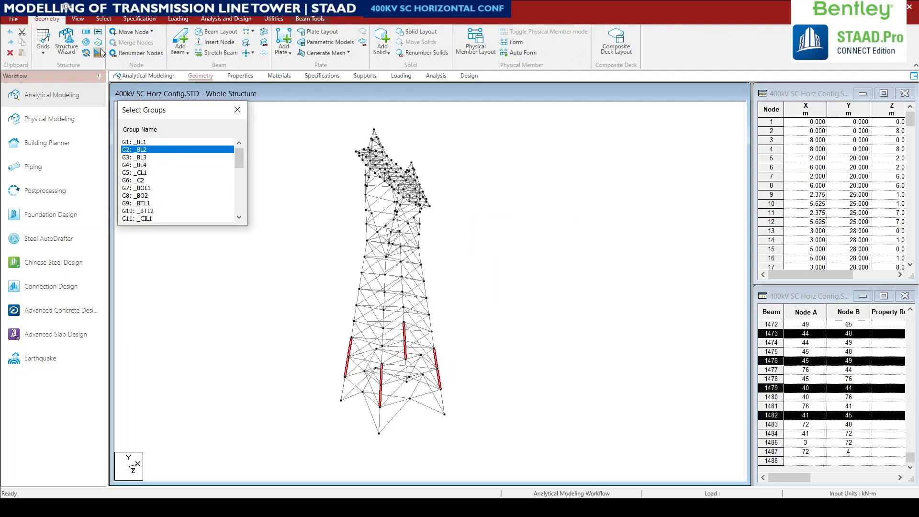
click(265, 46)
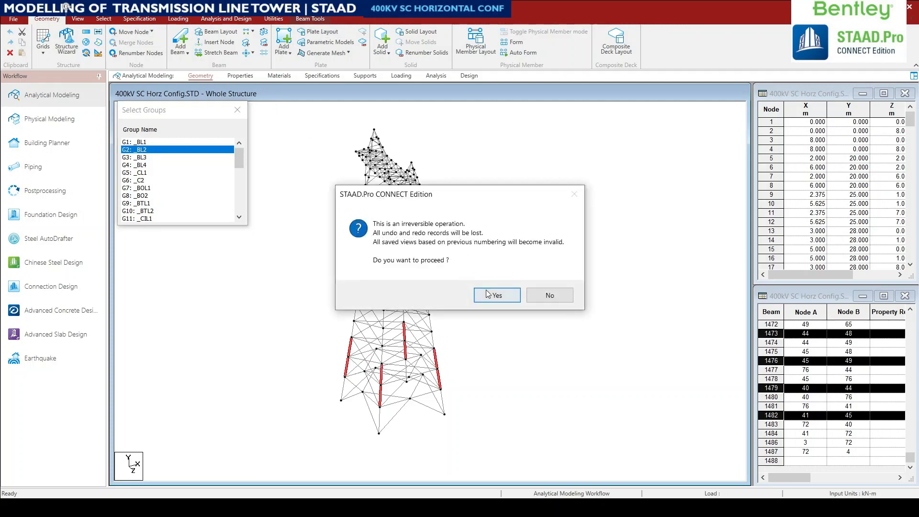
click(487, 295)
double_click(409, 180)
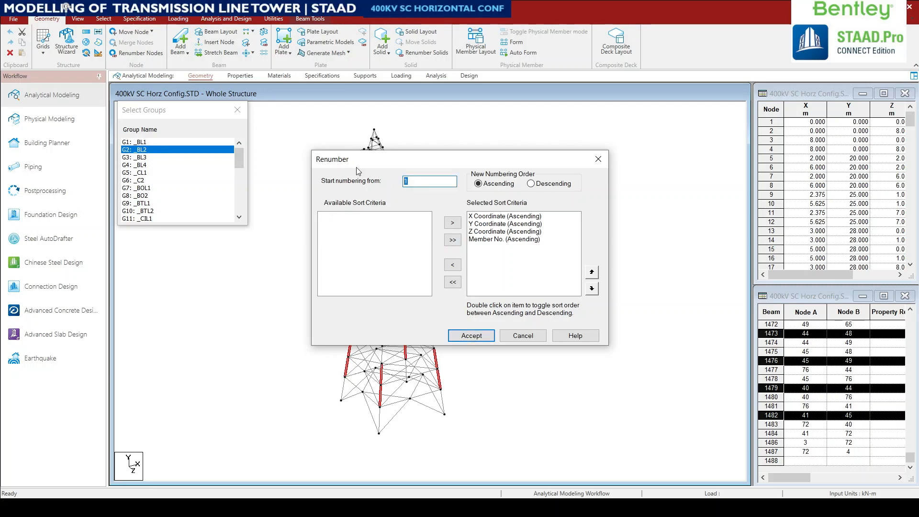
click(472, 335)
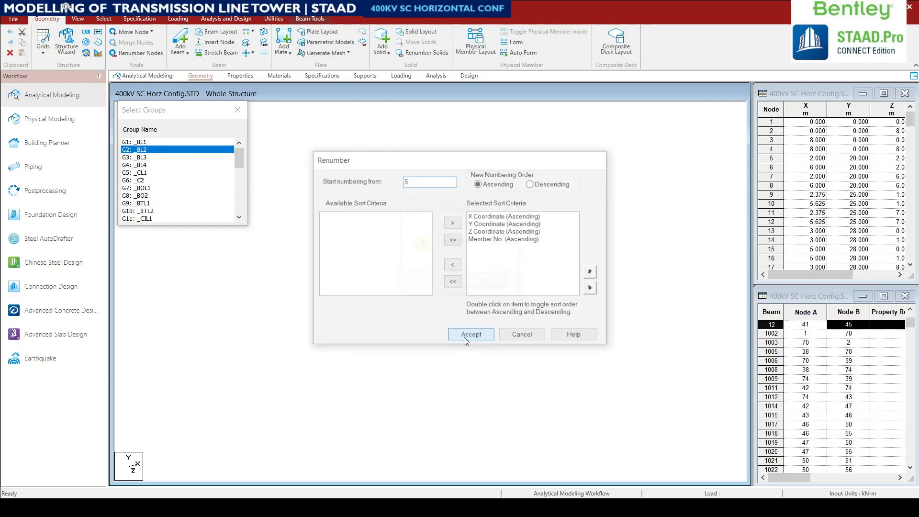
click(490, 287)
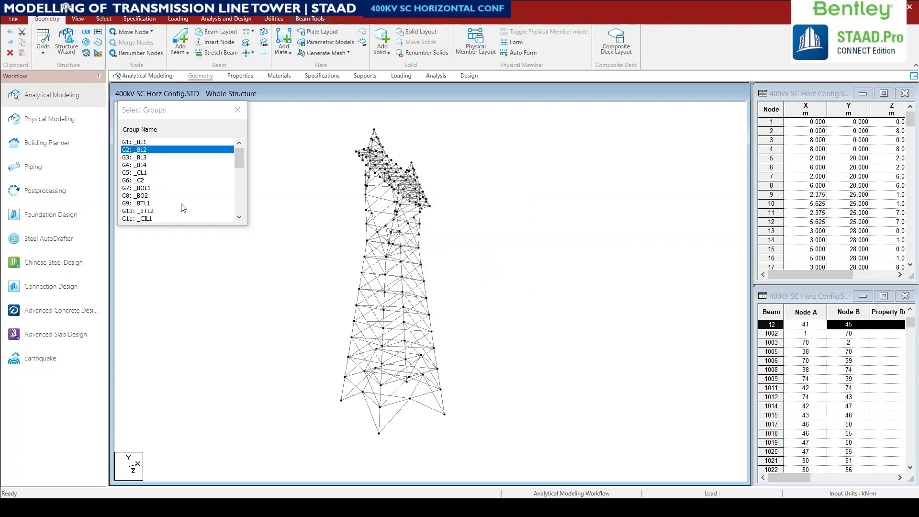
Select group BL3 and renumber its beams from 13 in ascending order, using all four sort criteria.
click(137, 151)
click(139, 158)
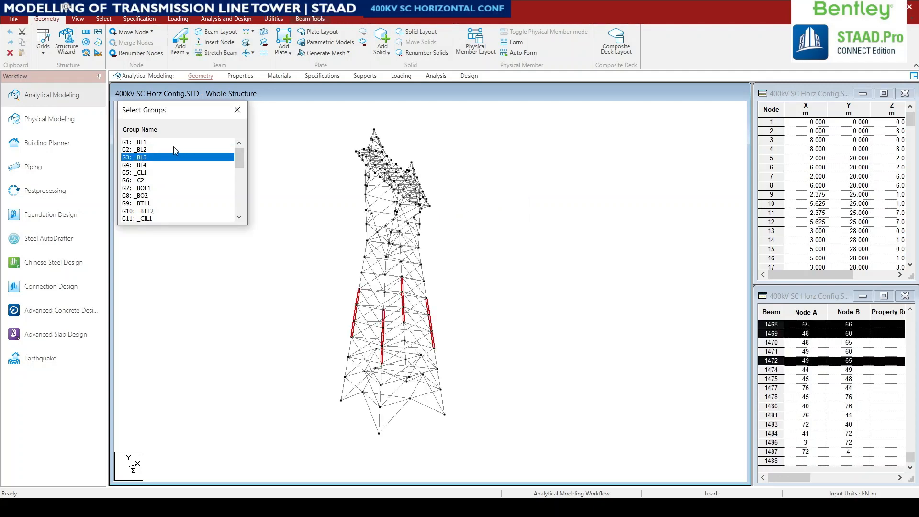
click(264, 44)
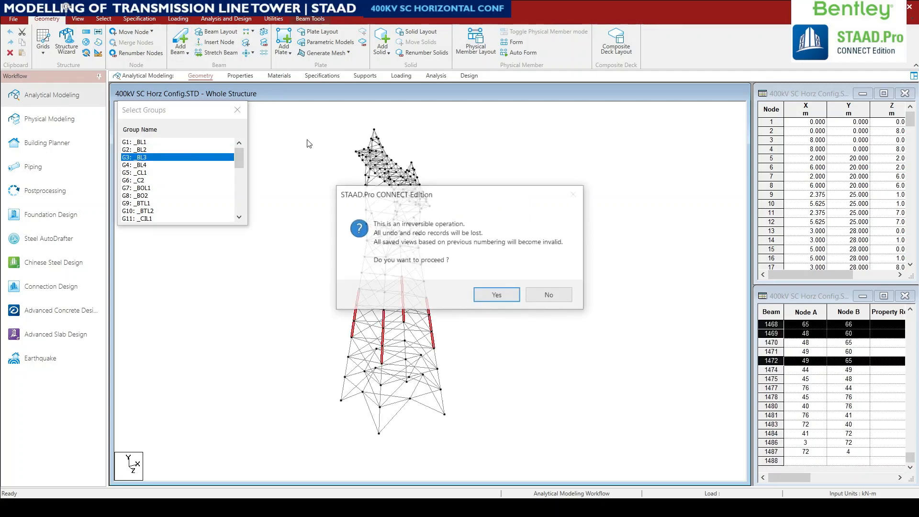
click(482, 294)
click(453, 240)
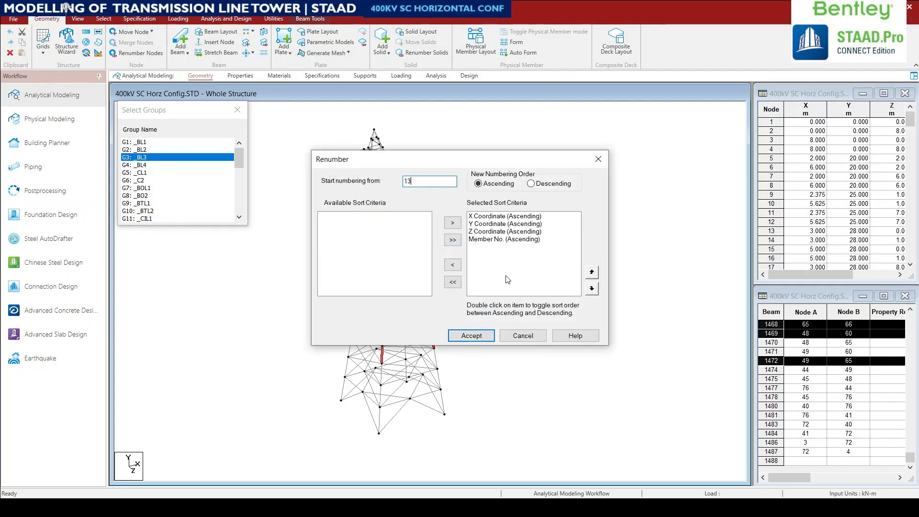
click(461, 337)
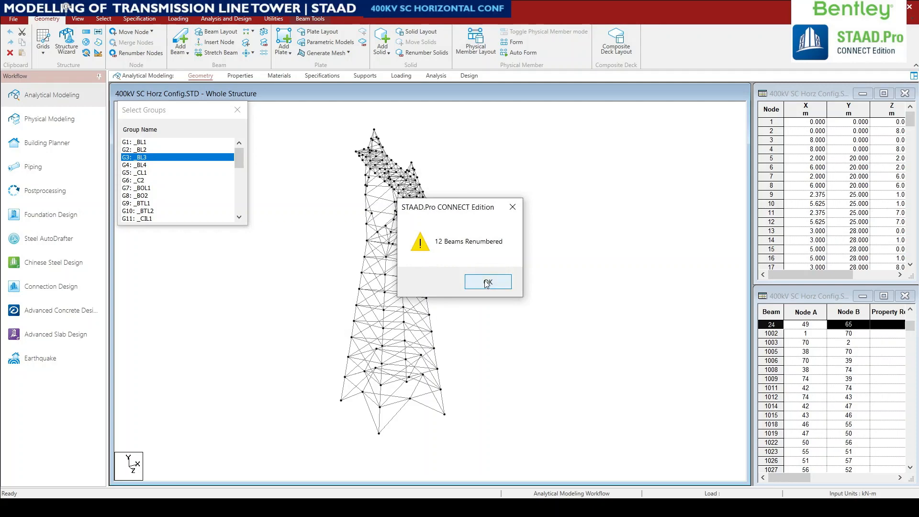
click(486, 282)
Select group BL4 and renumber its beams from 25 in ascending order, using all four sort criteria.
click(144, 165)
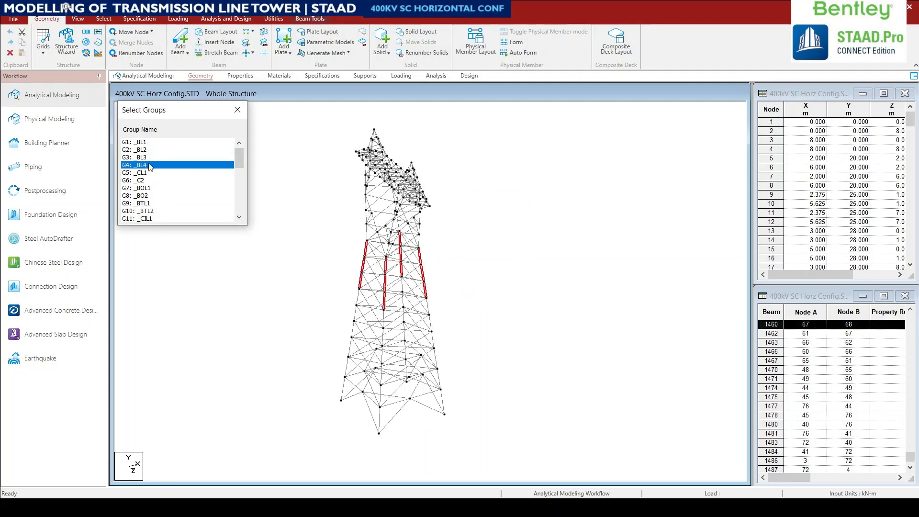
click(264, 43)
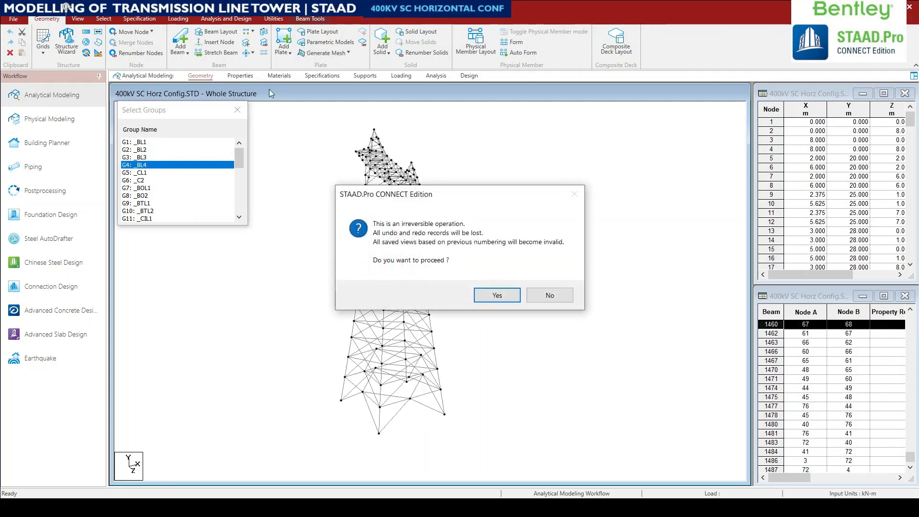
click(497, 295)
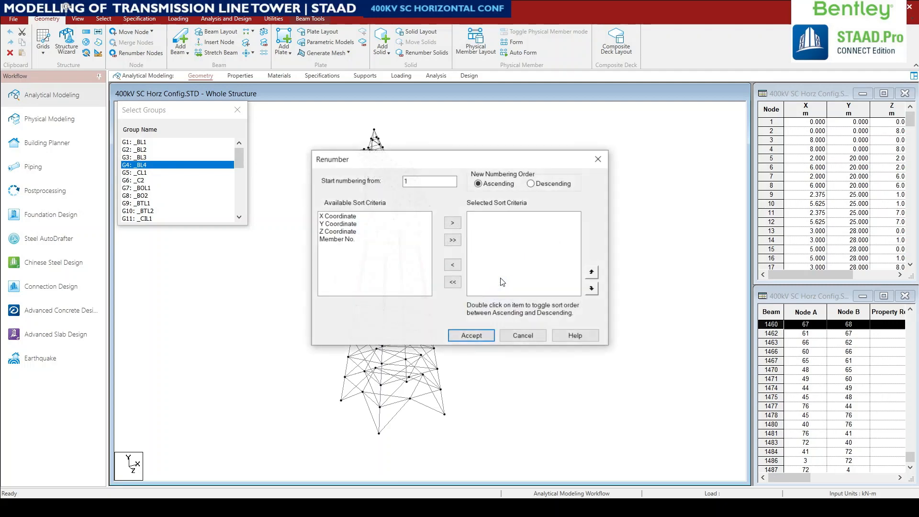
click(453, 240)
double_click(402, 179)
text(20)
click(471, 335)
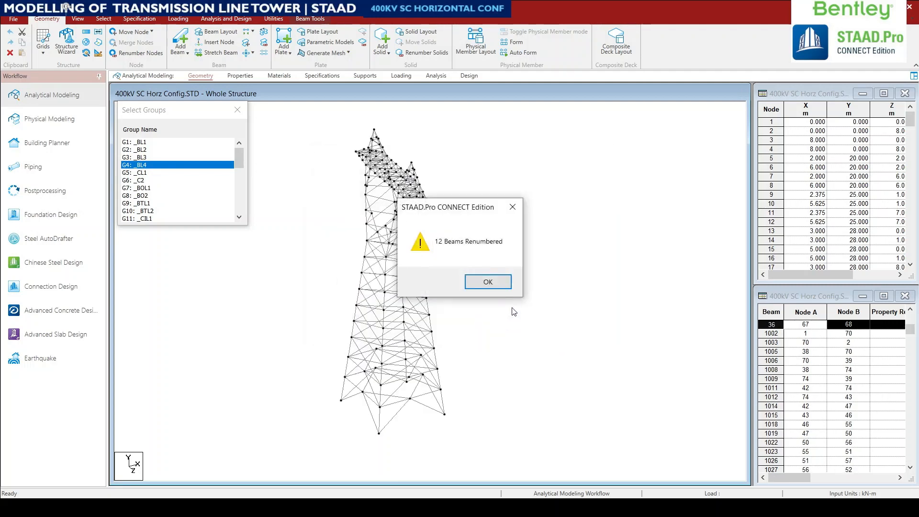
click(504, 282)
Select group CL1 to examine its members in the tower and close the group selection.
click(141, 166)
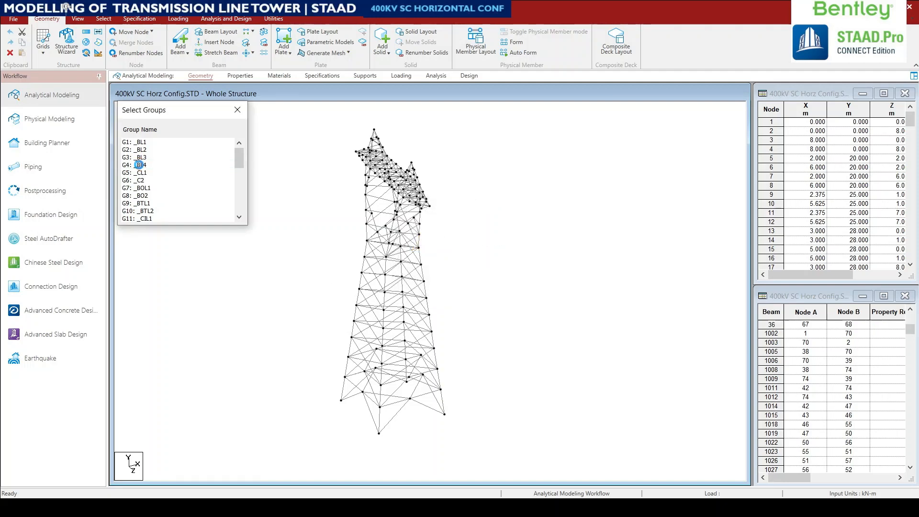
click(145, 173)
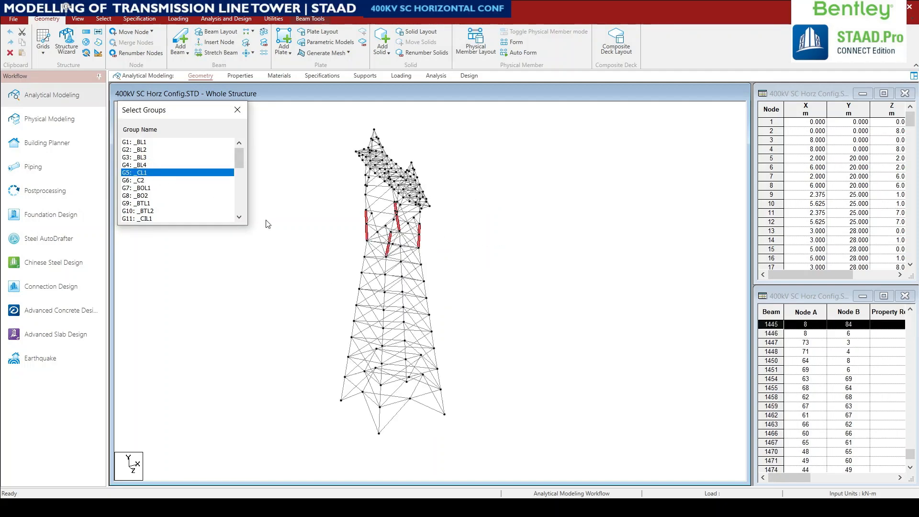
click(191, 508)
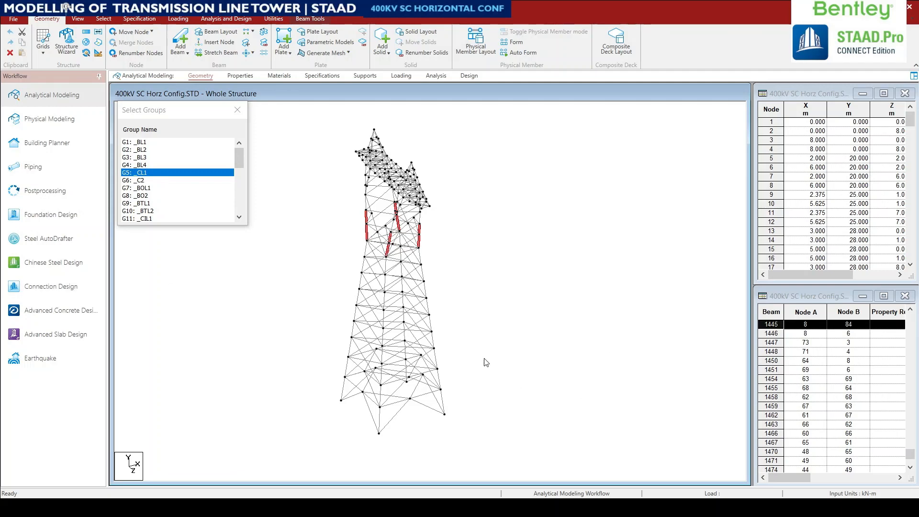
middle_drag(479, 372, 473, 383)
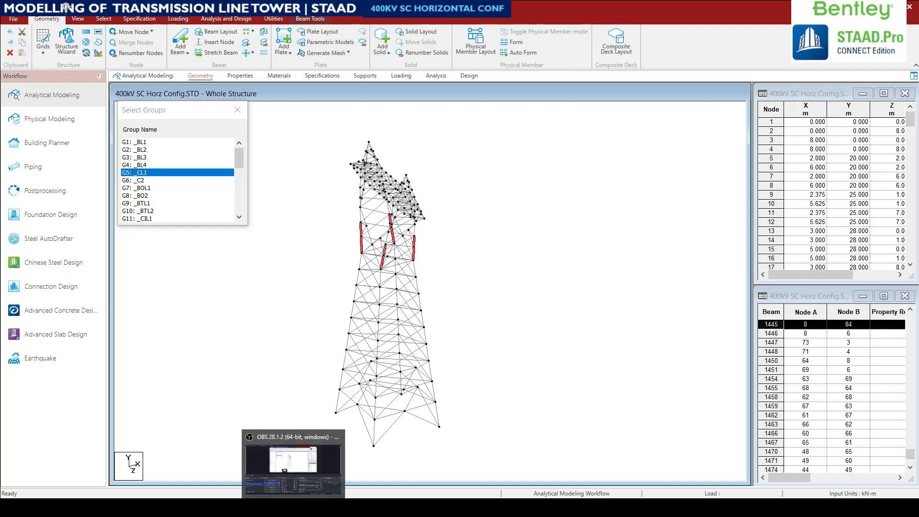
click(315, 359)
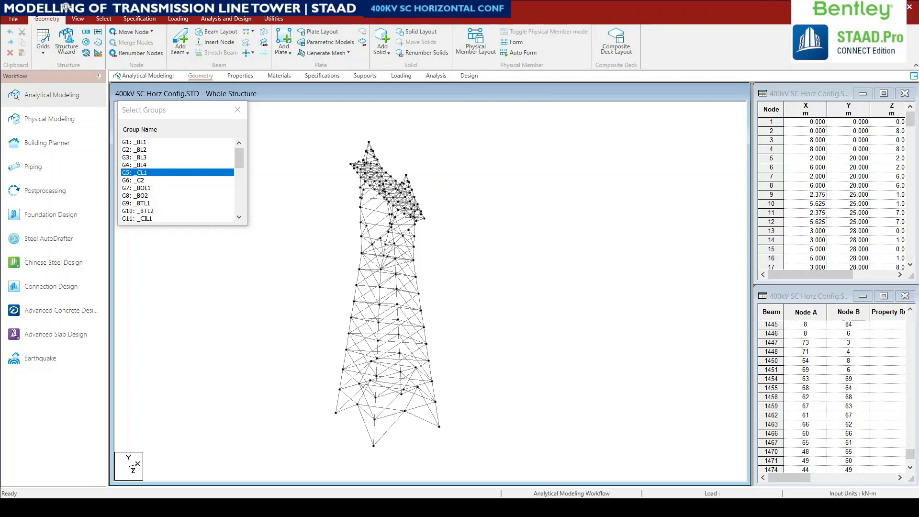
key(Escape)
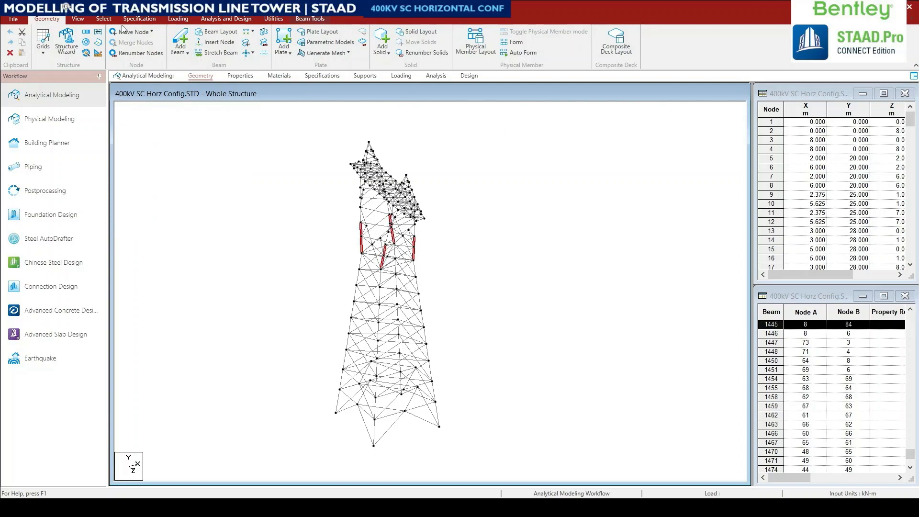
Reopen the group selection and select the tower members of group BL1.
click(103, 18)
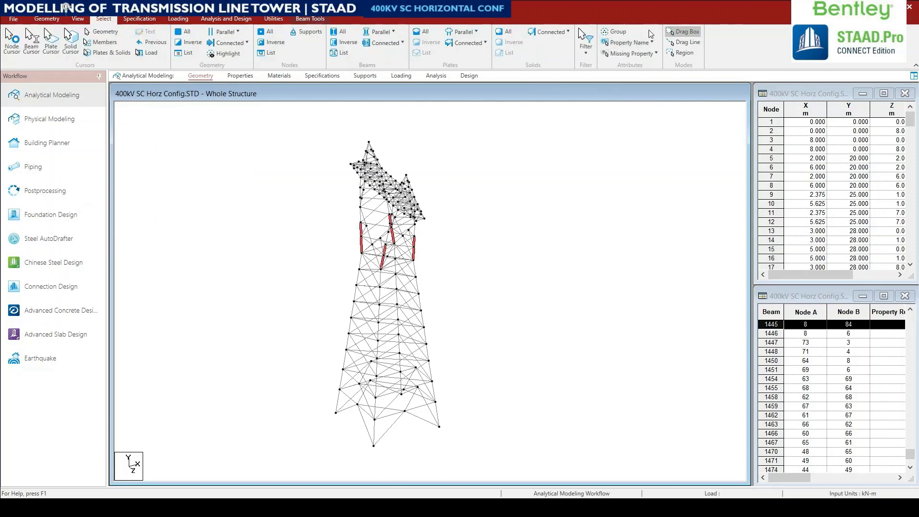
click(615, 31)
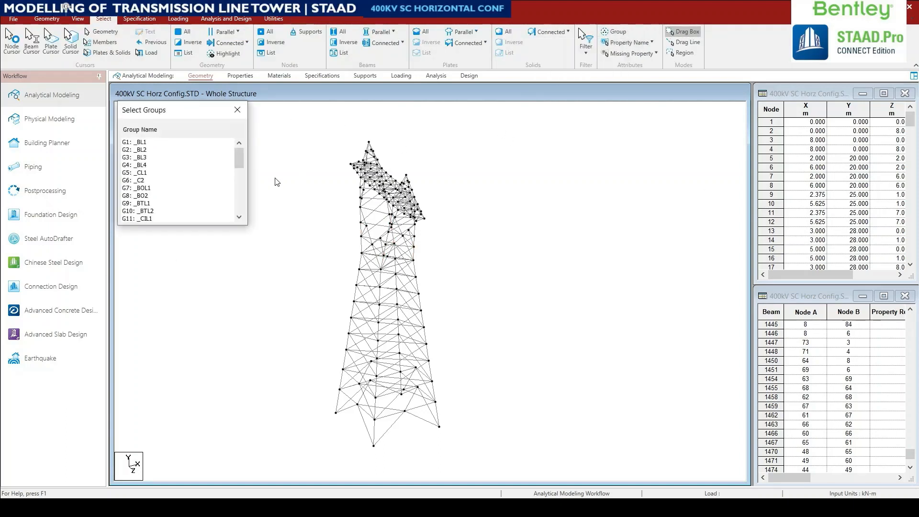
click(141, 142)
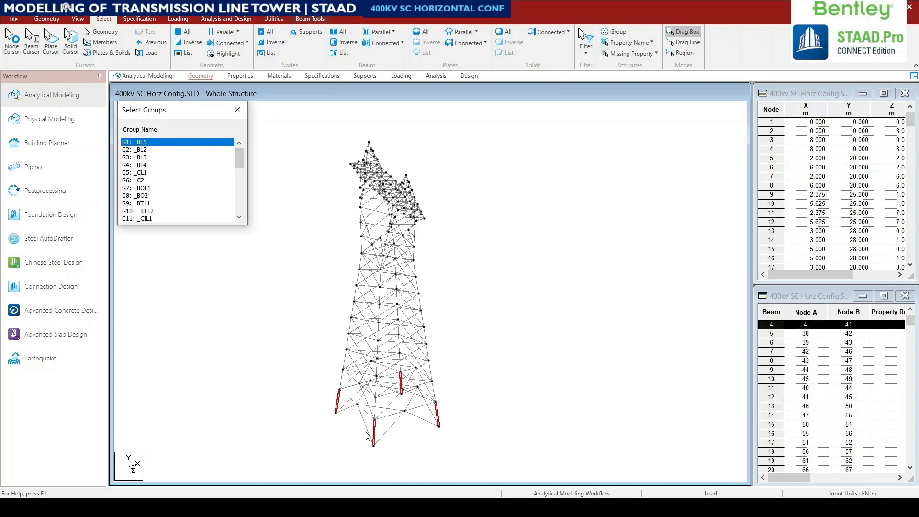
Open the USA rolled steel section database for defining beam properties.
click(53, 21)
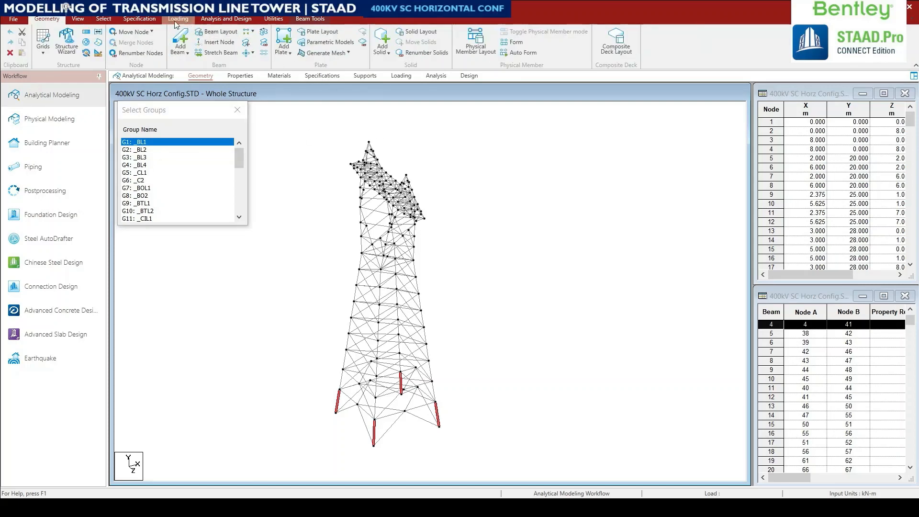
click(150, 19)
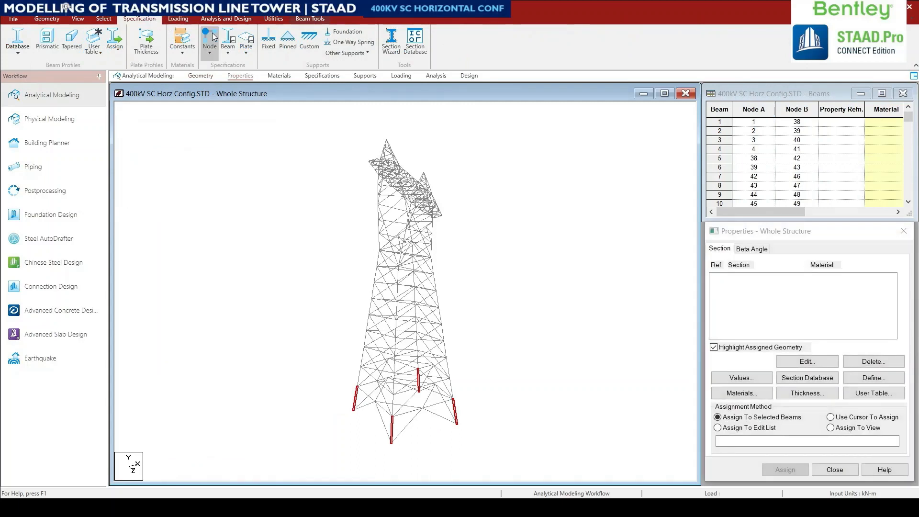
click(19, 44)
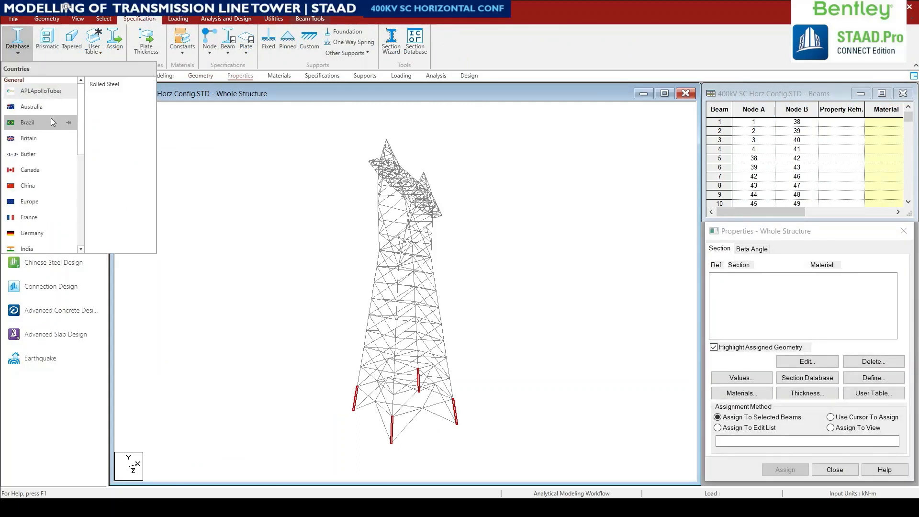
scroll(38, 216, down, 1)
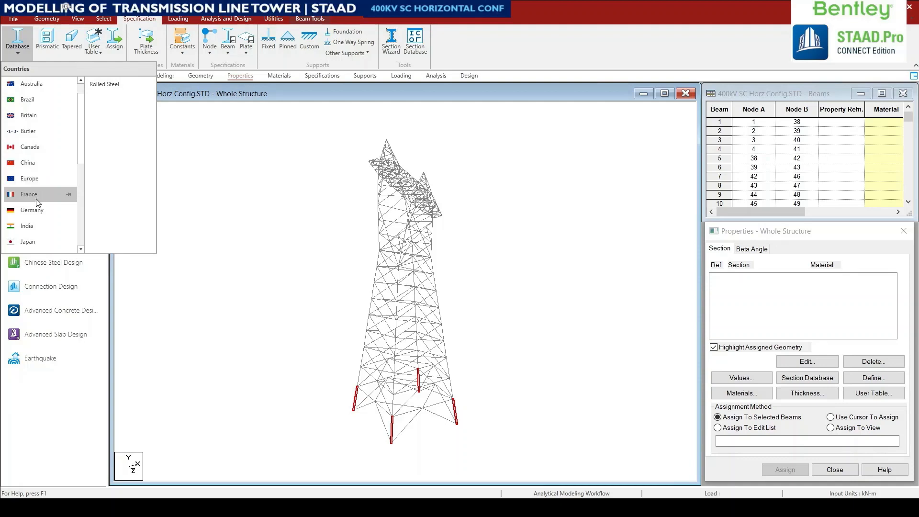
scroll(36, 199, up, 1)
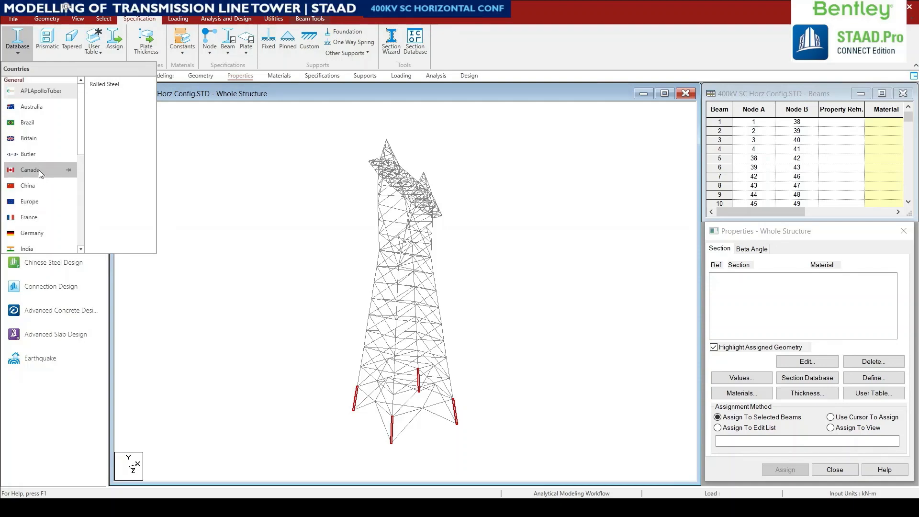
scroll(39, 165, down, 5)
scroll(40, 163, down, 3)
mouse_move(38, 230)
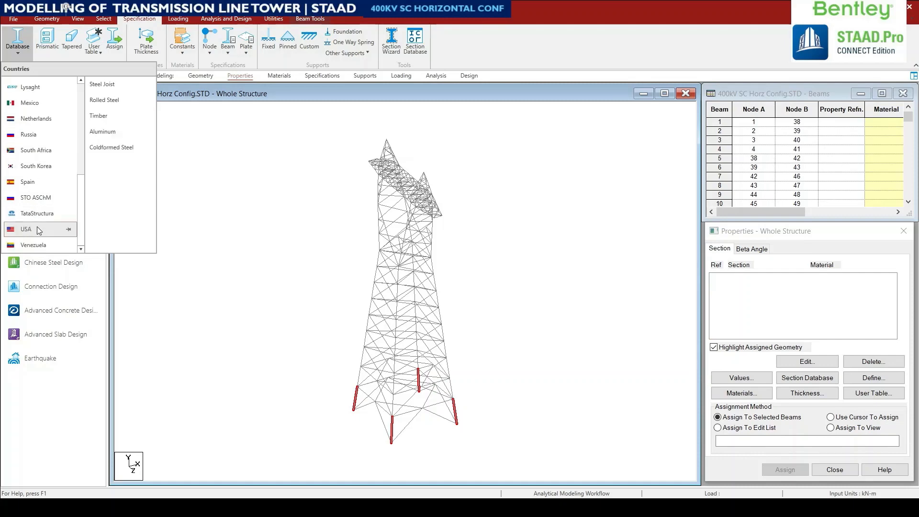
click(108, 104)
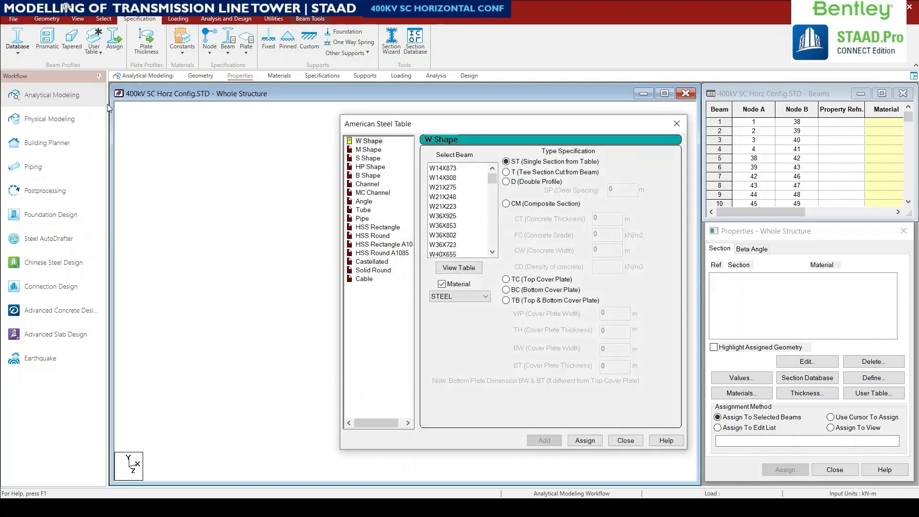
Add the single angle section L12012016 in STEEL to the section properties.
click(362, 211)
click(364, 201)
drag(491, 187, 489, 250)
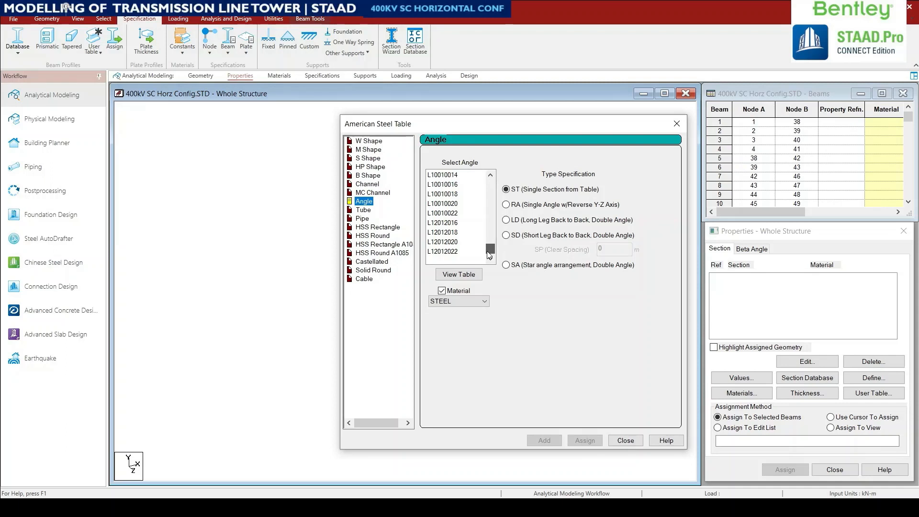
click(453, 233)
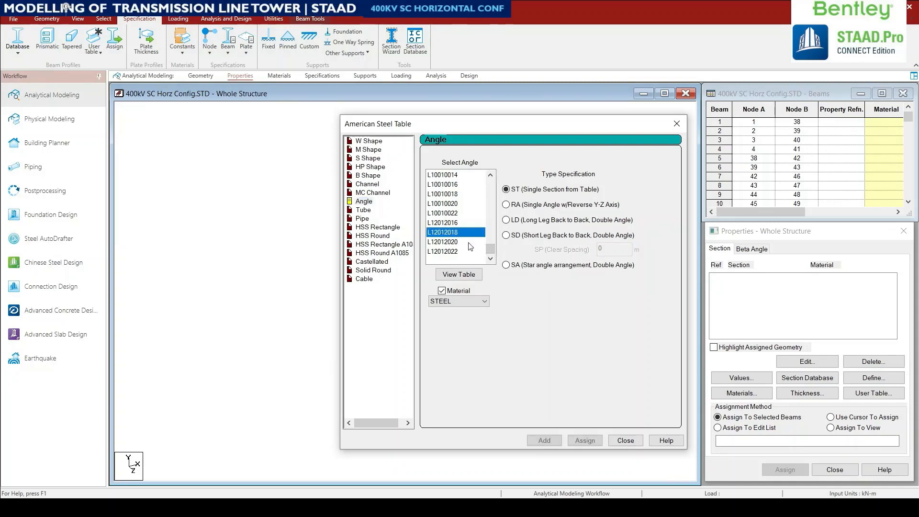
click(452, 223)
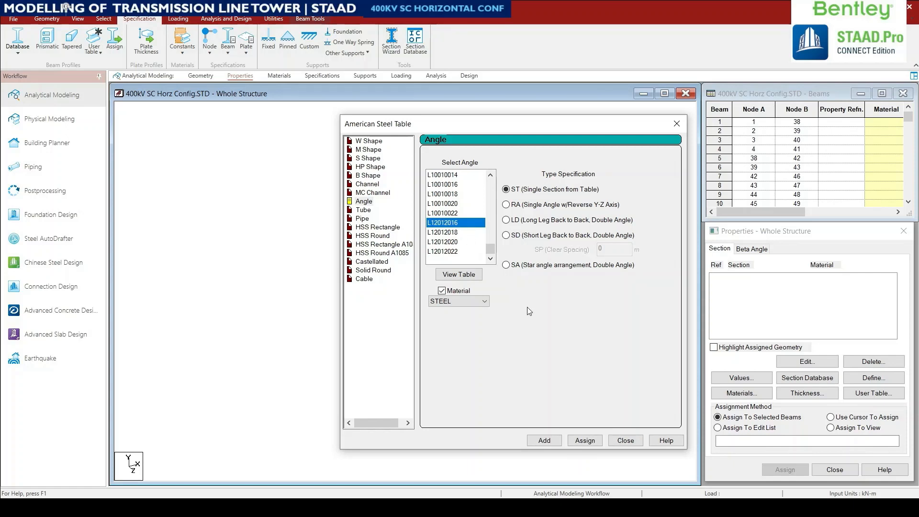
click(542, 443)
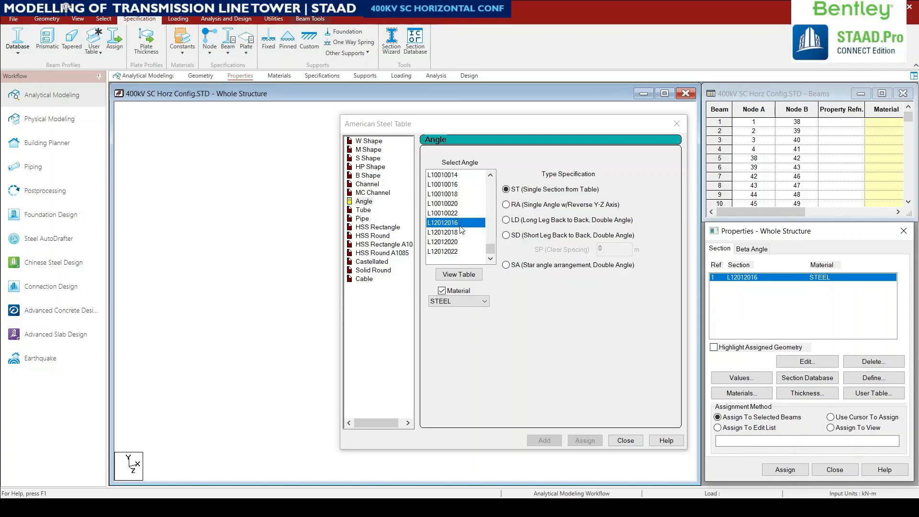
Add the single angle sections L10010016 and L10010012 in STEEL to the section properties.
scroll(461, 230, up, 1)
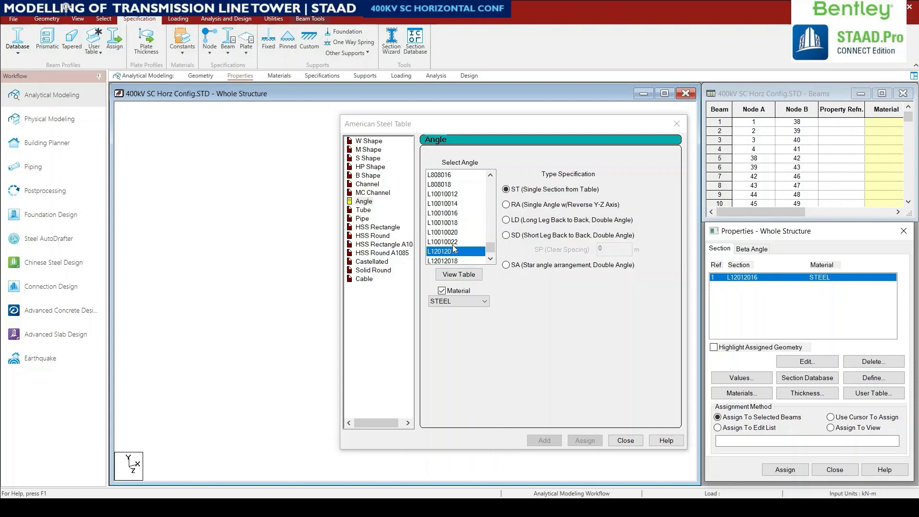
click(453, 216)
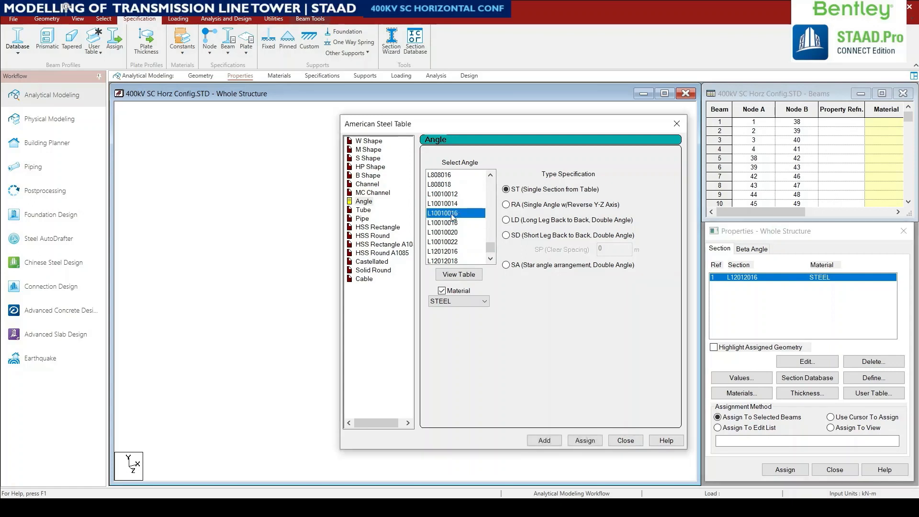
click(545, 440)
scroll(460, 229, up, 1)
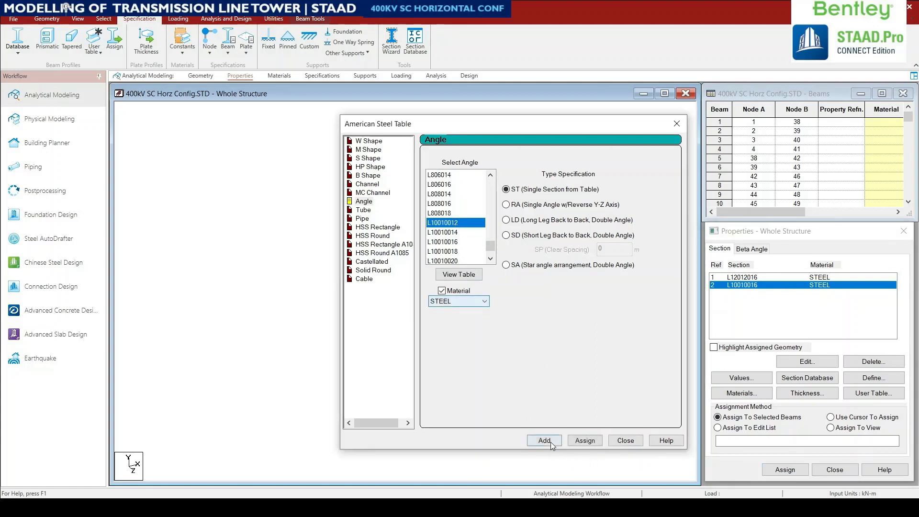
click(545, 440)
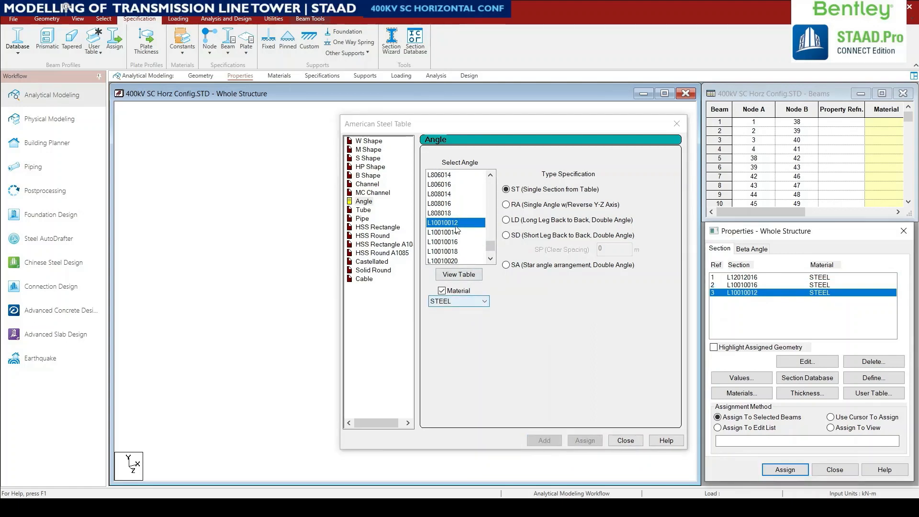
Add the single angle sections L80809, L80808, L70407, L60606, L50505 and L40404 in STEEL to the properties and close the table.
scroll(457, 230, up, 1)
scroll(463, 250, down, 1)
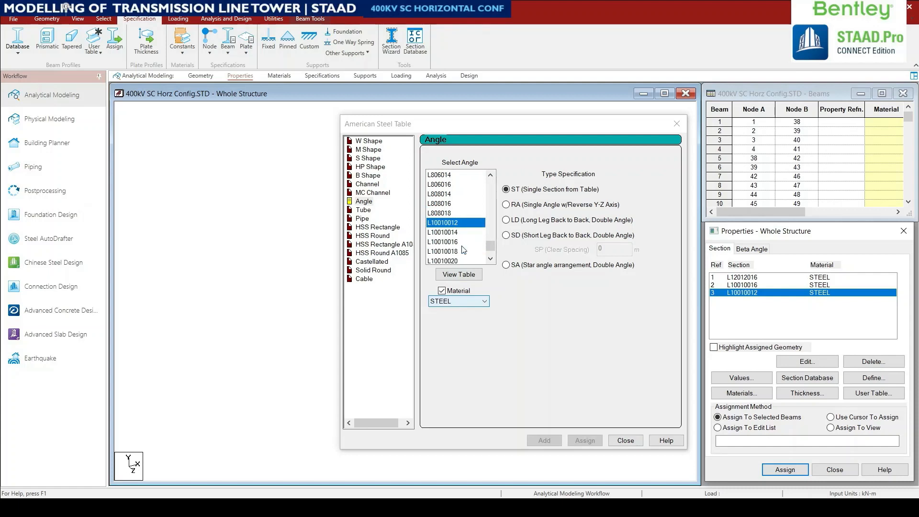
scroll(463, 249, up, 1)
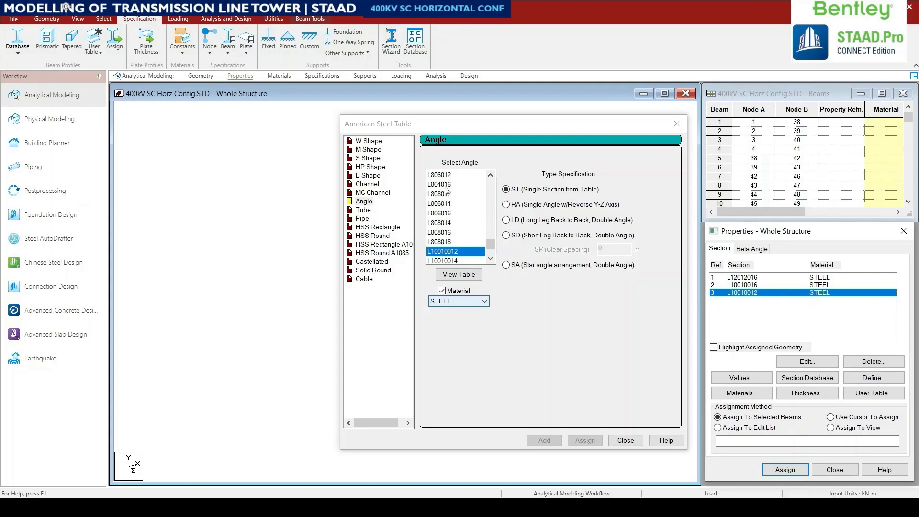
click(446, 195)
scroll(464, 225, up, 1)
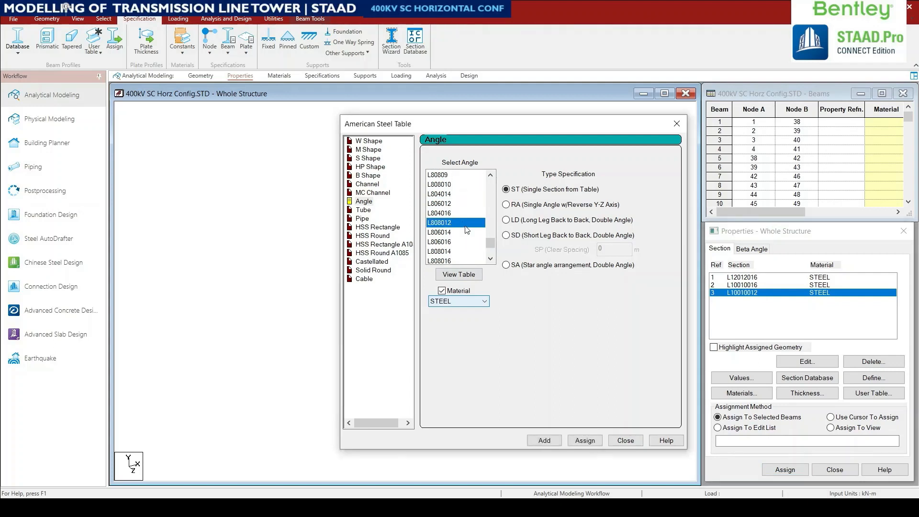
click(448, 175)
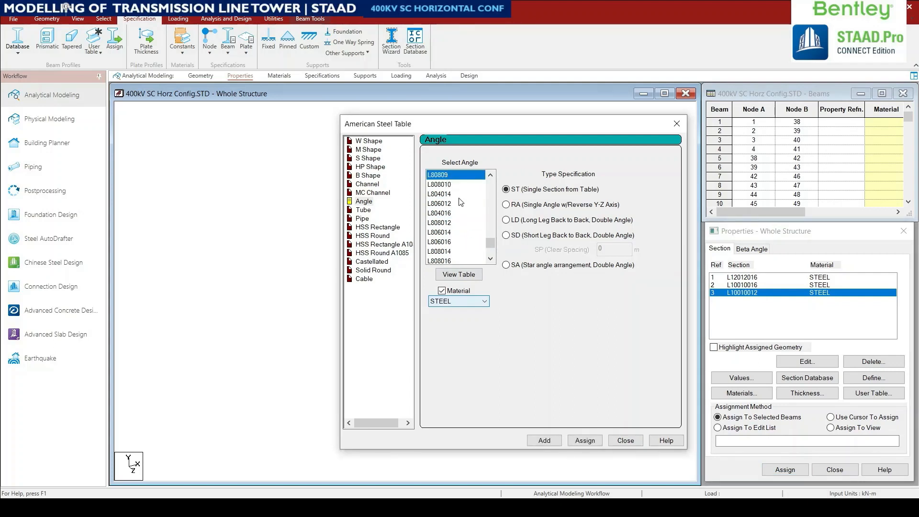
scroll(461, 201, up, 1)
click(553, 443)
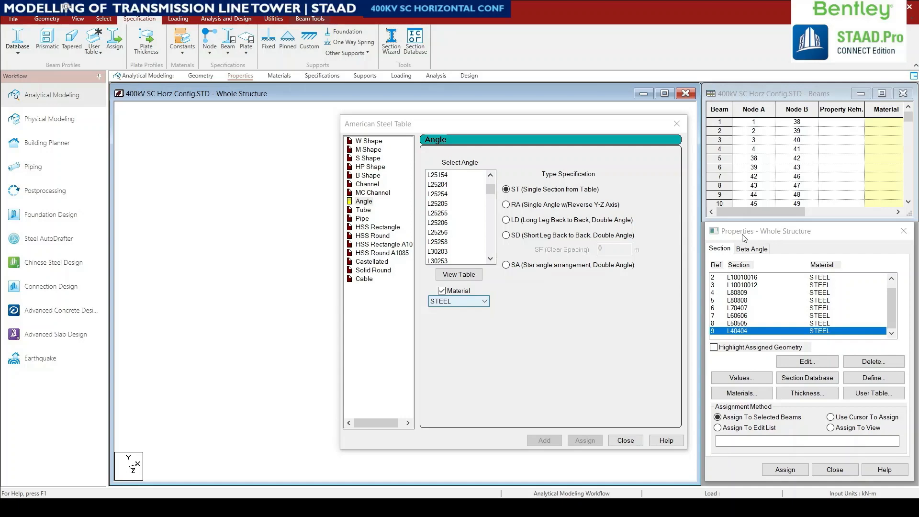
click(625, 441)
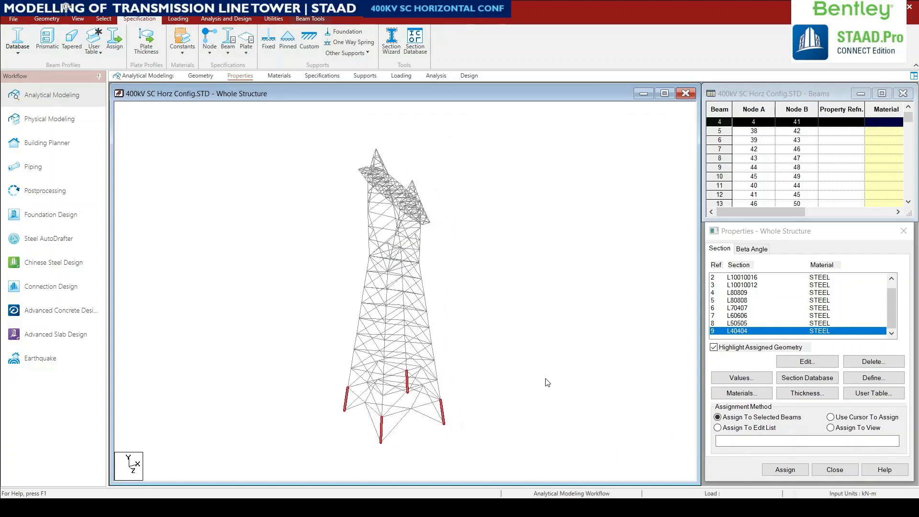
Assign section L12012016 to the leg members of group BL1 using the selected-beams method.
scroll(775, 304, up, 1)
click(752, 278)
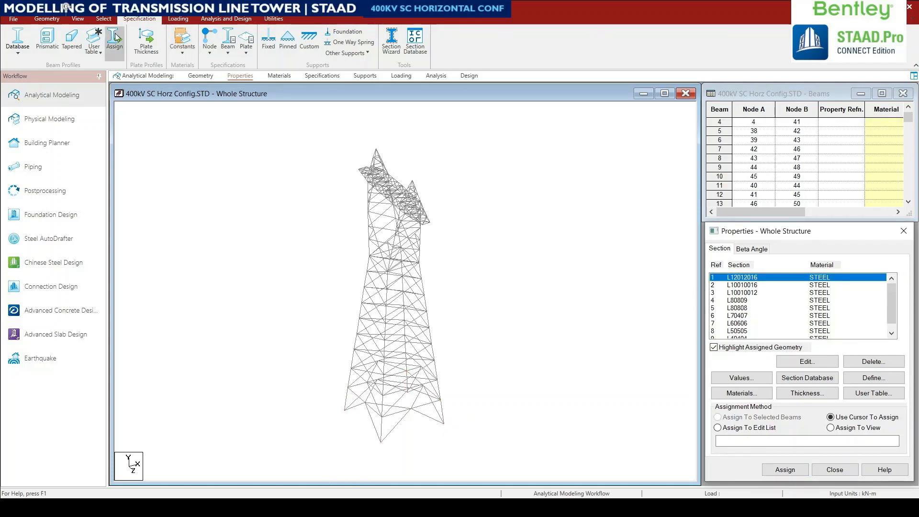
click(46, 19)
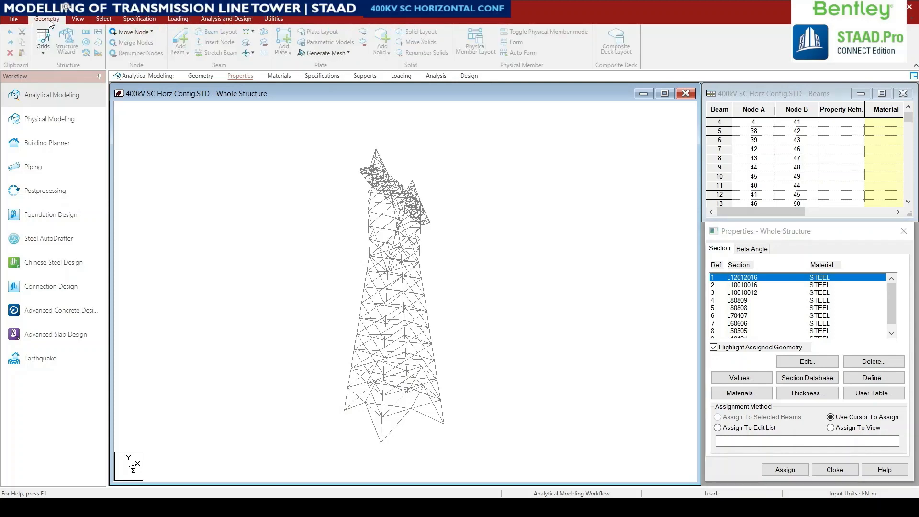
click(103, 20)
click(617, 32)
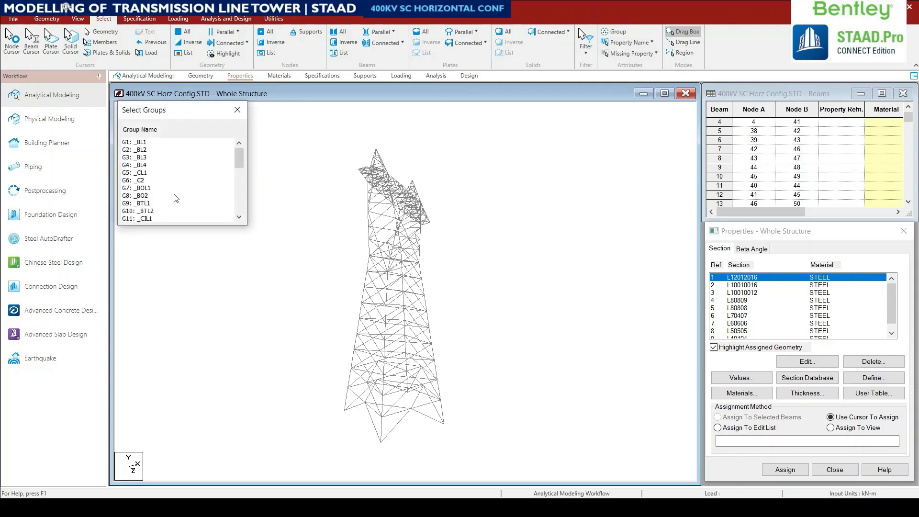
click(140, 142)
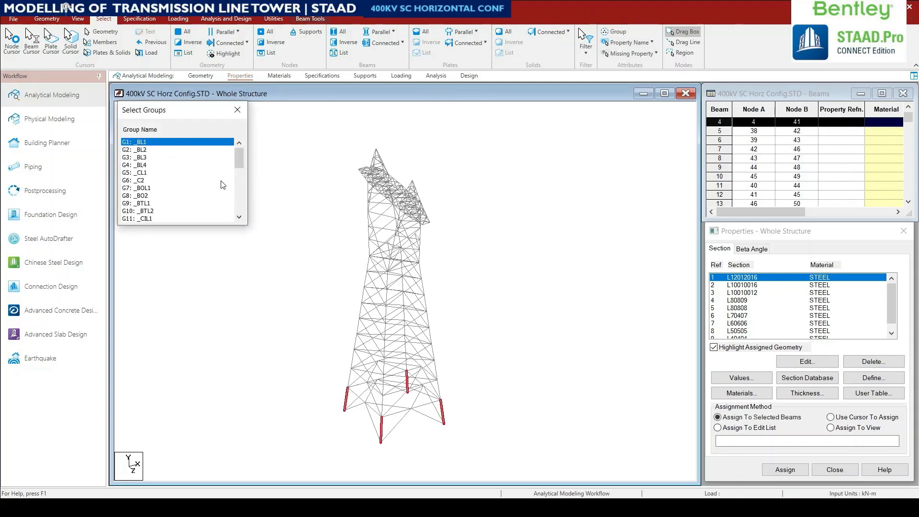
click(778, 470)
click(811, 393)
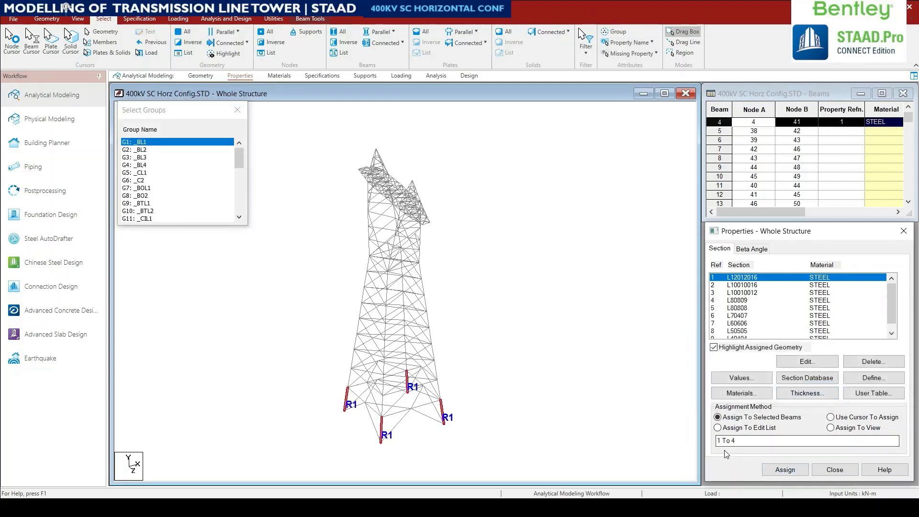
Extend the group selection with BL2 and BL3, assigning section L12012016 to the selected beams after each addition.
click(140, 150)
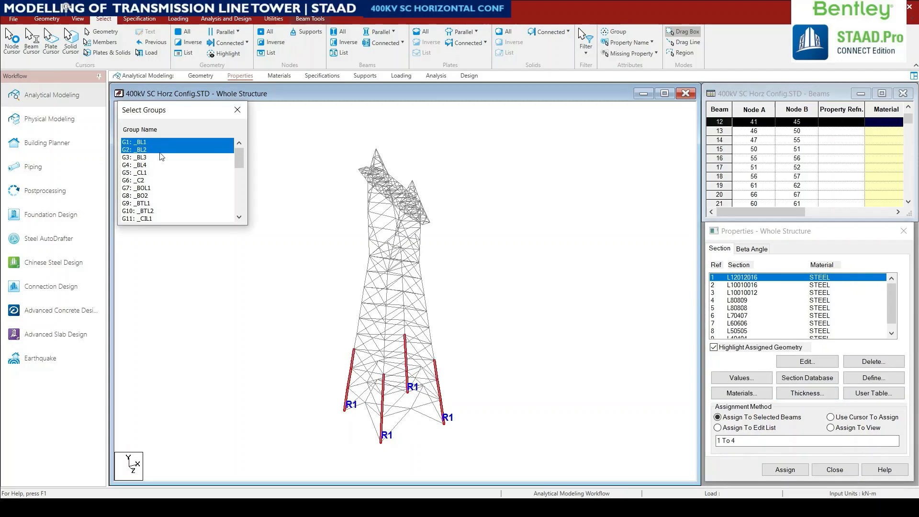
click(784, 469)
click(828, 391)
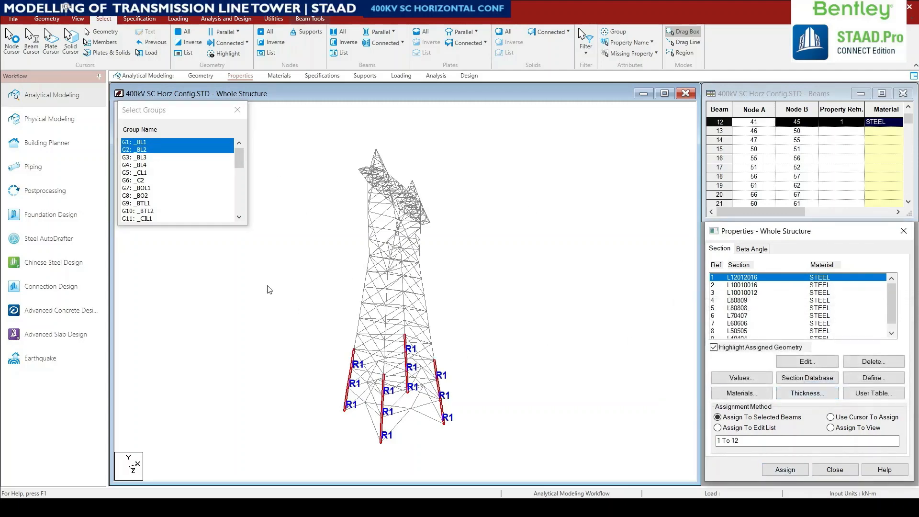
ctrl+click(144, 158)
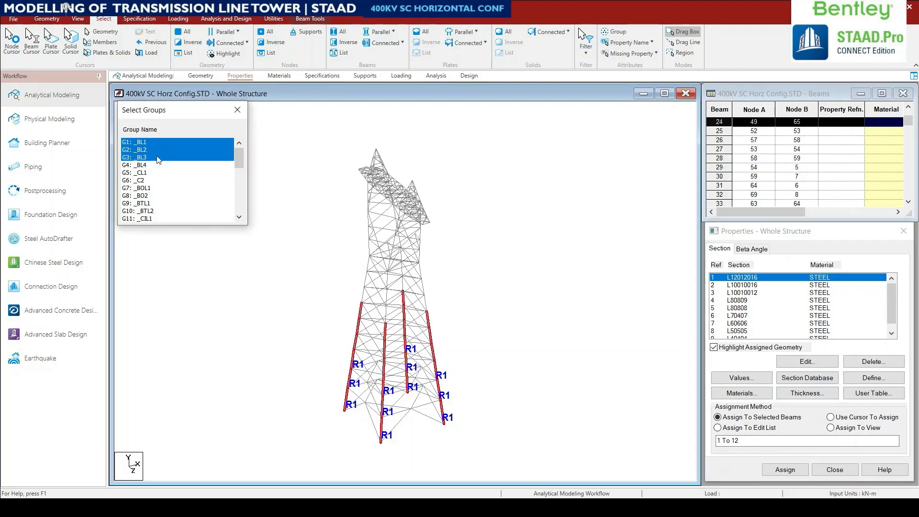
click(784, 470)
click(827, 391)
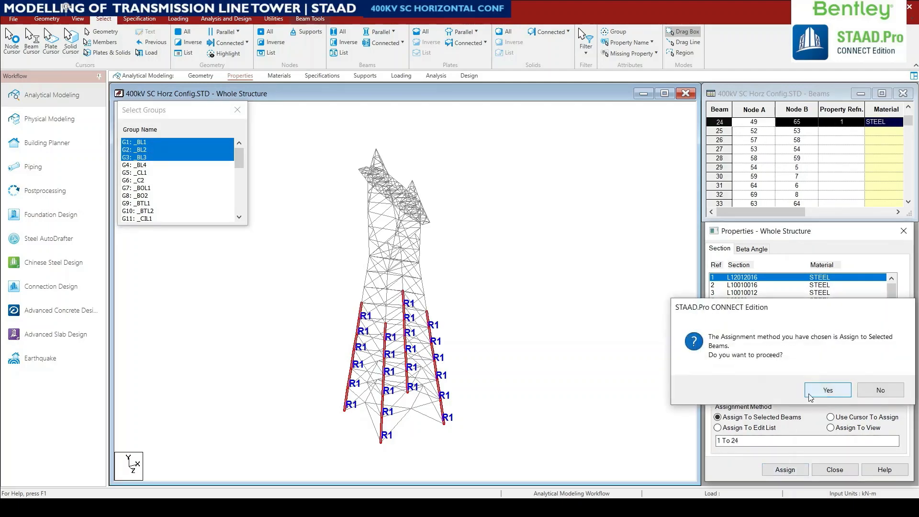
Select only groups BL4, CL1 and C2 and assign section L10010016 to their members.
click(143, 165)
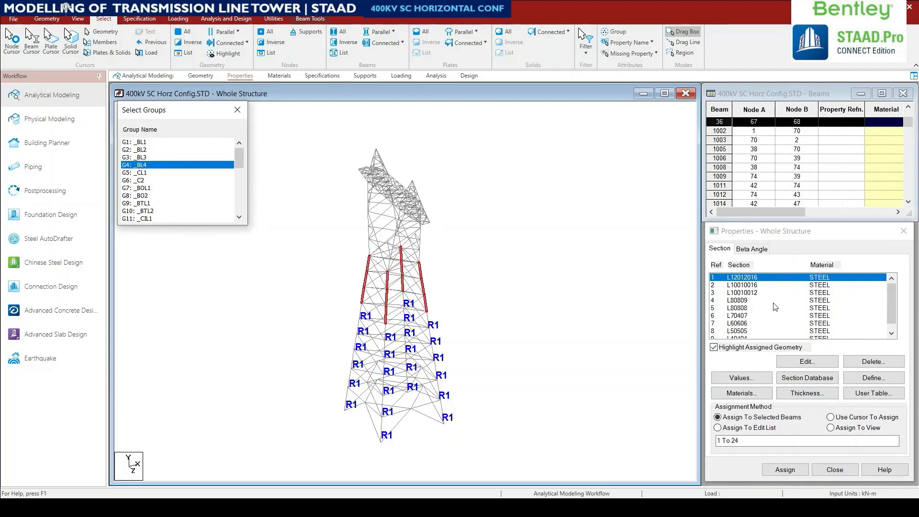
click(749, 285)
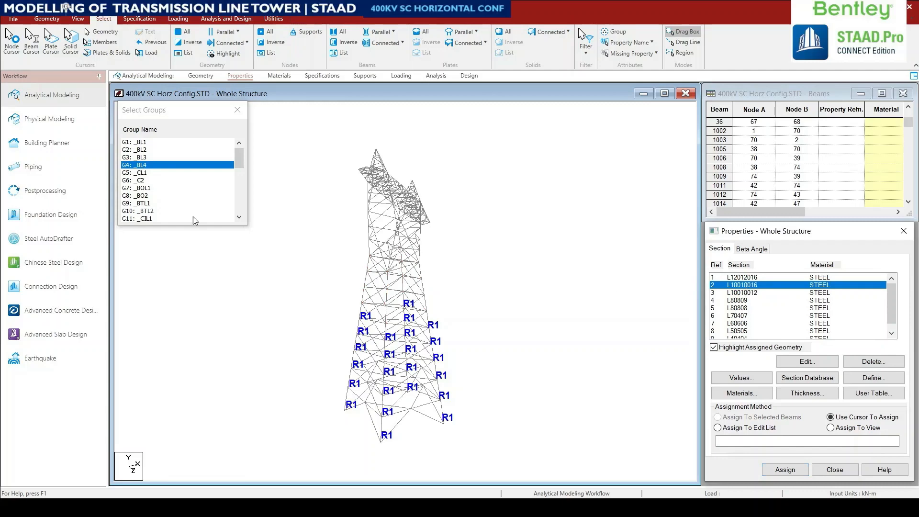
click(140, 166)
click(141, 165)
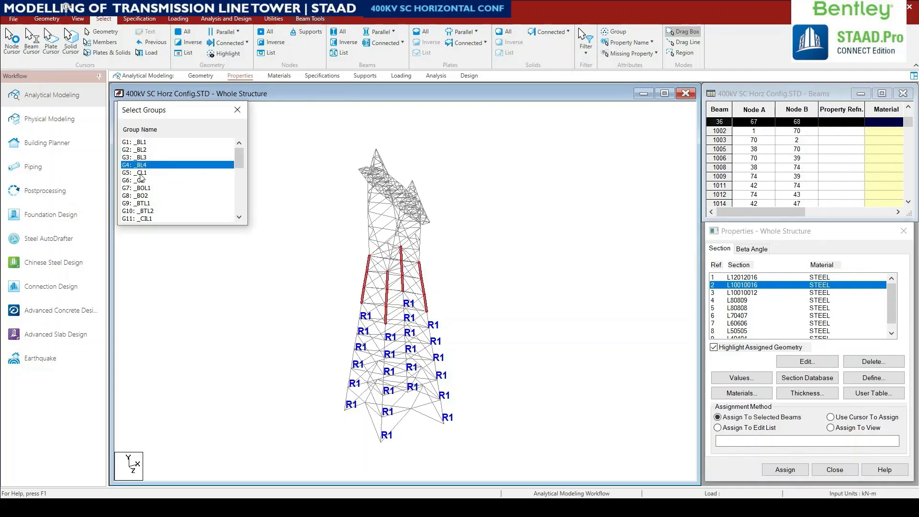
ctrl+click(141, 172)
ctrl+click(140, 181)
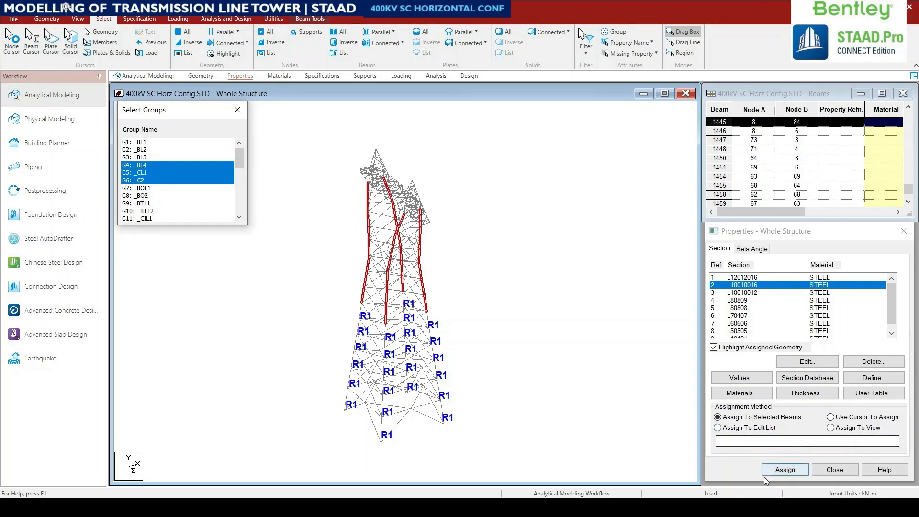
click(782, 471)
click(814, 395)
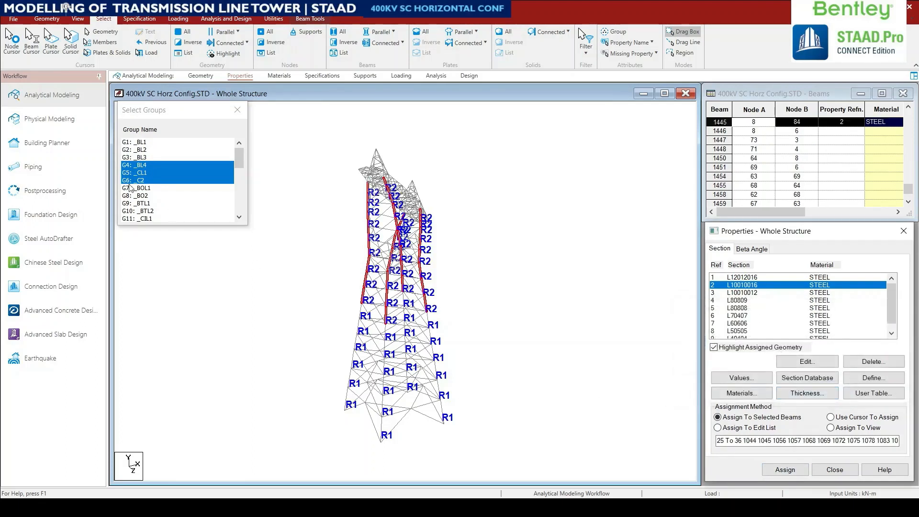
Make L10010012 the active section and select only the members of groups BOL1, BO2, BTL1 and BTL2.
click(146, 166)
click(143, 188)
ctrl+click(144, 197)
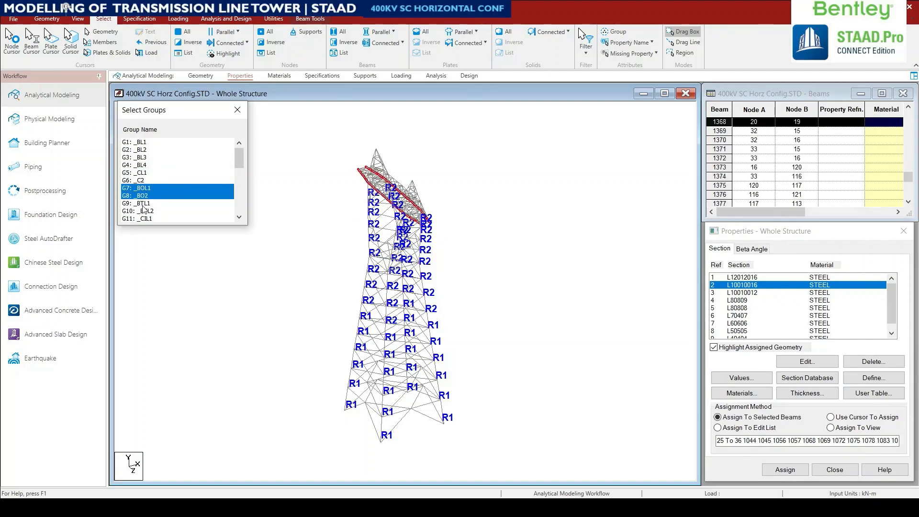
ctrl+click(143, 203)
ctrl+click(147, 210)
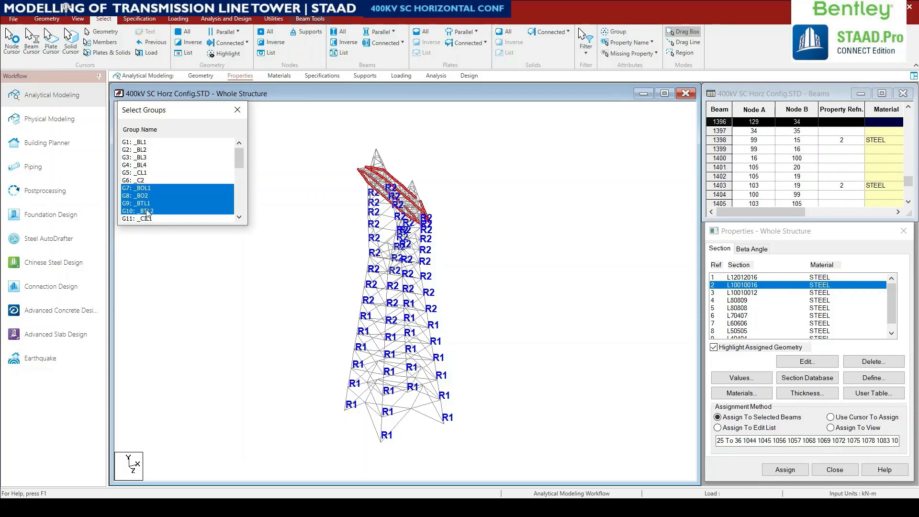
click(743, 293)
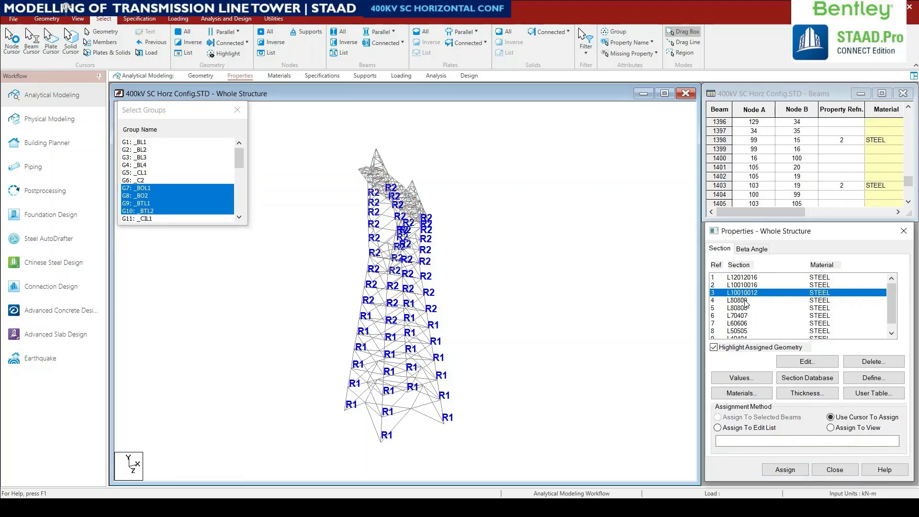
click(145, 213)
click(152, 213)
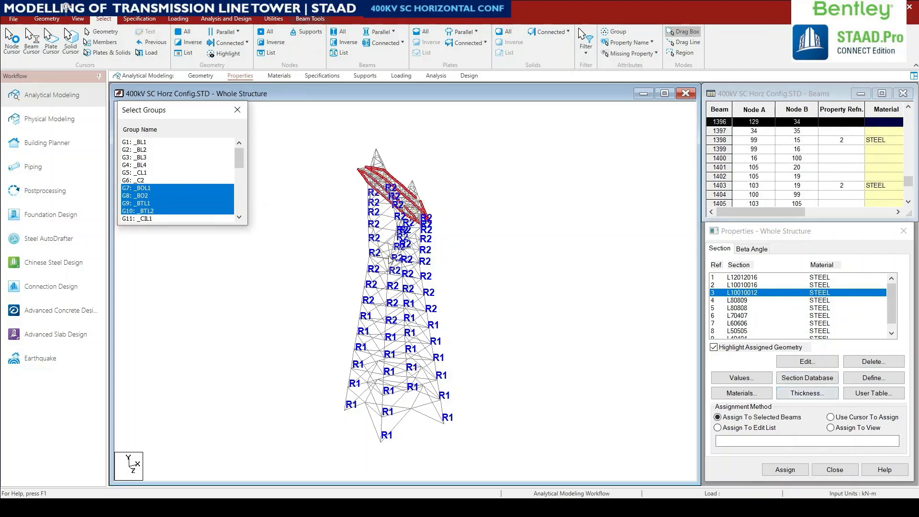
scroll(158, 197, down, 1)
click(142, 196)
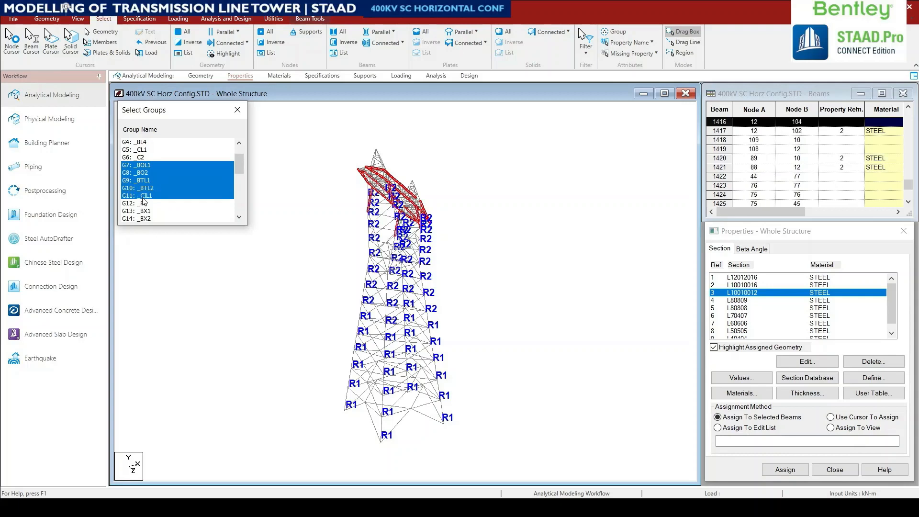
click(146, 204)
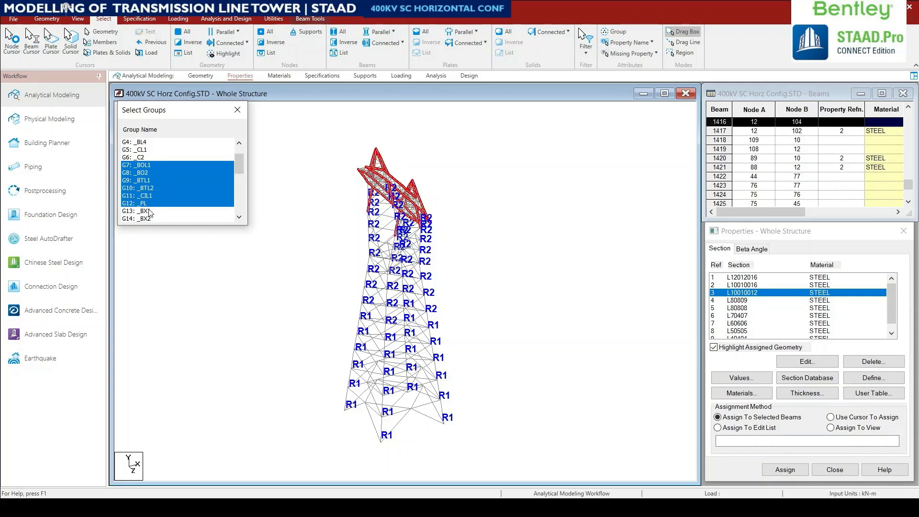
click(149, 203)
click(149, 196)
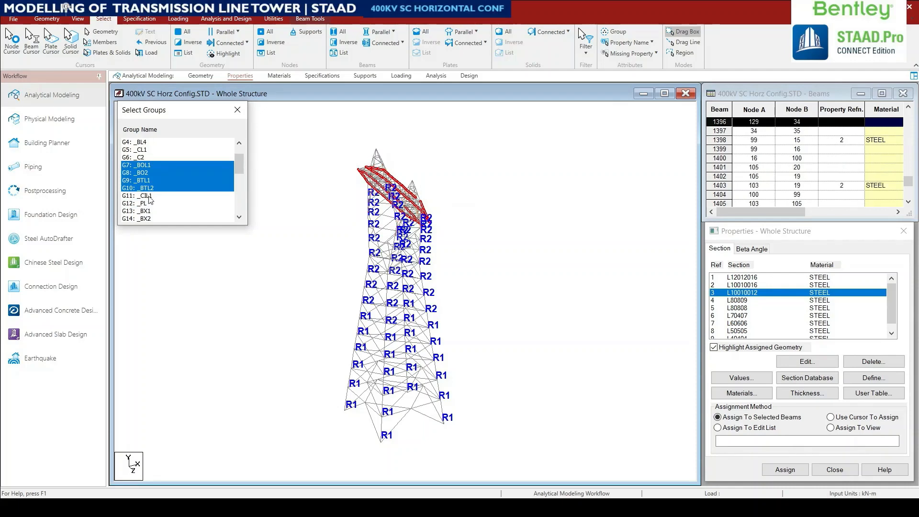
Assign section L10010012 to the selected members of groups BOL1, BO2, BTL1 and BTL2.
click(785, 470)
click(820, 388)
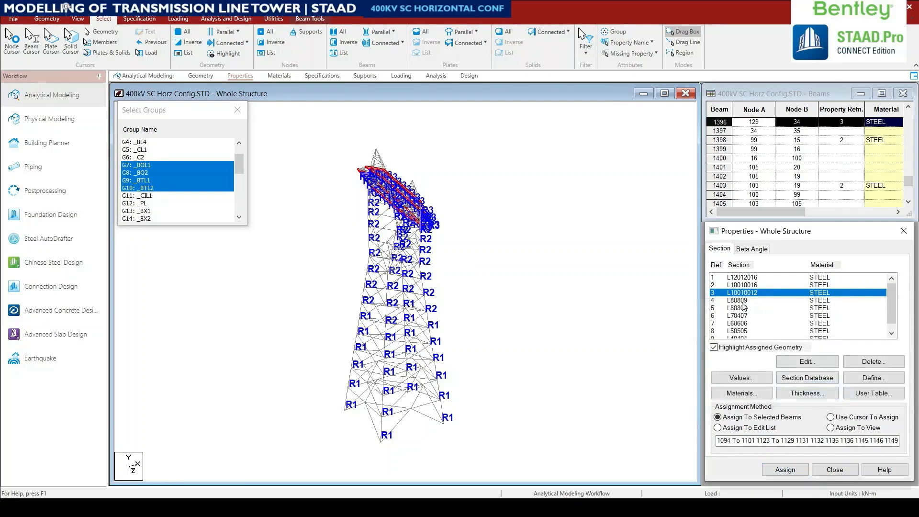
Select only groups CIL1 and PL and assign section L80809 to their members.
click(742, 301)
click(149, 197)
click(149, 188)
click(149, 182)
click(149, 173)
click(148, 165)
click(149, 204)
click(149, 212)
click(152, 211)
click(785, 470)
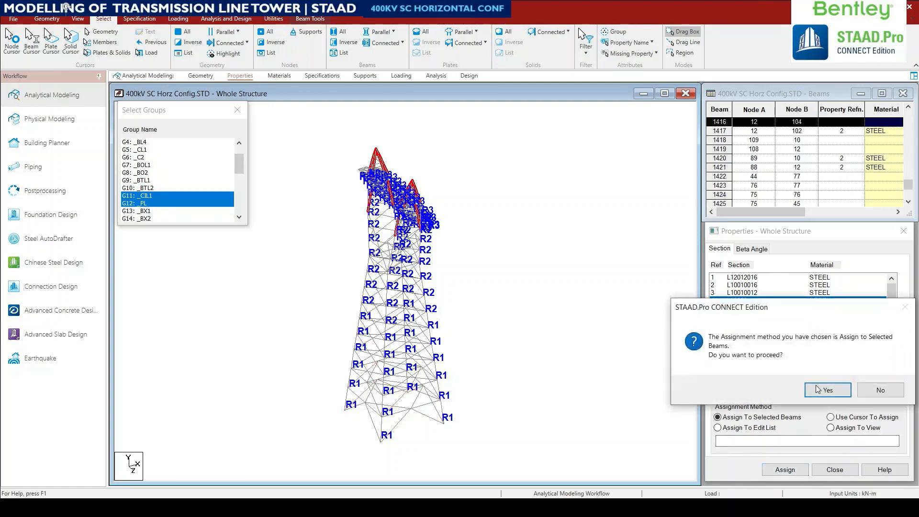
click(823, 390)
Clear groups CIL1 and PL from the group selection.
drag(238, 163, 239, 171)
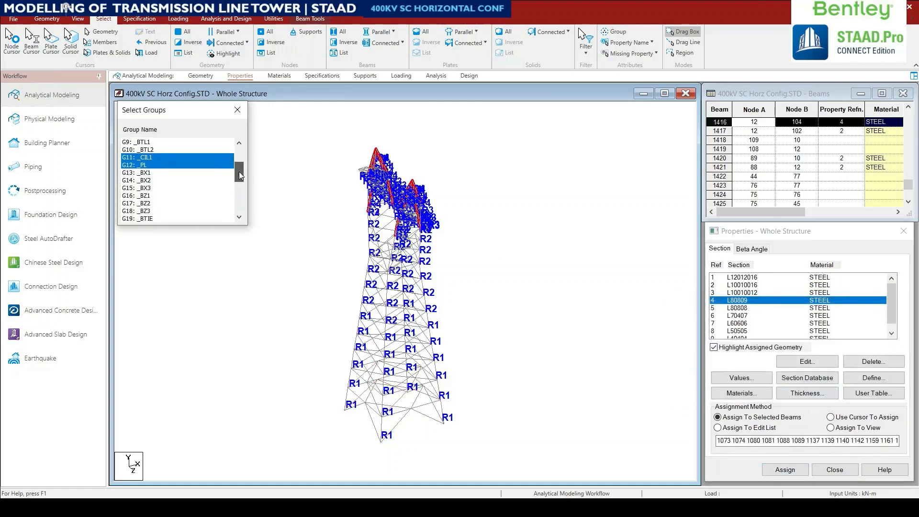
click(152, 158)
click(148, 165)
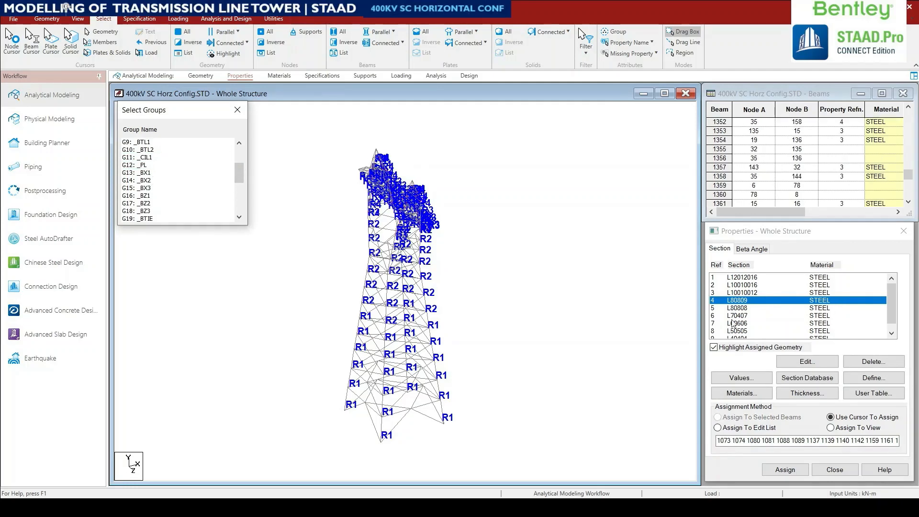
Delete the L70407 section from the section properties.
click(761, 317)
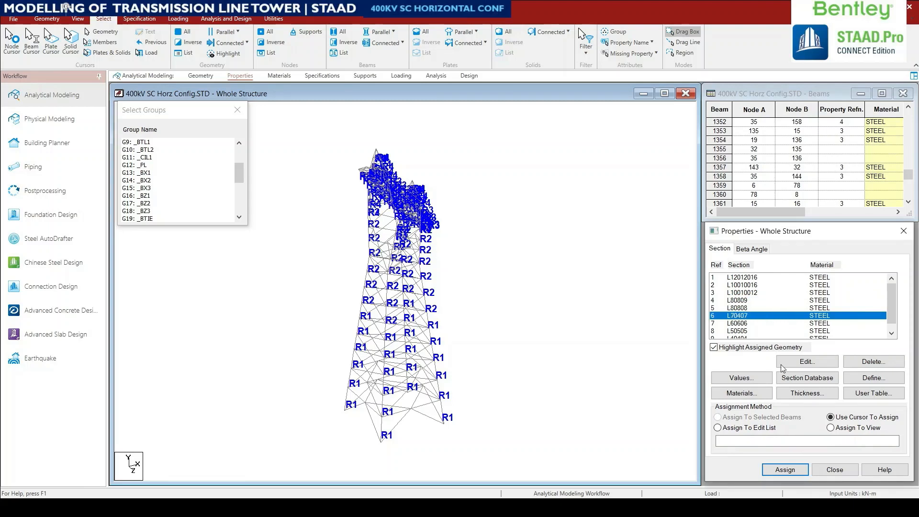
click(873, 364)
click(820, 397)
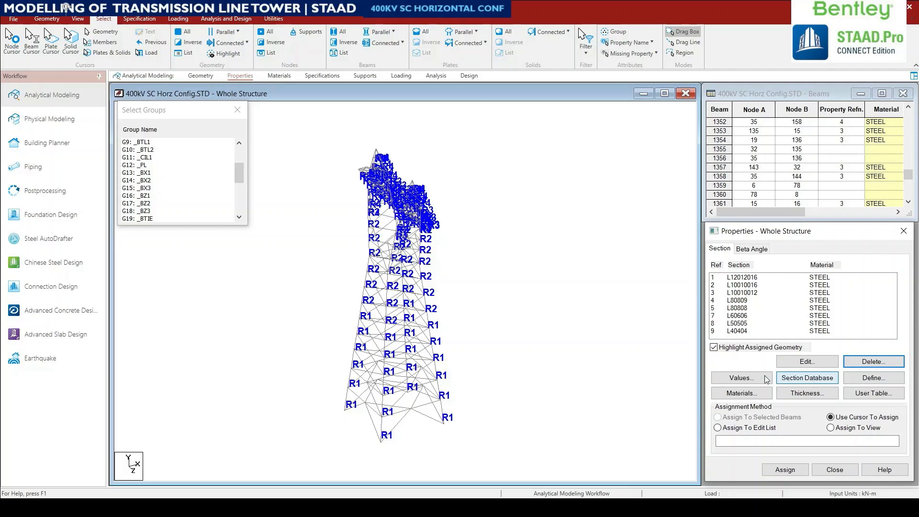
Look through the American angle sizes in the steel section database up to the L808 sizes, adding none.
click(804, 379)
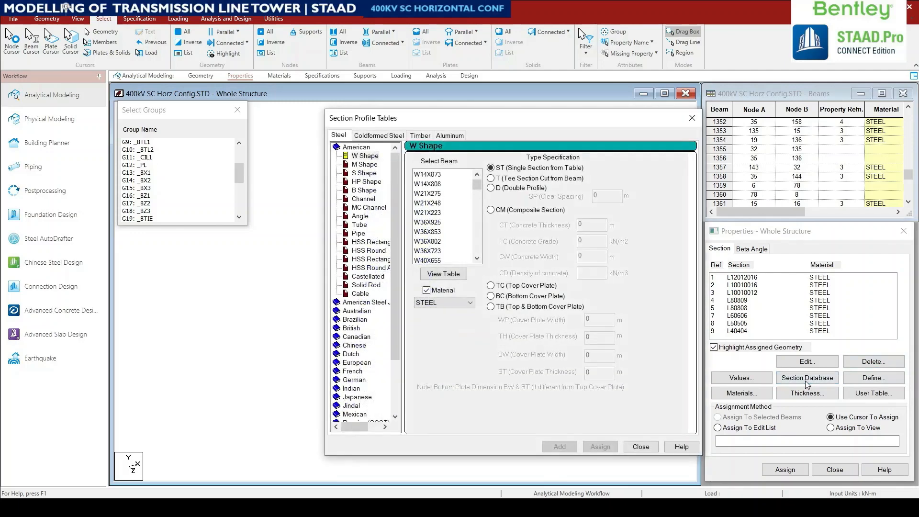
click(356, 218)
scroll(438, 249, down, 5)
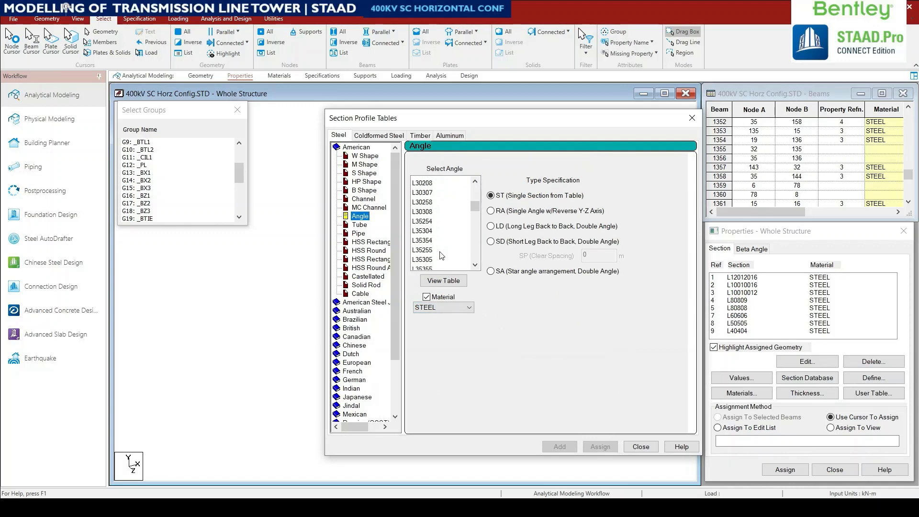
scroll(442, 256, down, 10)
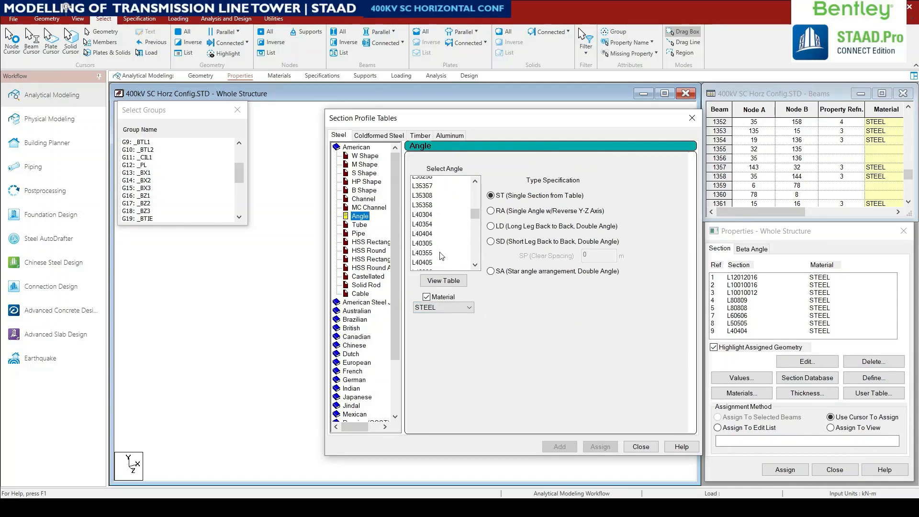
scroll(443, 259, down, 6)
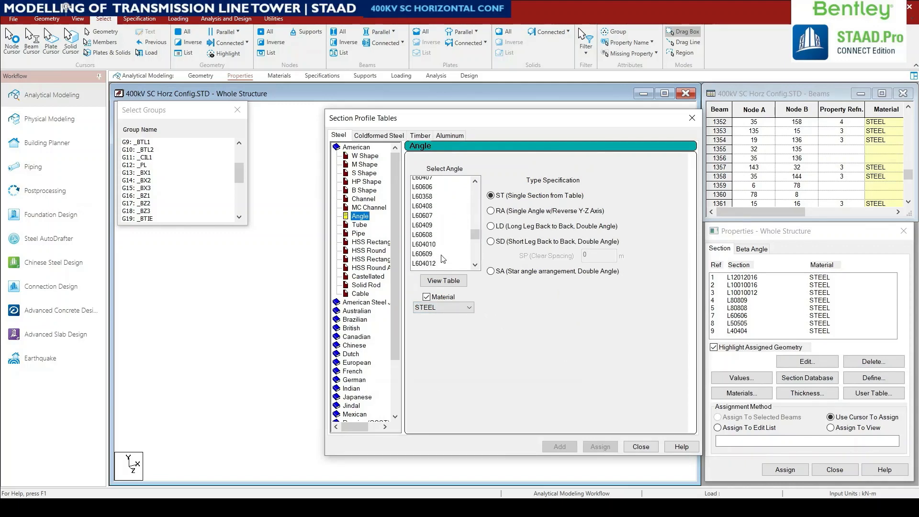
scroll(441, 257, down, 2)
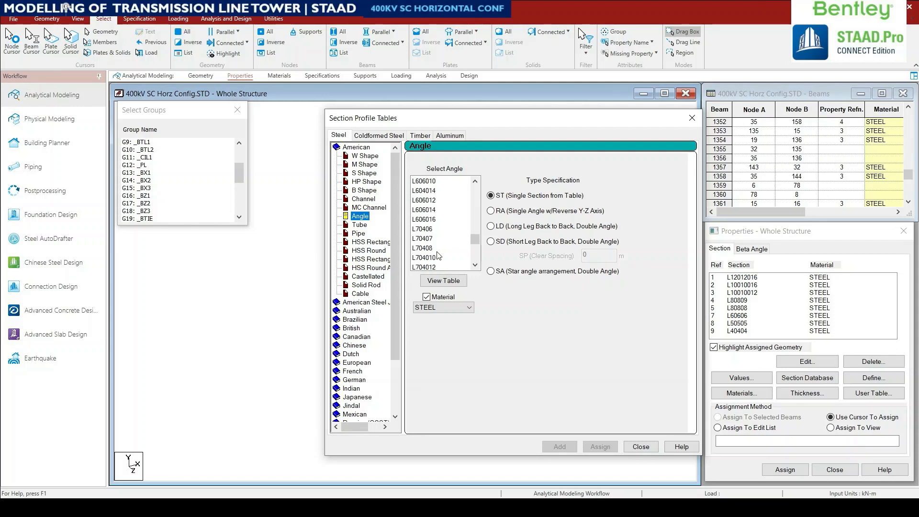
scroll(433, 247, down, 2)
scroll(431, 250, down, 2)
scroll(438, 262, up, 1)
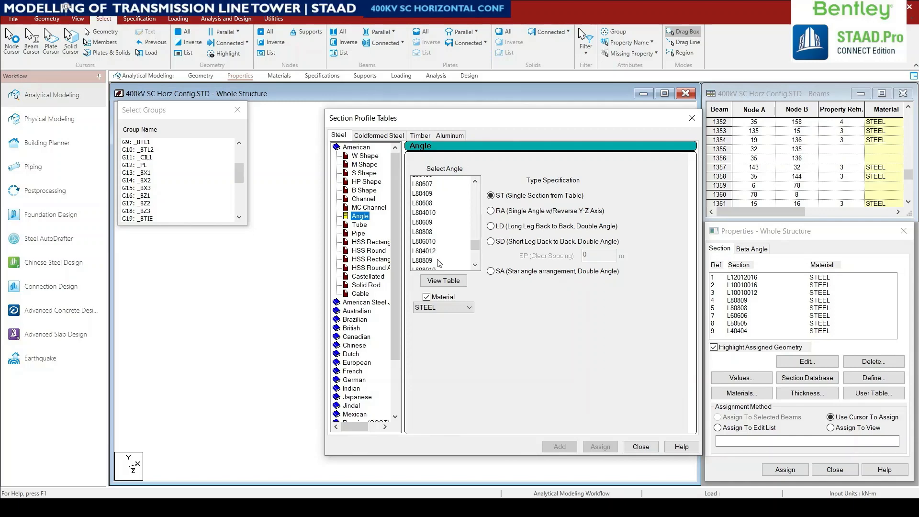
click(691, 119)
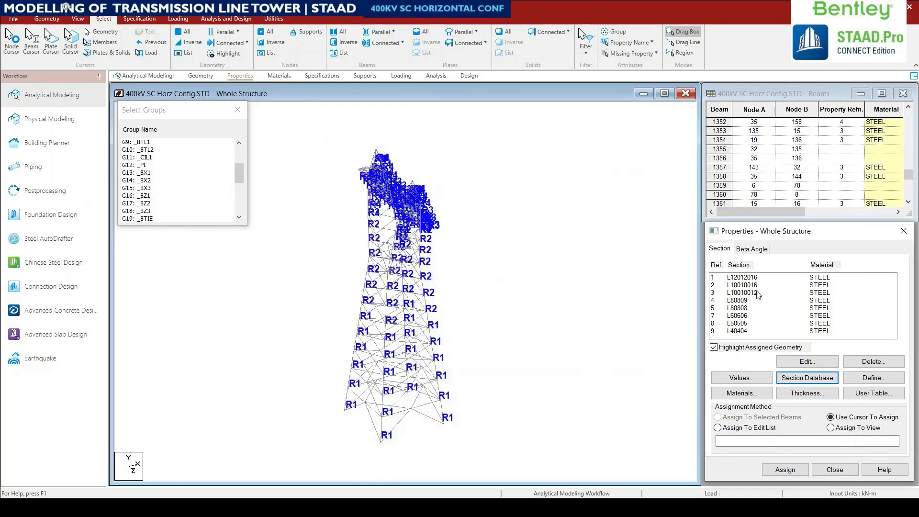
Choose section L80808 and select groups BX1, BX2, BX3, BZ1, BZ2 and BZ3.
click(742, 308)
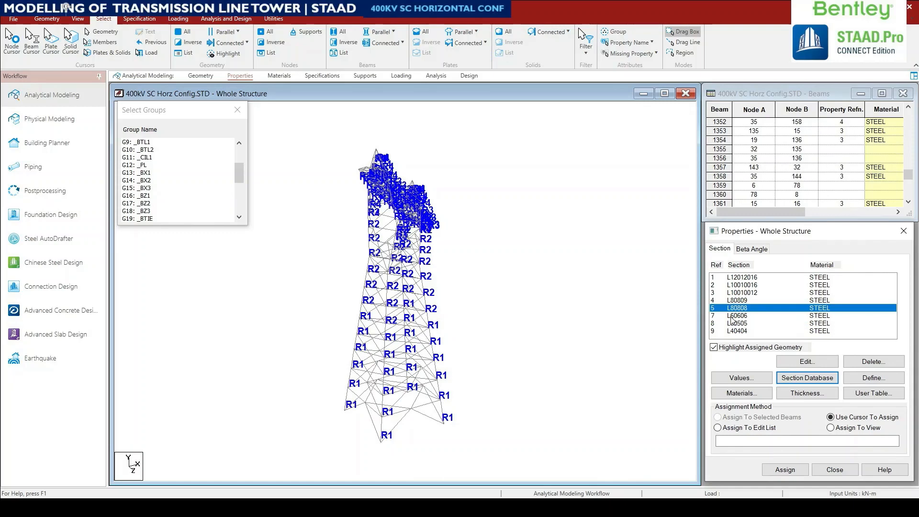
click(802, 316)
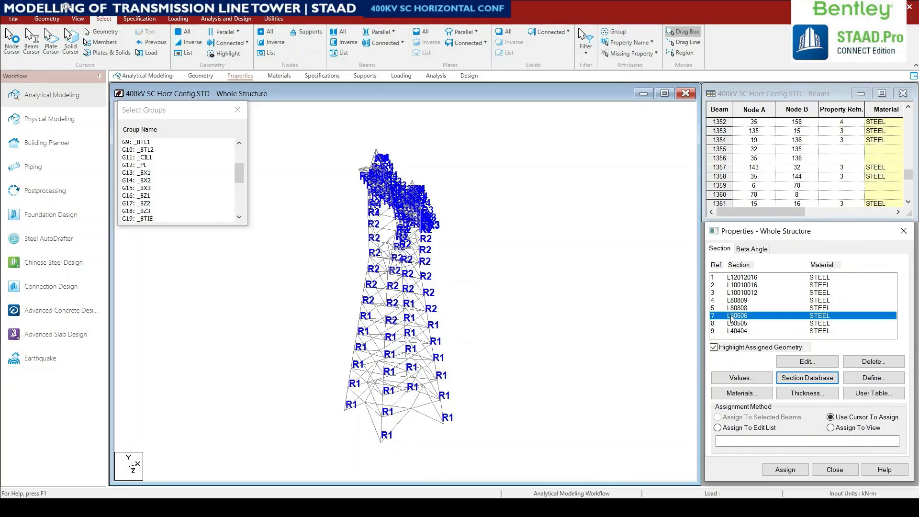
click(143, 173)
shift+click(144, 180)
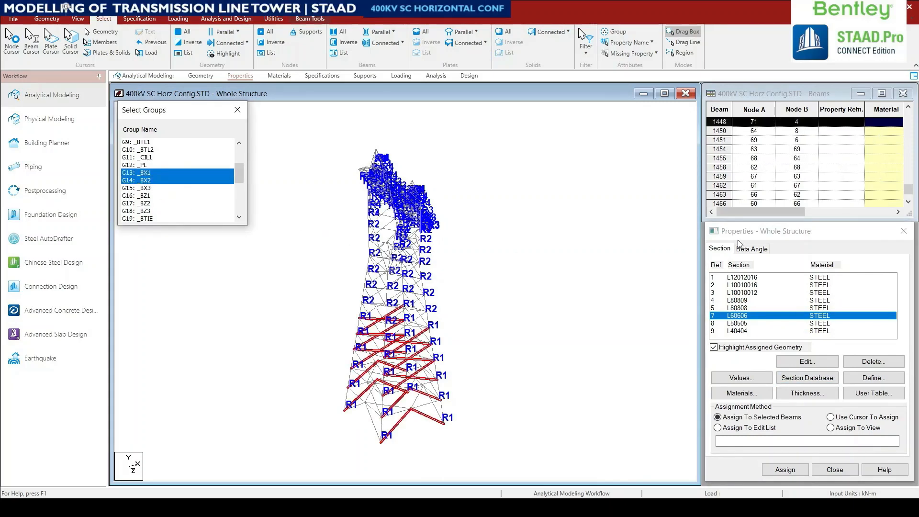
click(737, 308)
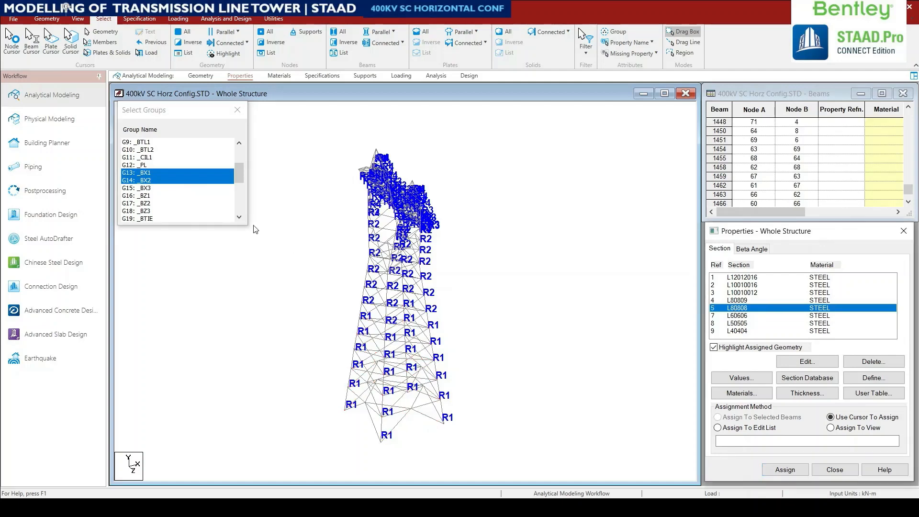
shift+click(142, 194)
shift+click(144, 206)
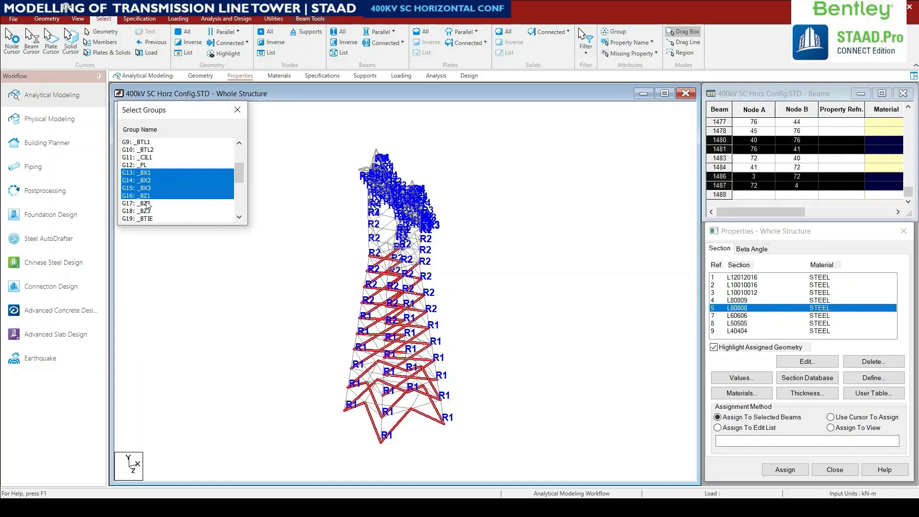
shift+click(150, 211)
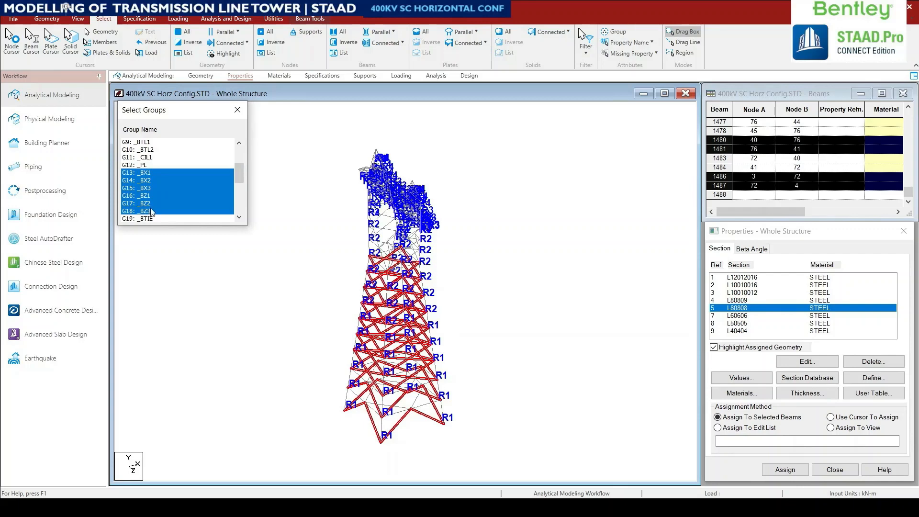
Add groups BTIE, HIPBR, CX1, CX2, CZ1, CZ2, CIL2 and CIL3 to the selection and assign section L80808 to all selected beams.
scroll(152, 205, down, 2)
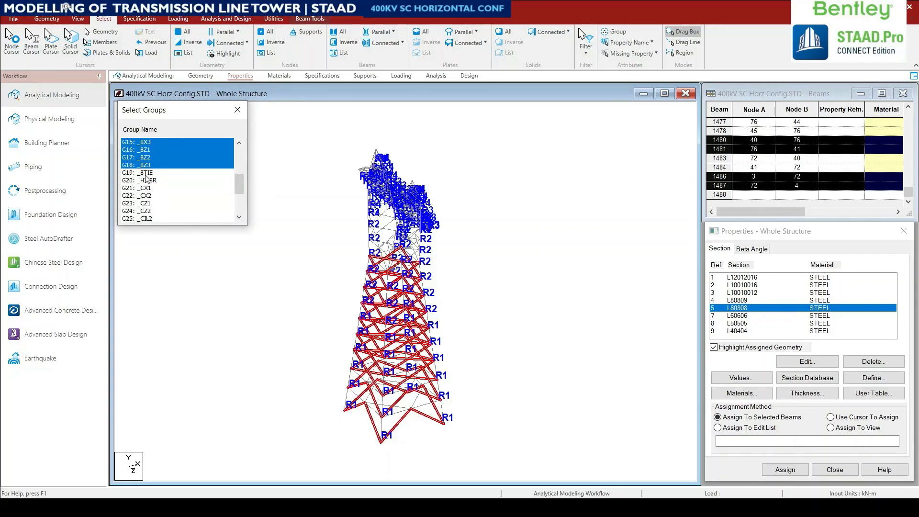
ctrl+click(144, 175)
ctrl+click(144, 180)
ctrl+click(146, 188)
ctrl+click(147, 196)
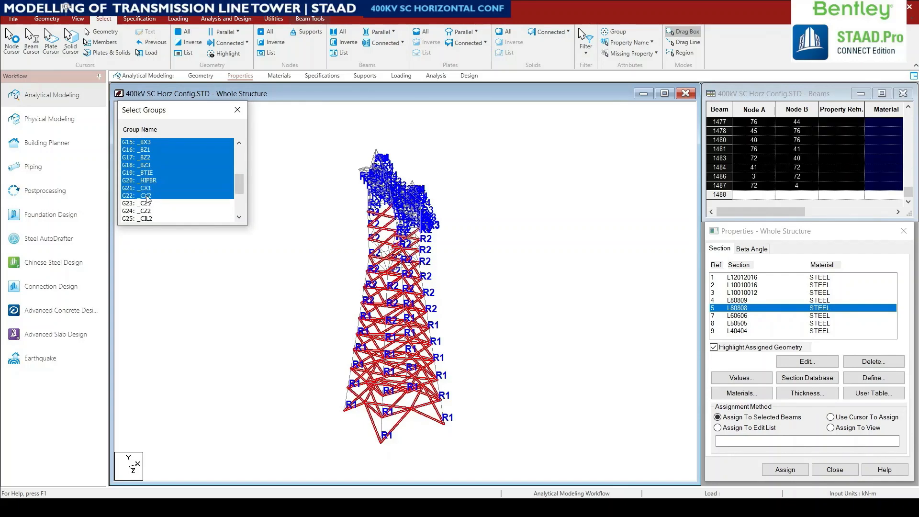
ctrl+click(145, 203)
ctrl+click(144, 211)
ctrl+click(145, 217)
scroll(162, 200, down, 2)
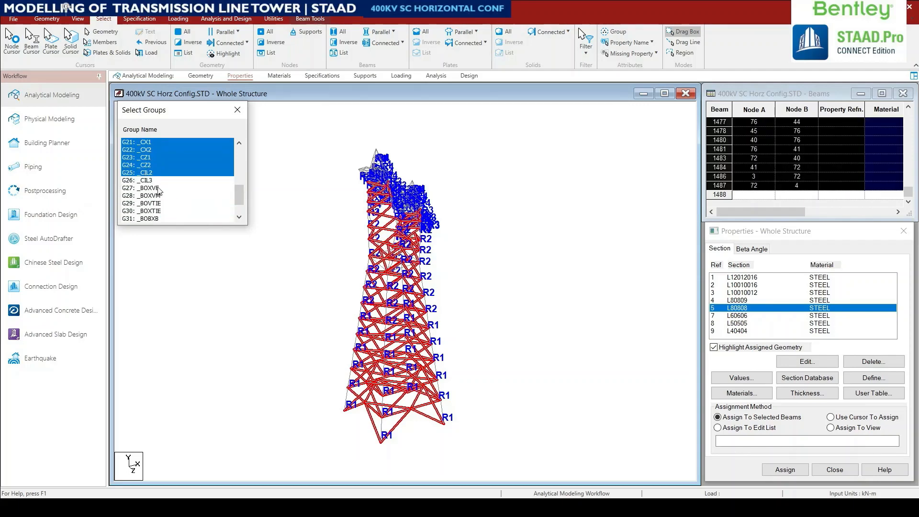
ctrl+click(148, 180)
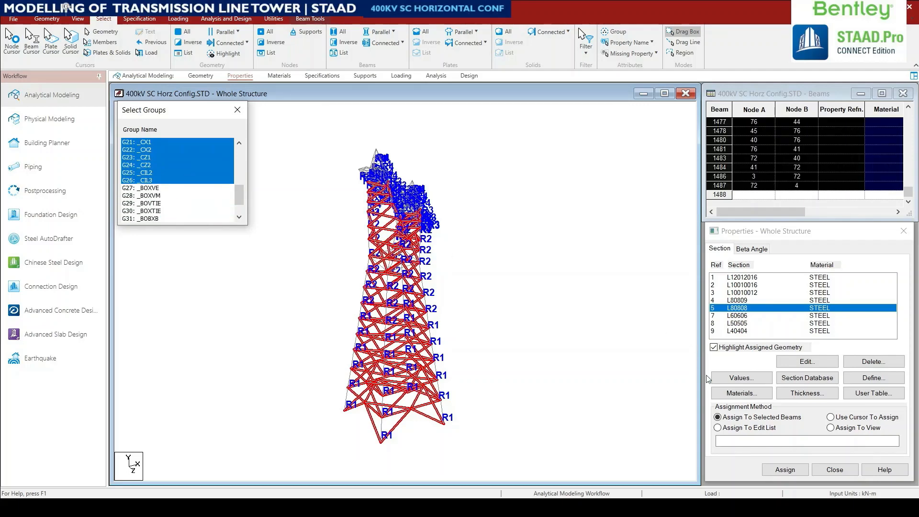
click(784, 469)
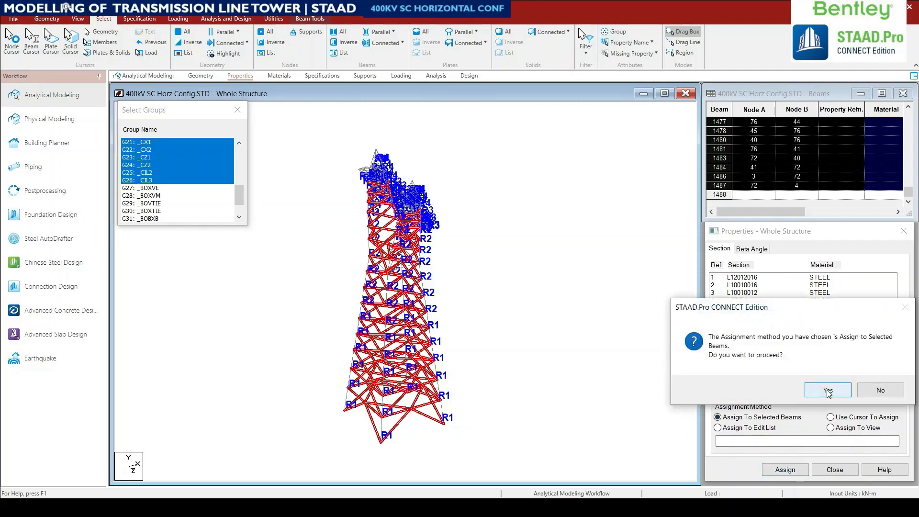
click(829, 394)
Choose section L60606, select group BOXVE and clear groups BX1 through CIL3 from the selection.
click(740, 316)
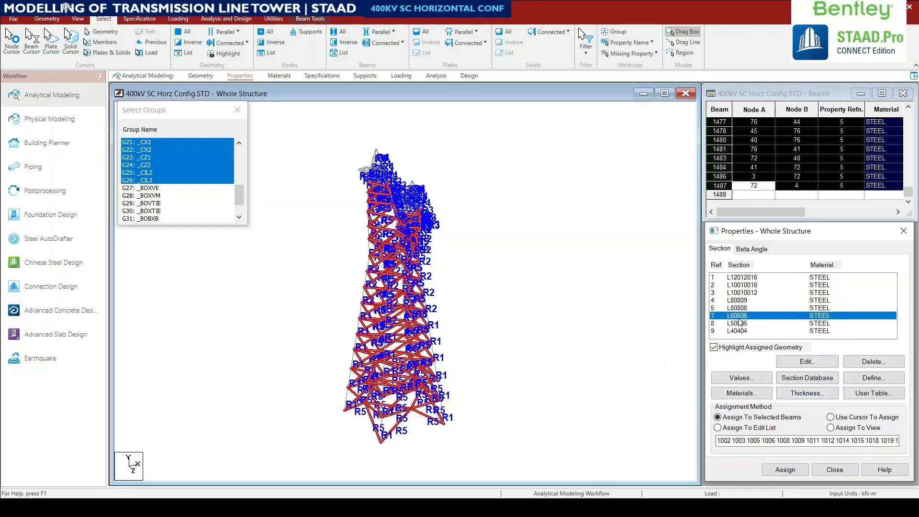
ctrl+click(146, 188)
ctrl+click(149, 180)
ctrl+click(151, 173)
ctrl+click(151, 158)
ctrl+click(149, 166)
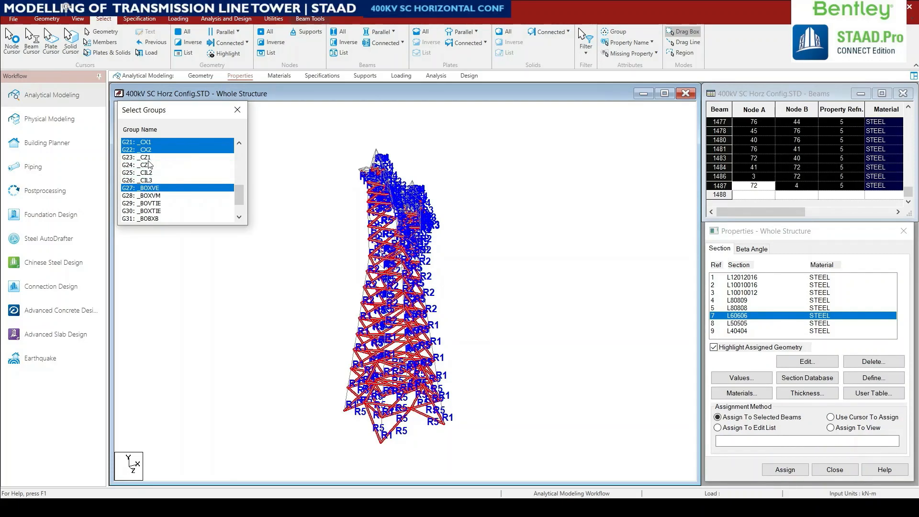
ctrl+click(151, 151)
ctrl+click(151, 142)
scroll(174, 177, up, 2)
ctrl+click(160, 180)
ctrl+click(157, 171)
ctrl+click(158, 165)
ctrl+click(158, 157)
ctrl+click(161, 149)
ctrl+click(163, 142)
scroll(171, 165, up, 1)
ctrl+click(168, 157)
ctrl+click(168, 150)
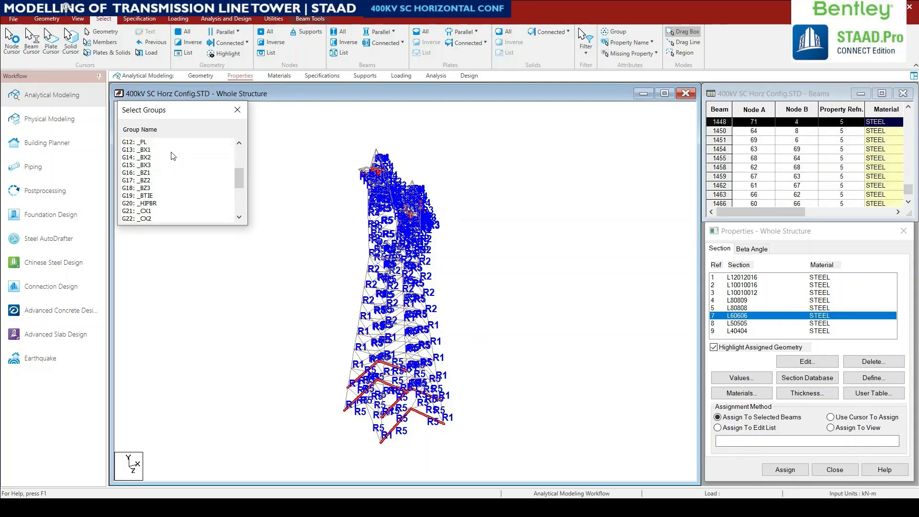
Add groups BOXVM, BOVTIE and BOXTIE to the group selection.
scroll(177, 181, down, 3)
scroll(175, 181, down, 1)
ctrl+click(158, 164)
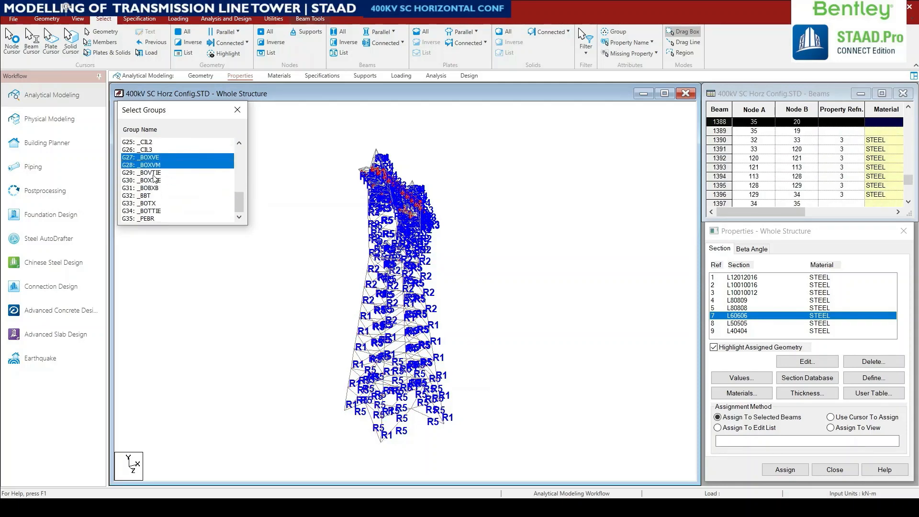
ctrl+click(152, 173)
ctrl+click(154, 180)
ctrl+click(156, 188)
ctrl+click(157, 195)
ctrl+click(151, 203)
ctrl+click(152, 212)
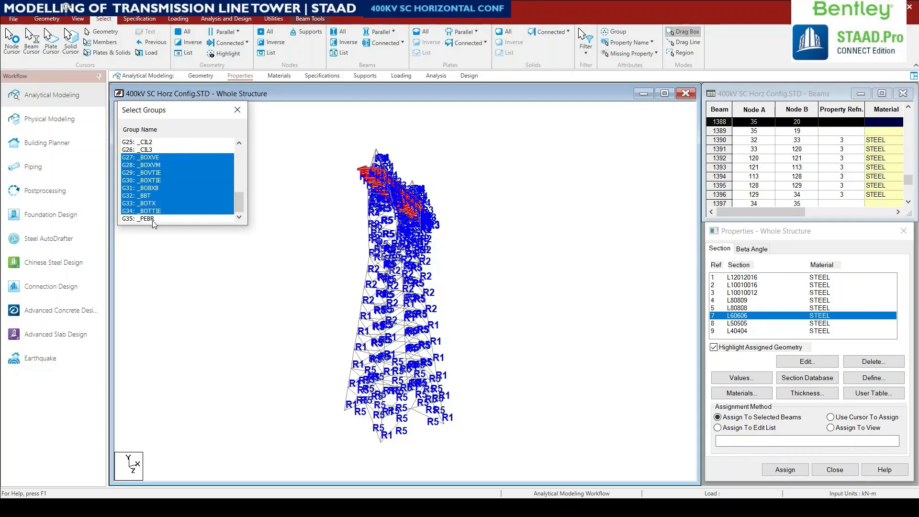
ctrl+click(151, 219)
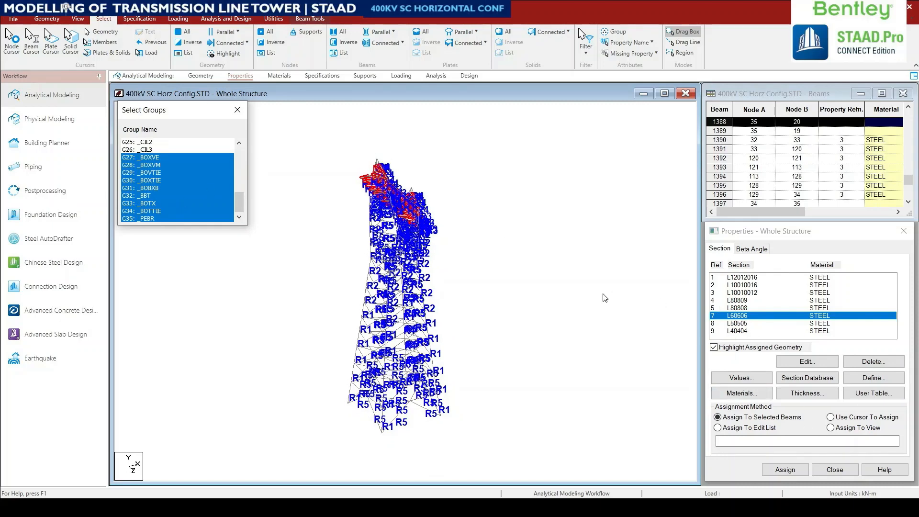
ctrl+click(148, 218)
ctrl+click(152, 211)
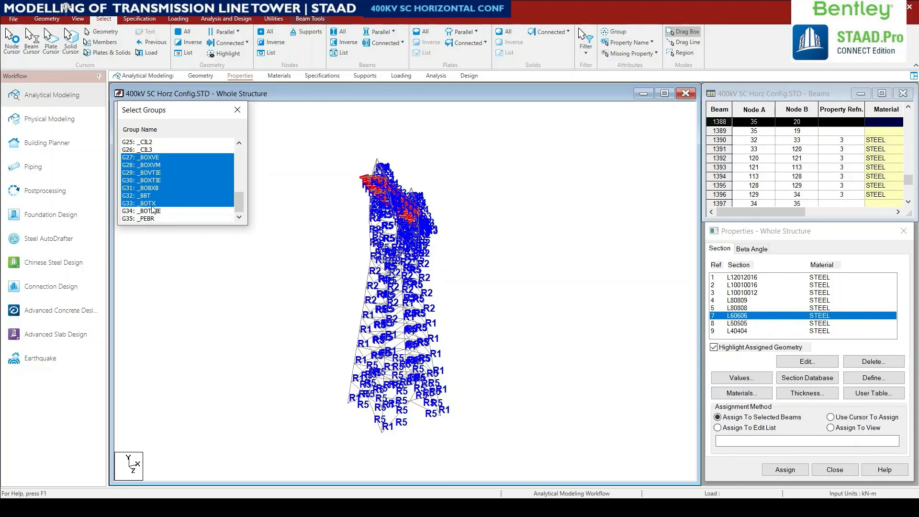
ctrl+click(152, 203)
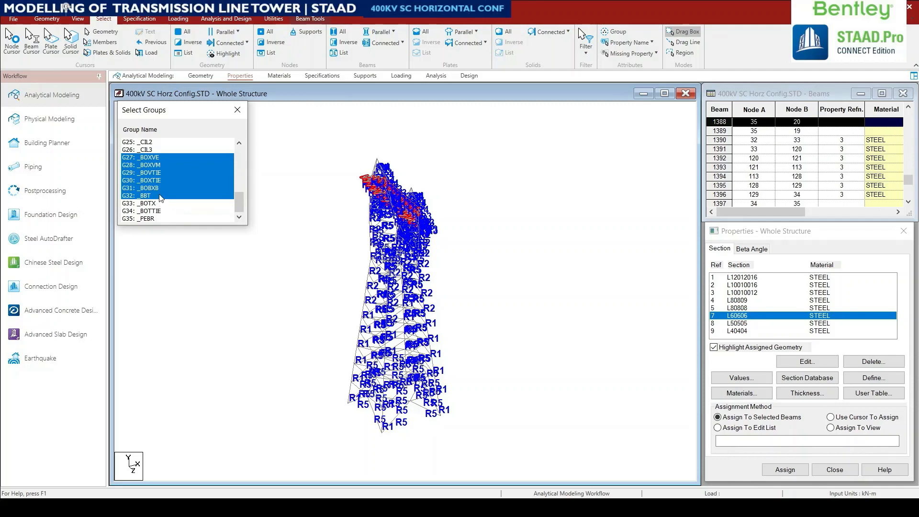
ctrl+click(161, 196)
ctrl+click(162, 188)
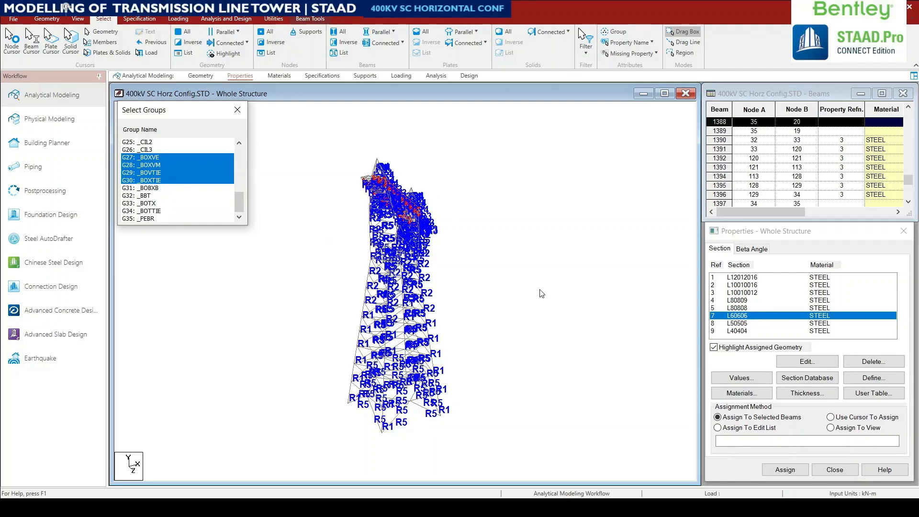
Assign section L60606 to the selected members of groups BOXVE, BOXVM, BOVTIE and BOXTIE.
click(786, 471)
click(822, 389)
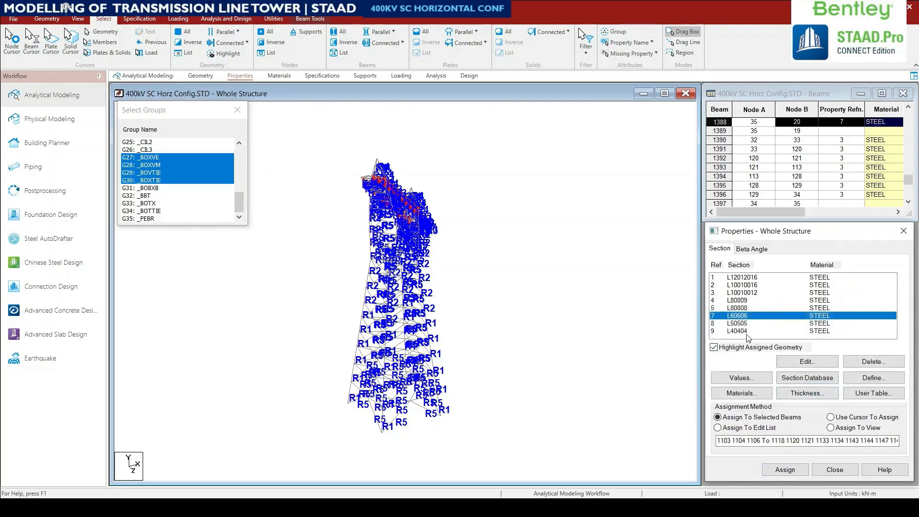
Choose section L50505 and clear groups BOXVE and BOXVM from the group selection.
click(748, 331)
click(747, 324)
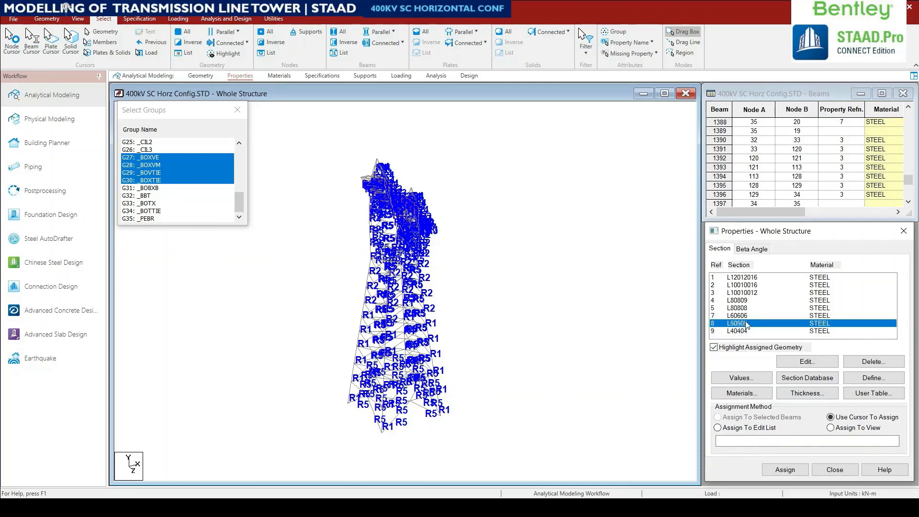
click(154, 152)
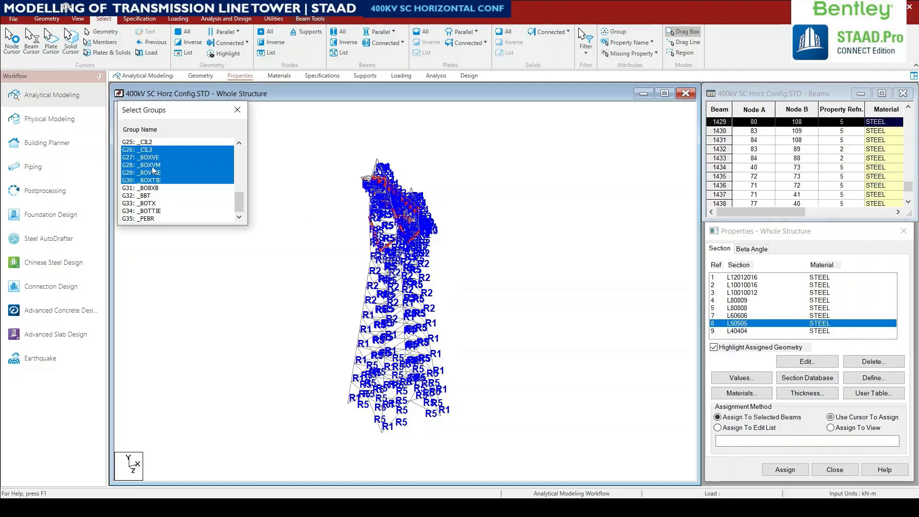
click(154, 167)
click(154, 158)
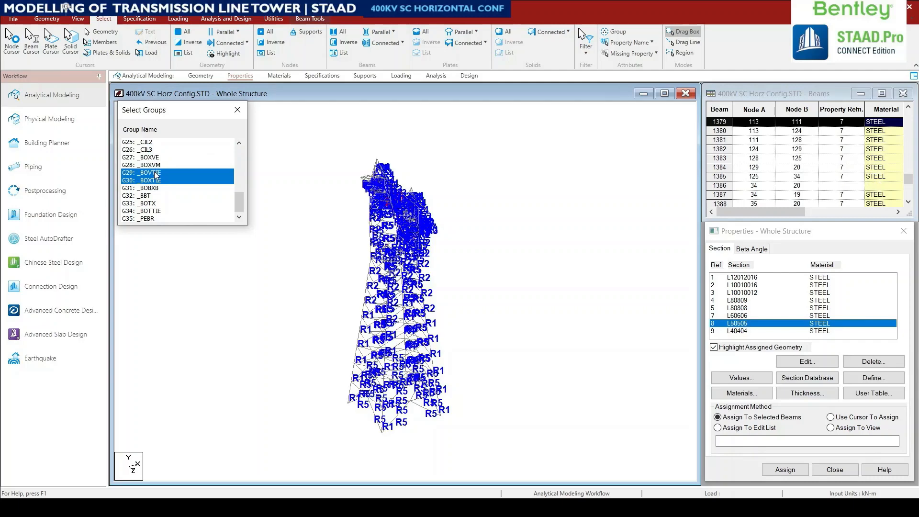
Replace the remaining group selection with BBT, BOTX, BOTTIE and PEBR and assign section L50505 to their members.
click(152, 188)
click(152, 196)
drag(152, 188, 209, 219)
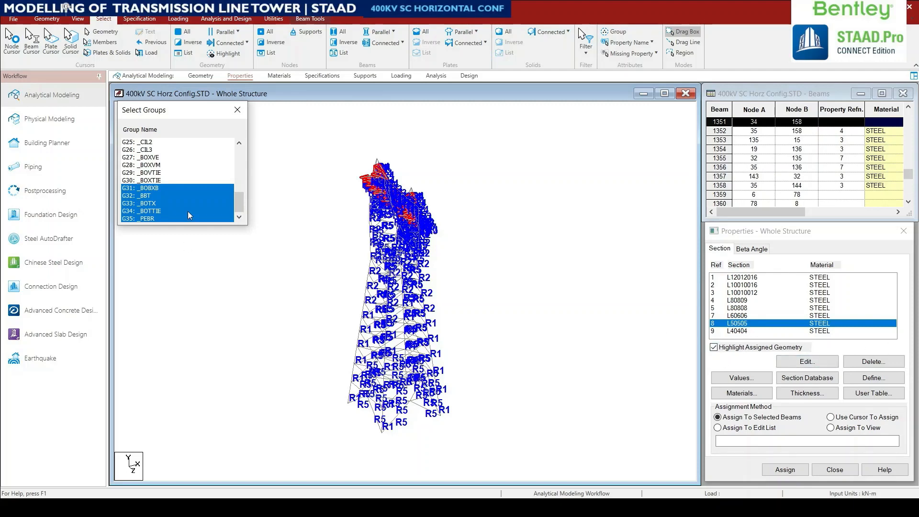
ctrl+click(151, 188)
click(785, 469)
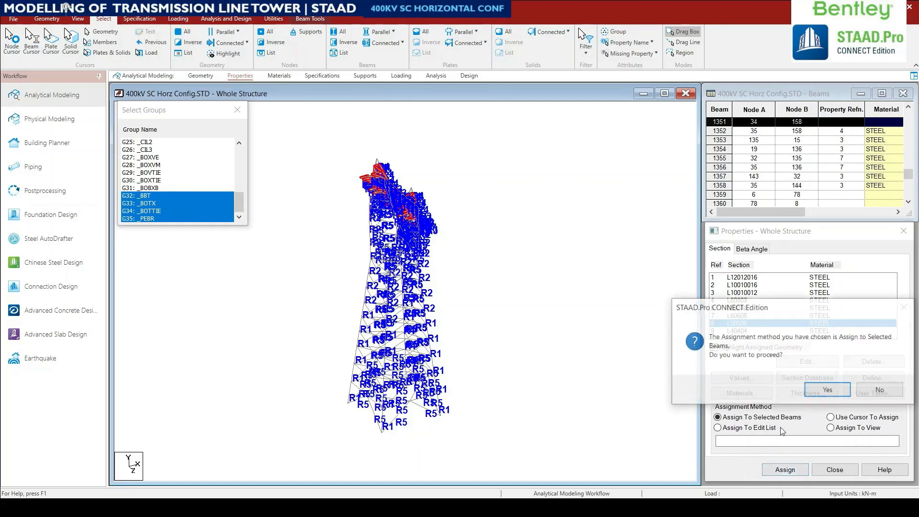
click(827, 389)
Clear groups BBT, BOTX, BOTTIE and PEBR from the selection and select only group BOBXB.
click(145, 196)
click(146, 203)
click(146, 211)
click(141, 219)
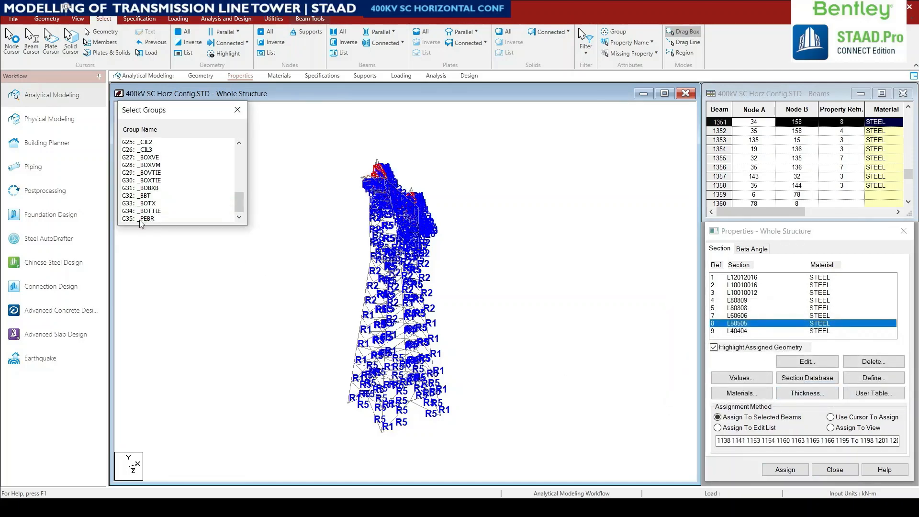
click(145, 196)
click(145, 196)
click(146, 188)
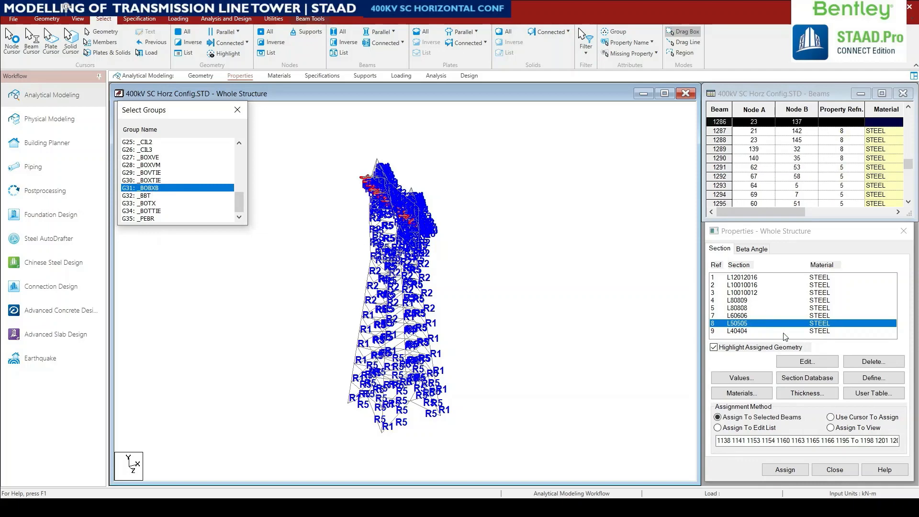
Choose section L80808, extend the group selection to BOXVE through BOBXB, and assign the section to the selected members.
click(736, 308)
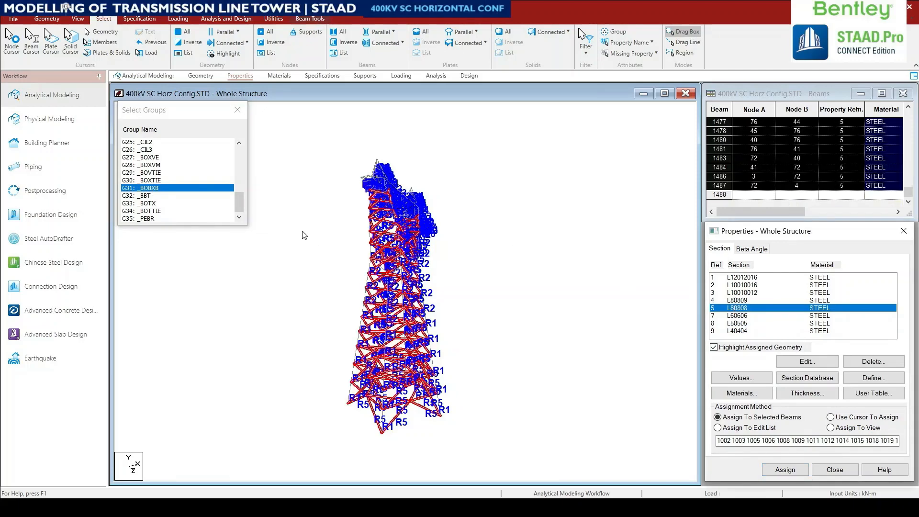
drag(154, 181, 160, 157)
click(784, 470)
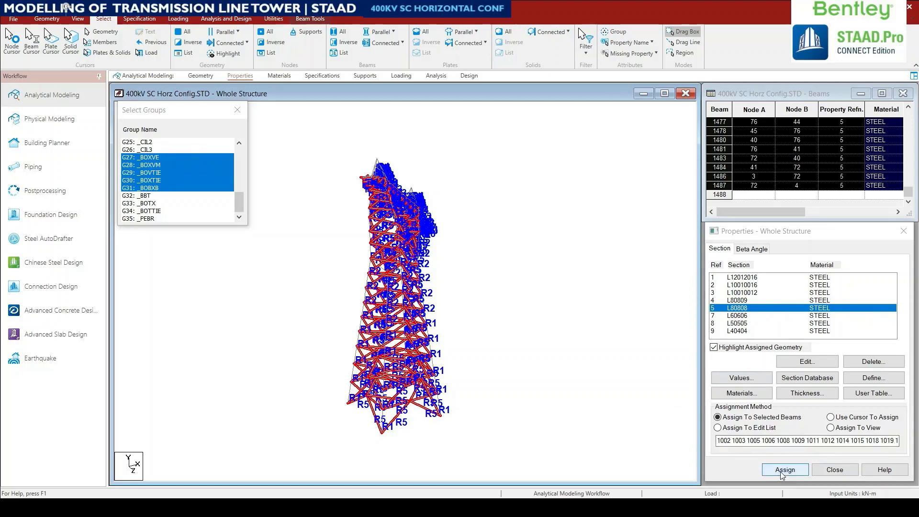
click(823, 389)
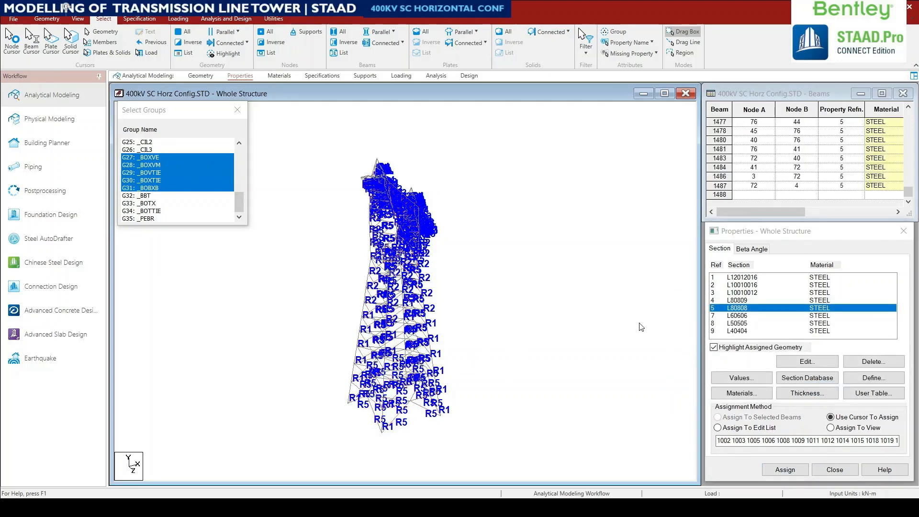
scroll(539, 261, up, 3)
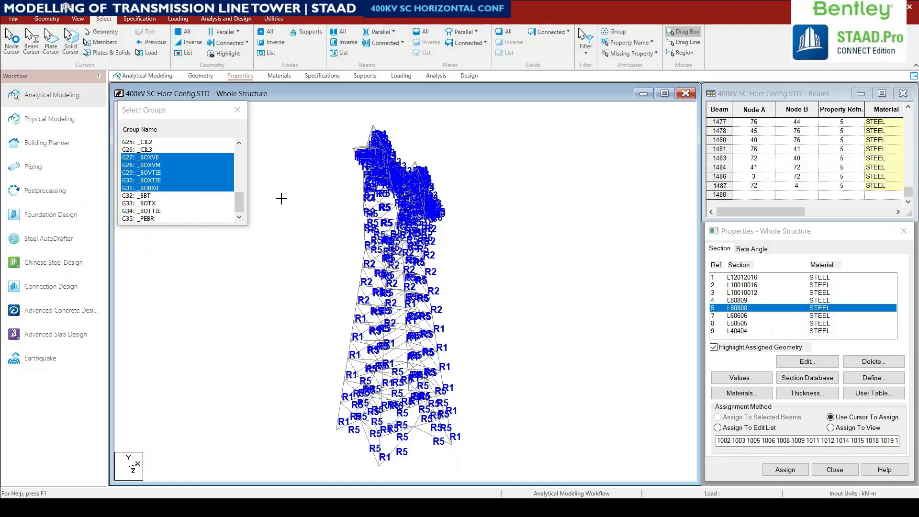
Open a 3D rendering of the whole structure.
click(78, 18)
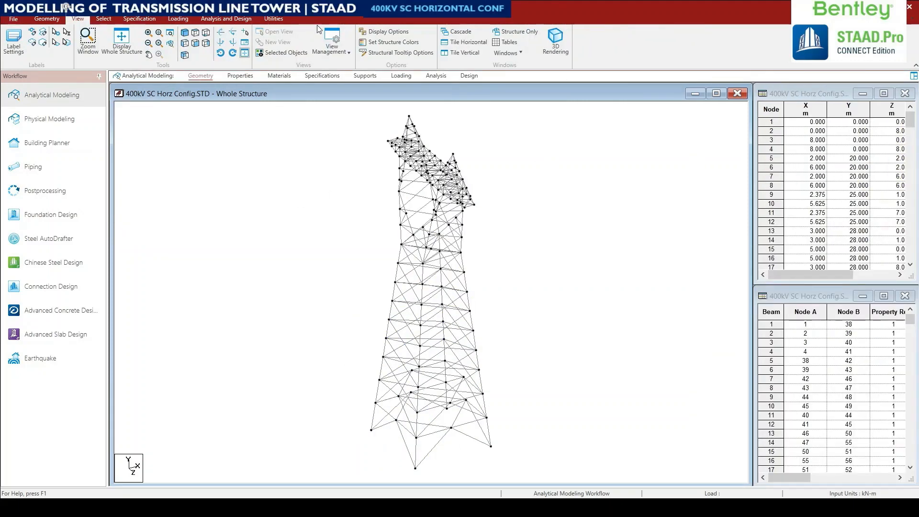
click(555, 48)
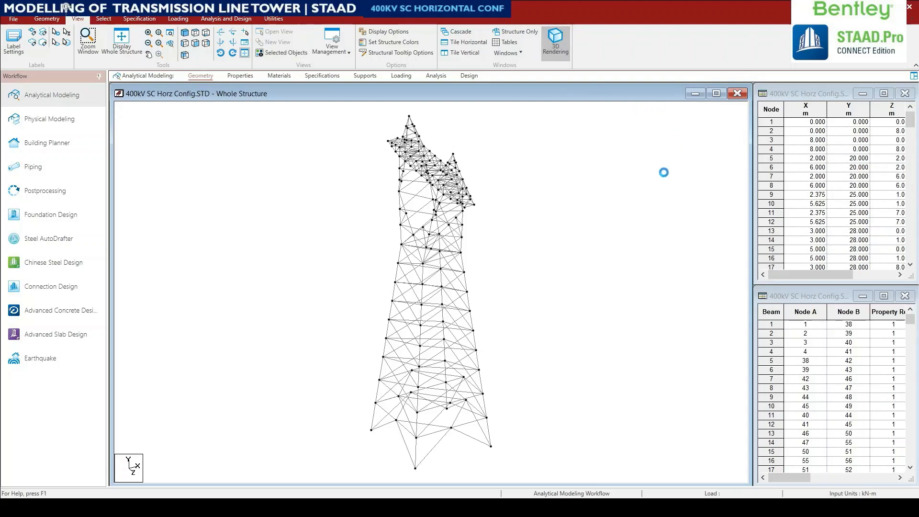
double_click(652, 202)
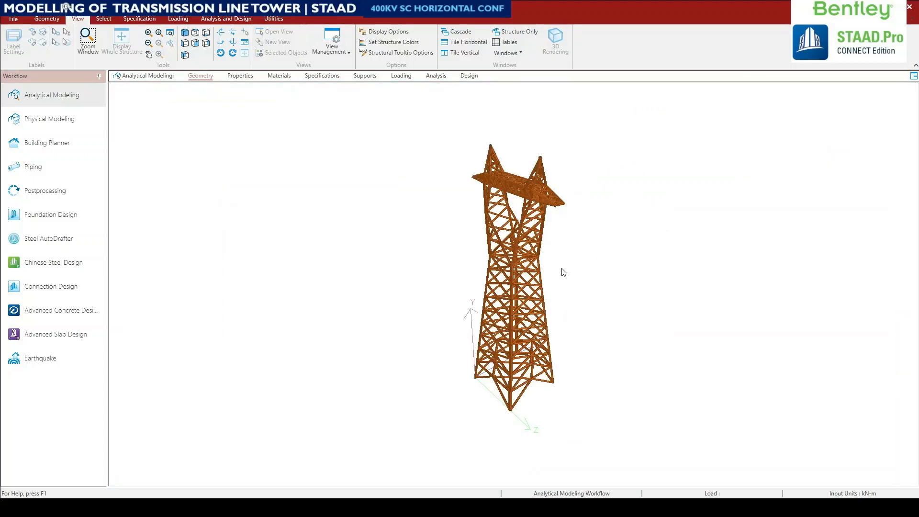
Examine the rendered angle sections from the tower's peaks and crossarm down to the base.
scroll(555, 231, up, 7)
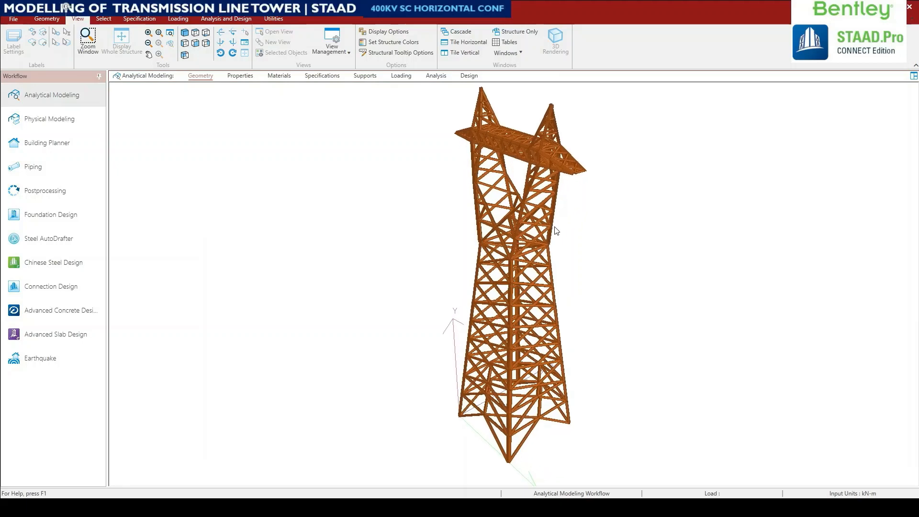
middle_drag(532, 246, 480, 304)
scroll(480, 303, up, 4)
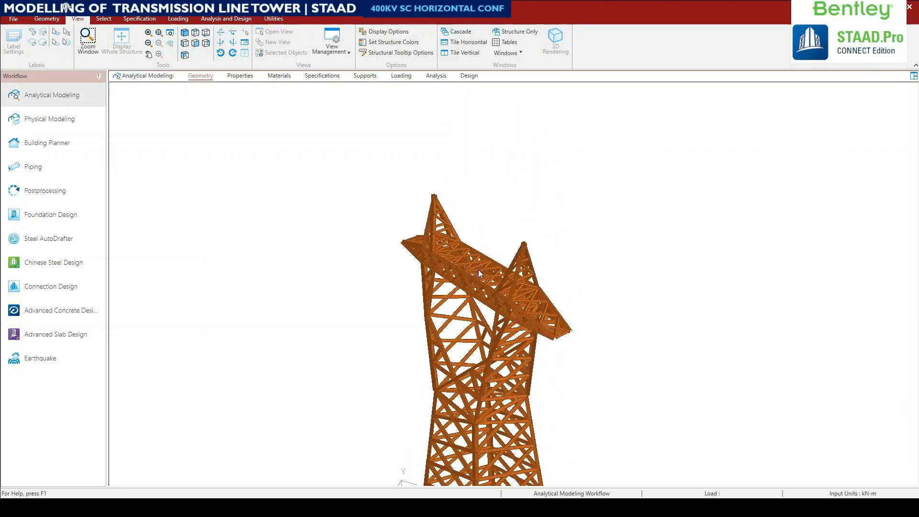
scroll(481, 307, up, 3)
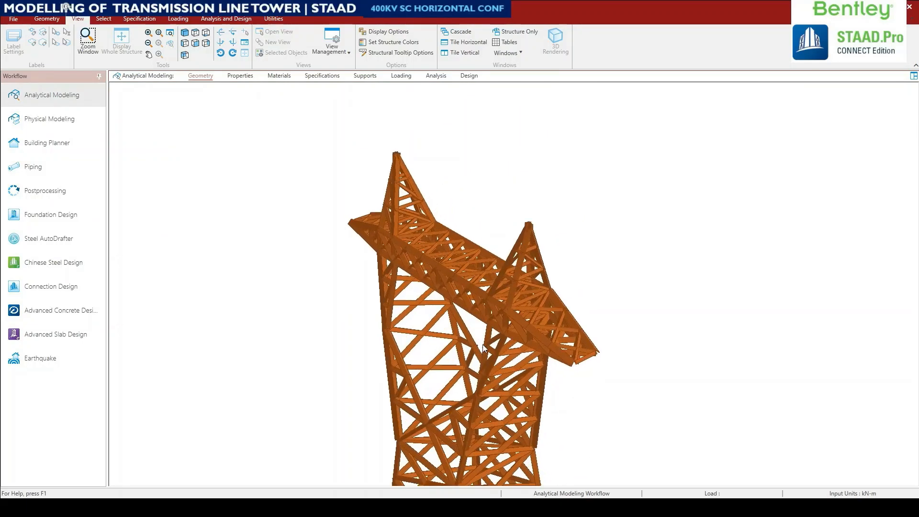
middle_drag(461, 359, 434, 219)
middle_drag(442, 378, 444, 300)
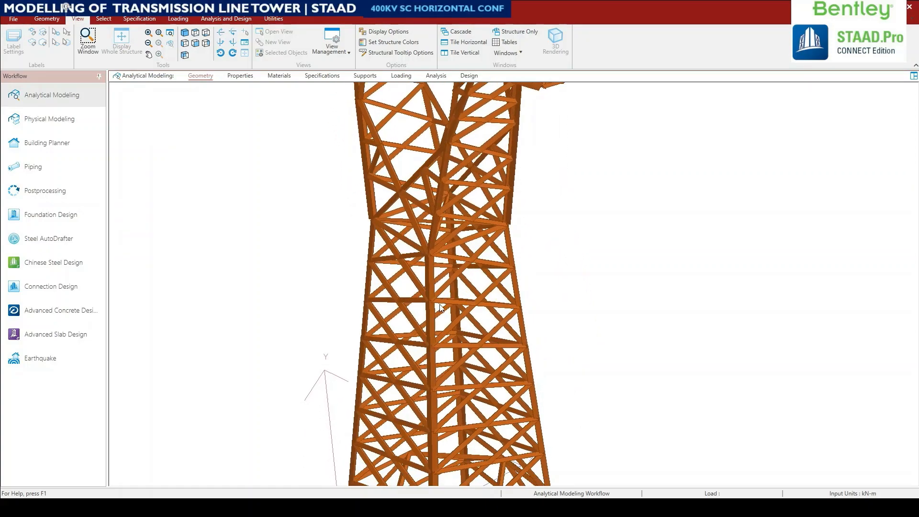
scroll(430, 361, down, 3)
scroll(429, 356, up, 2)
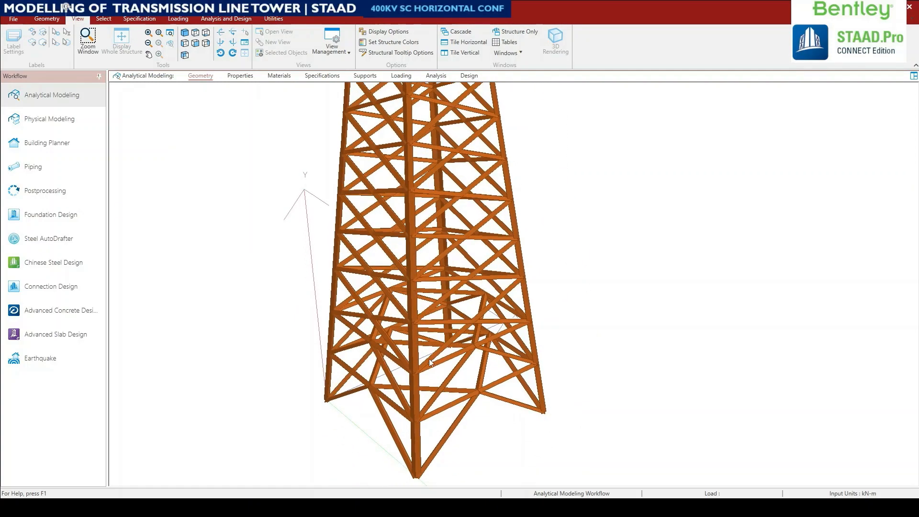
middle_drag(427, 379, 424, 426)
middle_drag(425, 193, 421, 429)
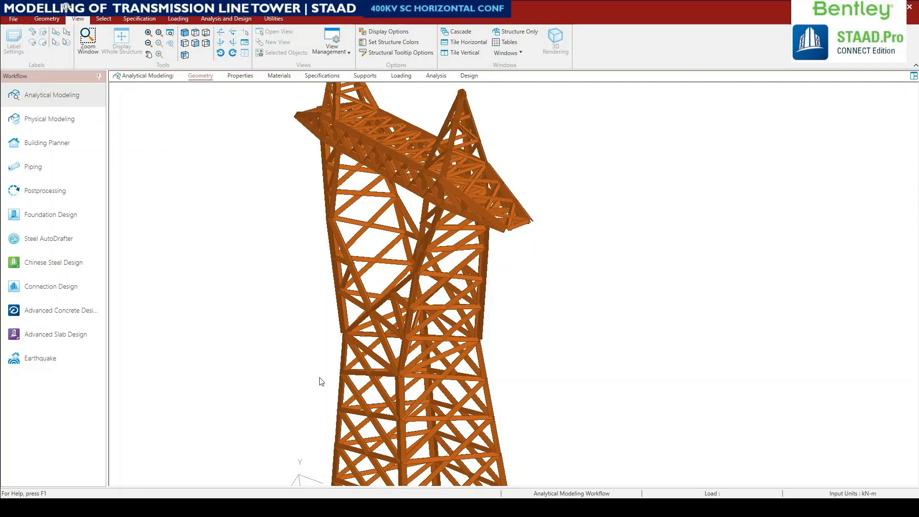
Examine how the rendered leg and bracing angles meet in the tower body and around the waist below the crossarm.
middle_drag(454, 471, 459, 339)
scroll(459, 339, down, 5)
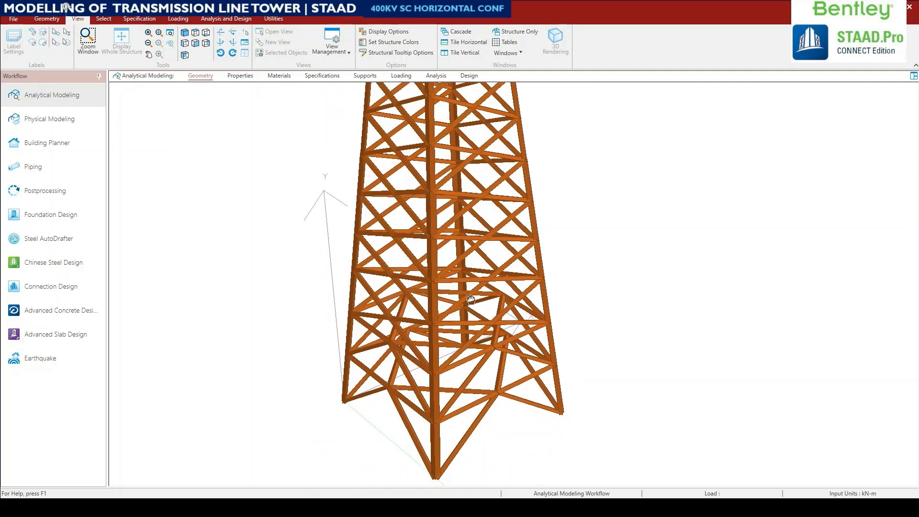
scroll(424, 435, up, 5)
middle_drag(424, 435, 420, 452)
scroll(396, 350, up, 2)
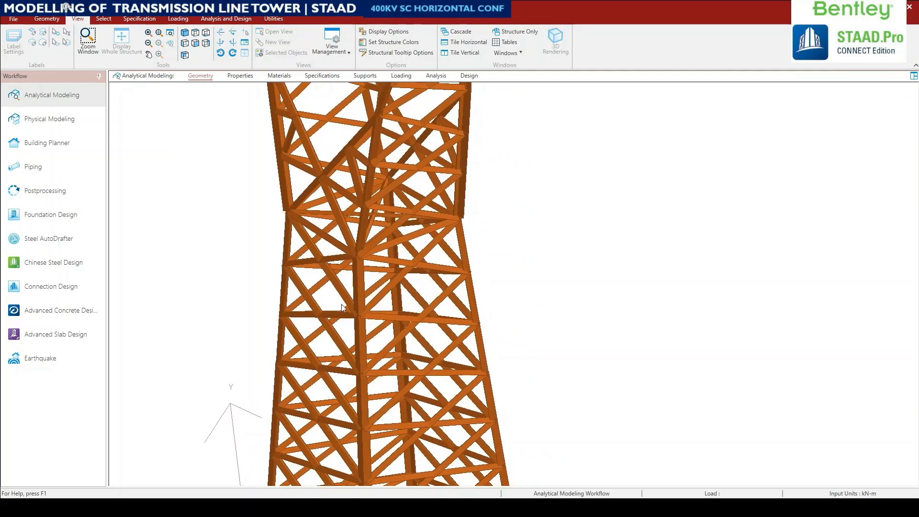
middle_drag(339, 309, 376, 373)
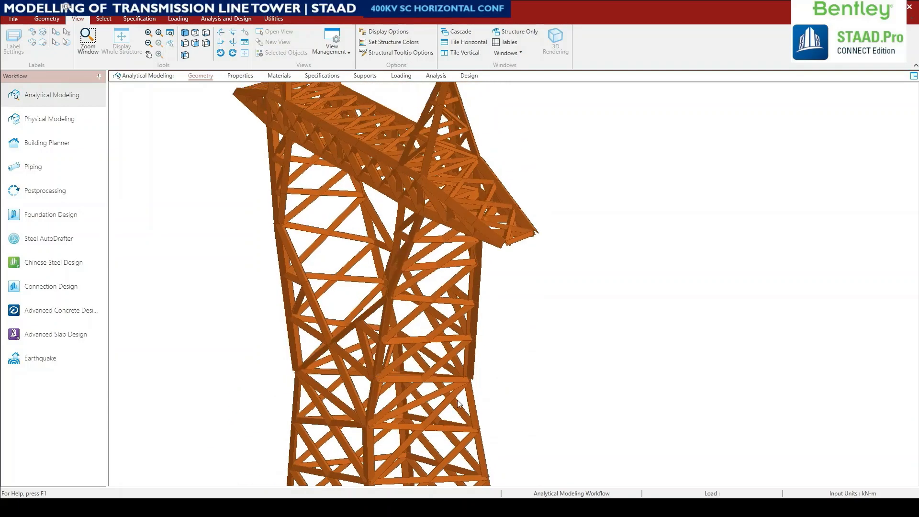
scroll(453, 407, up, 2)
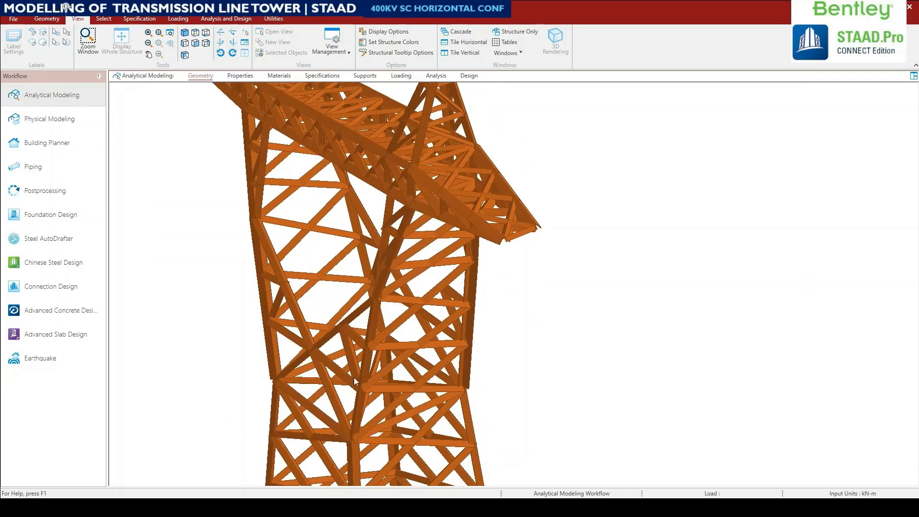
scroll(452, 334, up, 2)
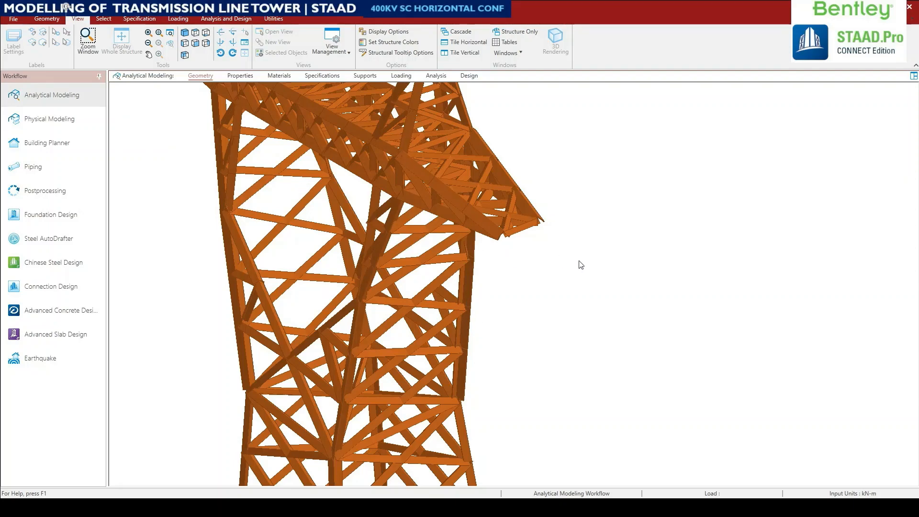
Return to the geometry model and maximize the whole-structure view around the upper part of the tower.
click(231, 77)
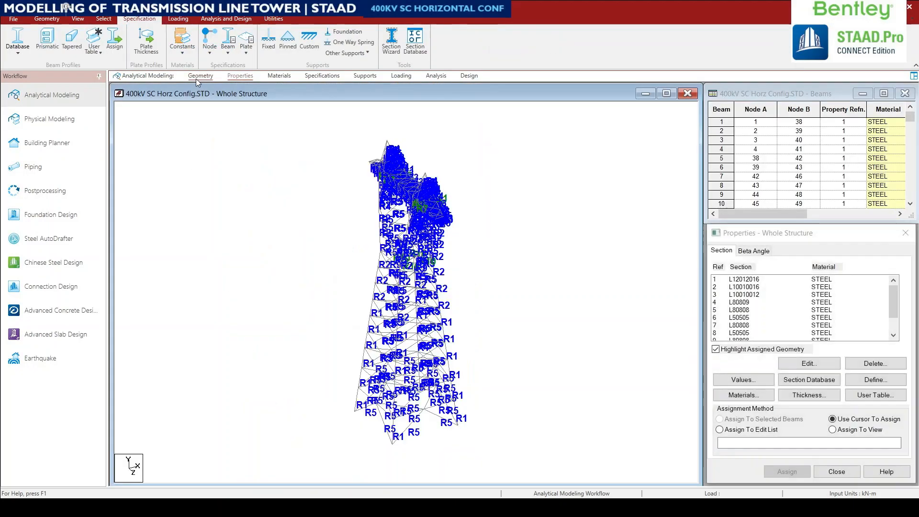
click(200, 77)
click(714, 94)
scroll(516, 216, up, 5)
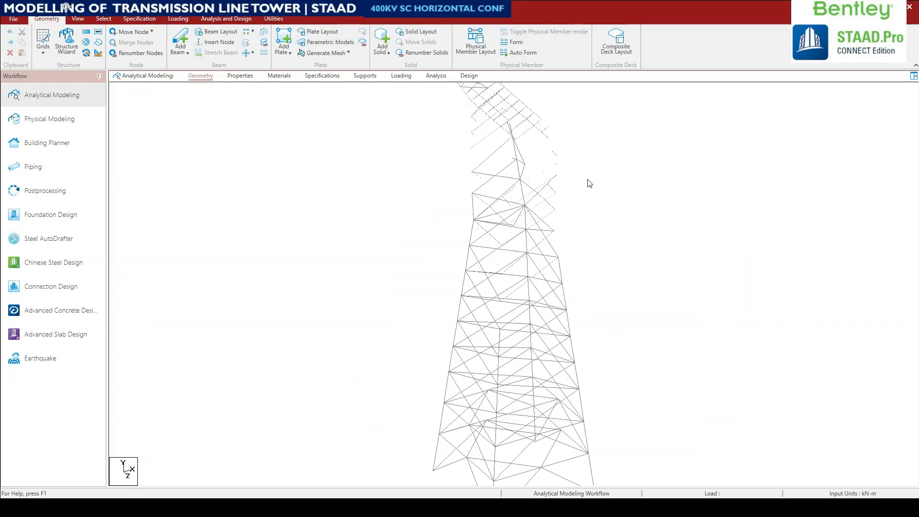
click(556, 184)
middle_drag(565, 199, 420, 271)
click(281, 193)
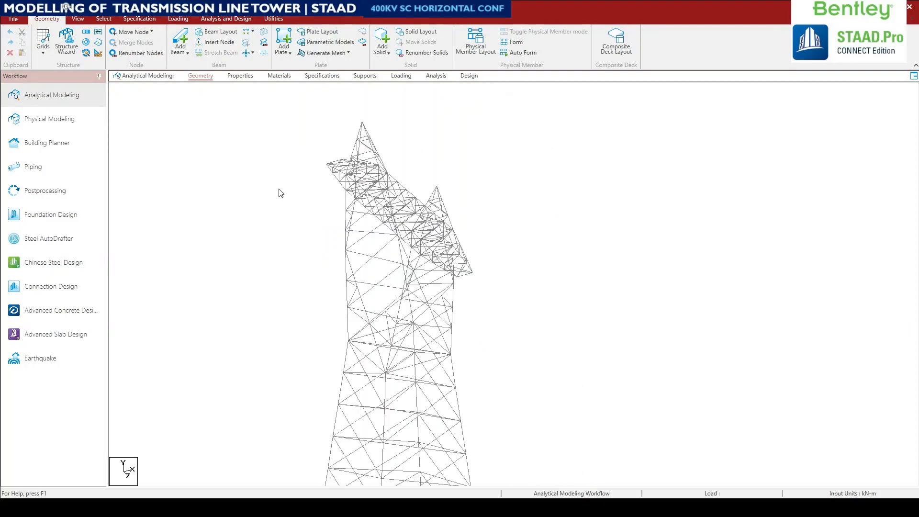
Set the structure diagram's 3D sections display to Full Sections.
right_click(219, 181)
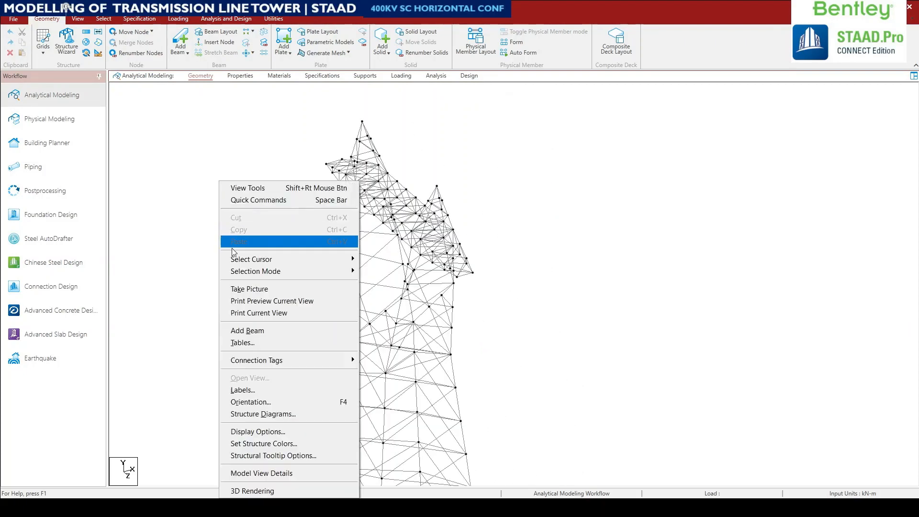
click(250, 415)
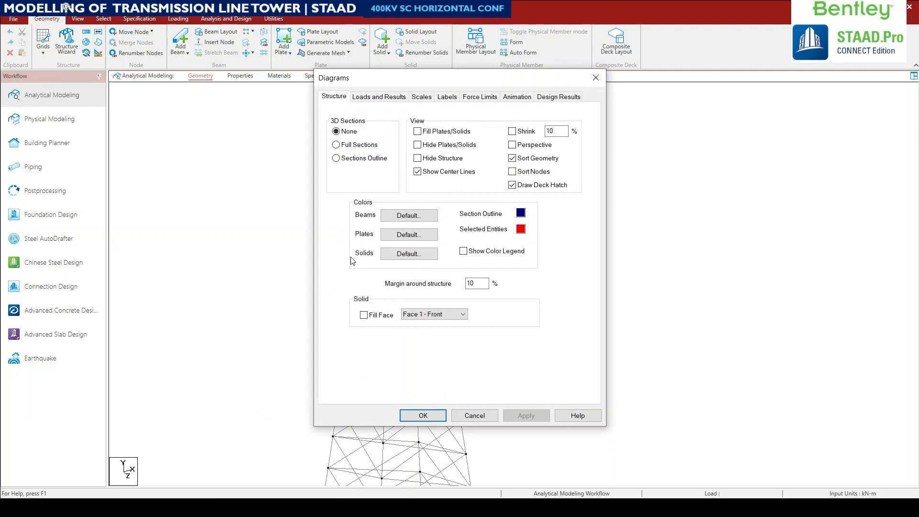
click(361, 147)
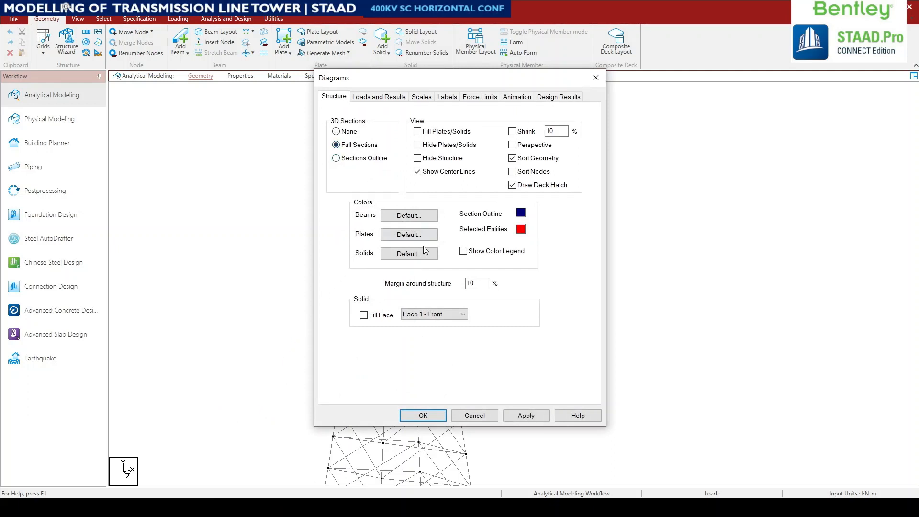
click(523, 417)
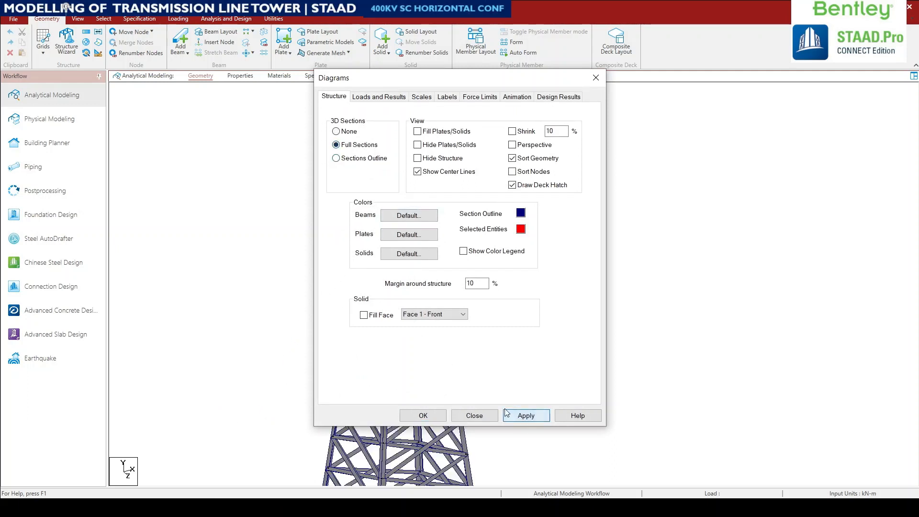
click(424, 415)
Select the corner leg member just above the tower's waist, between nodes 8 and 84, and open its beam properties.
scroll(448, 309, up, 3)
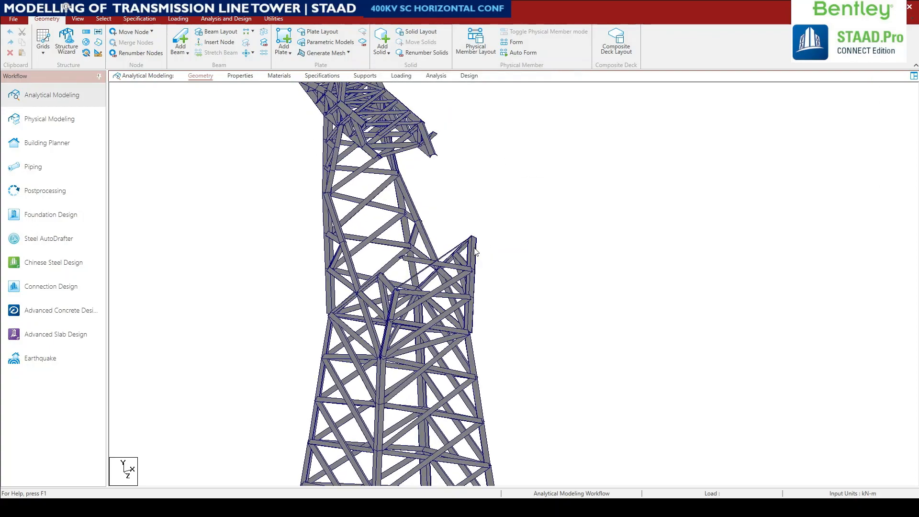
scroll(486, 233, up, 3)
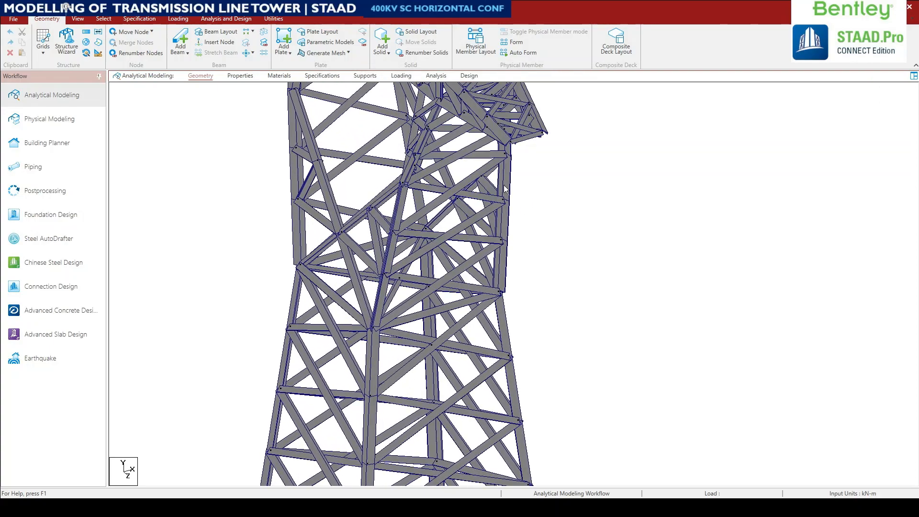
scroll(507, 208, up, 2)
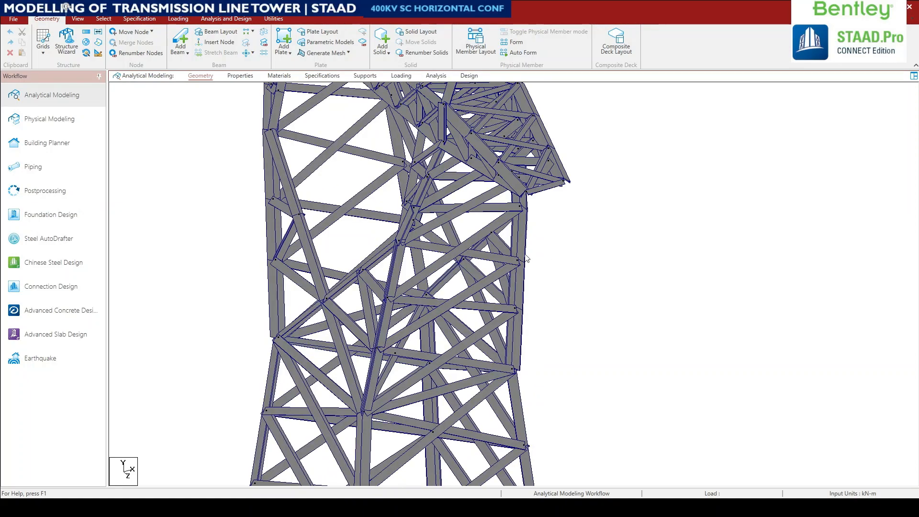
click(516, 335)
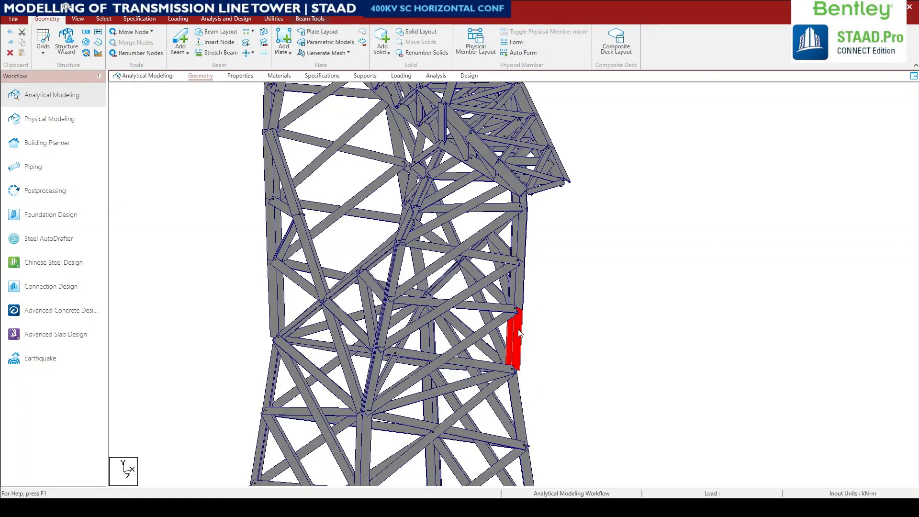
click(520, 334)
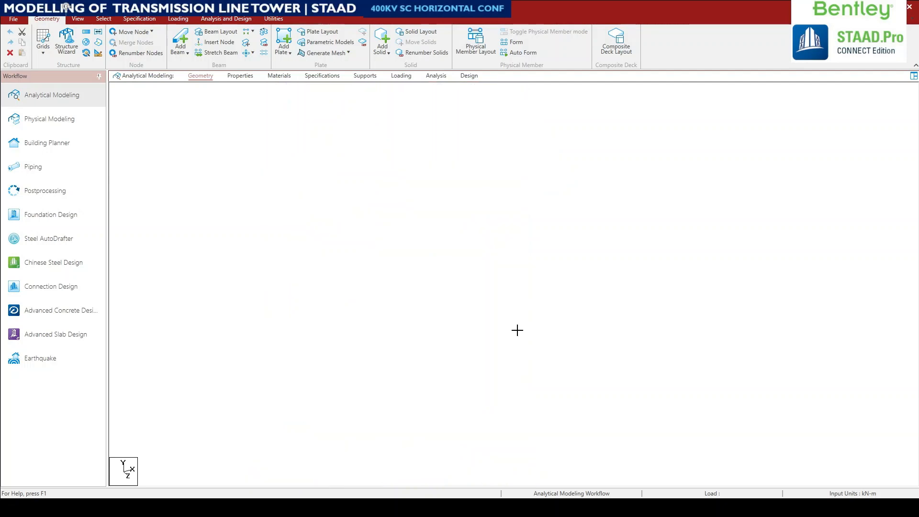
click(515, 343)
right_click(515, 341)
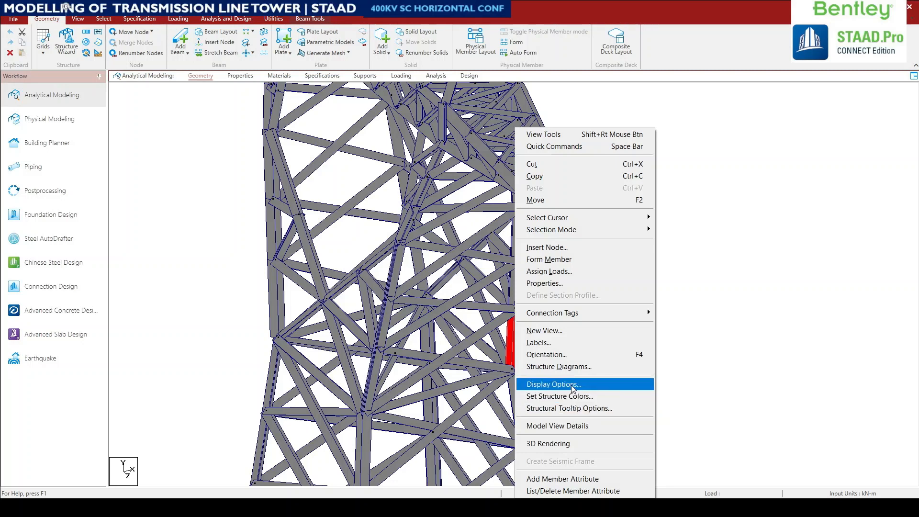
click(574, 285)
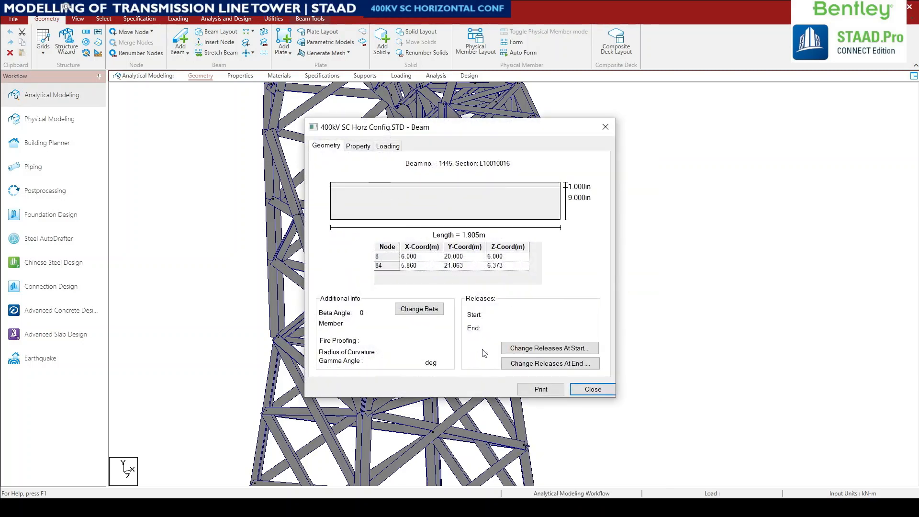
Set the beta angle of the leg member above the waist to 45 degrees and close its properties.
click(421, 309)
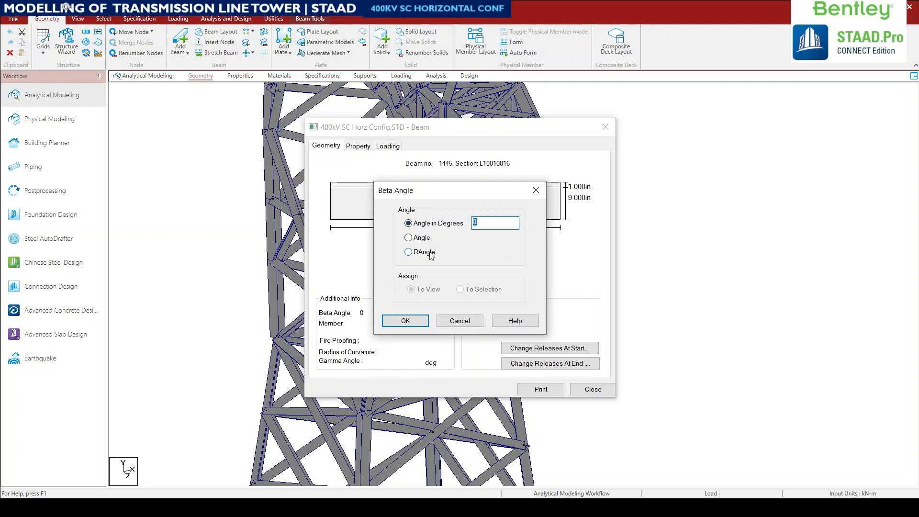
text(45)
click(406, 320)
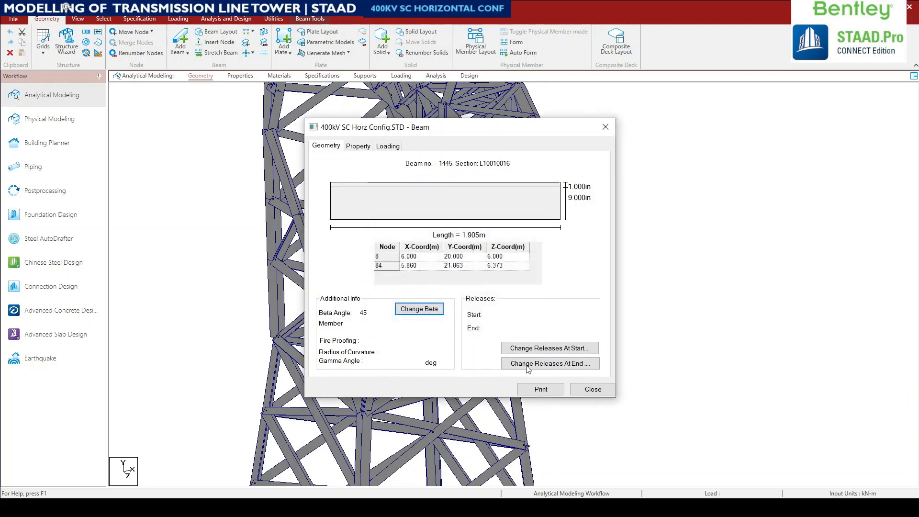
click(593, 390)
click(536, 342)
scroll(541, 353, up, 4)
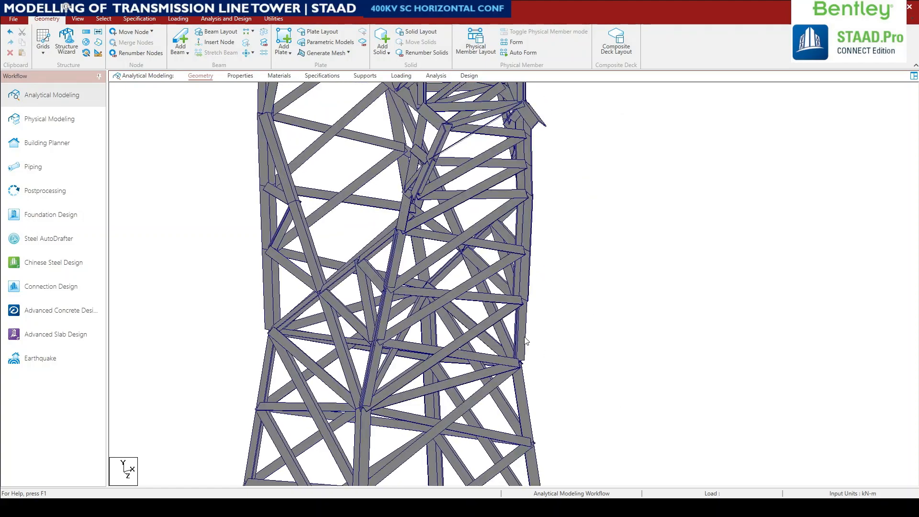
Set the beta angle of the corner leg member between nodes 88 and 12 to 135 degrees.
scroll(549, 259, up, 1)
middle_drag(553, 255, 563, 241)
middle_drag(621, 284, 611, 345)
scroll(561, 302, up, 1)
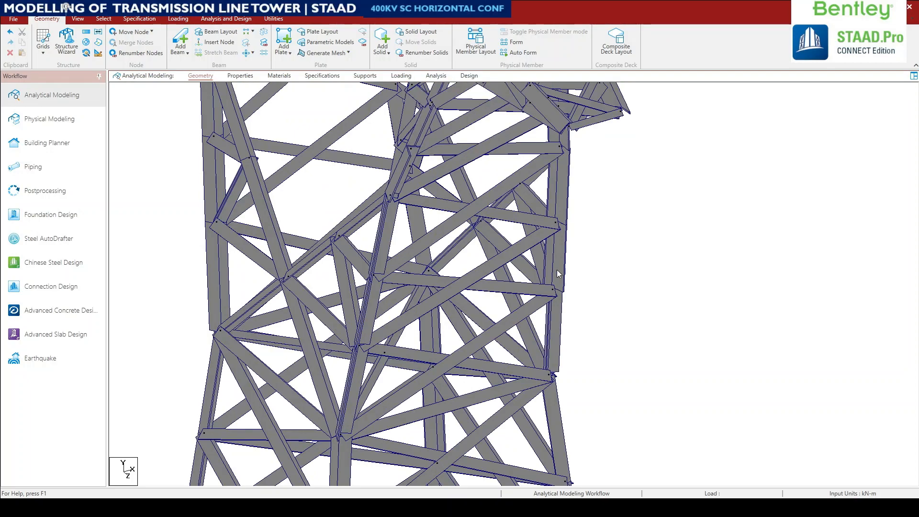
click(554, 268)
ctrl+click(550, 323)
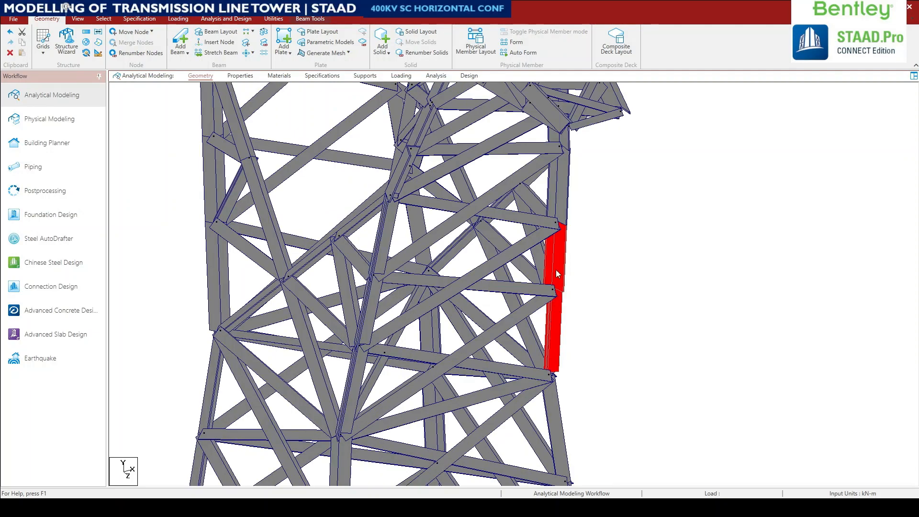
right_click(558, 192)
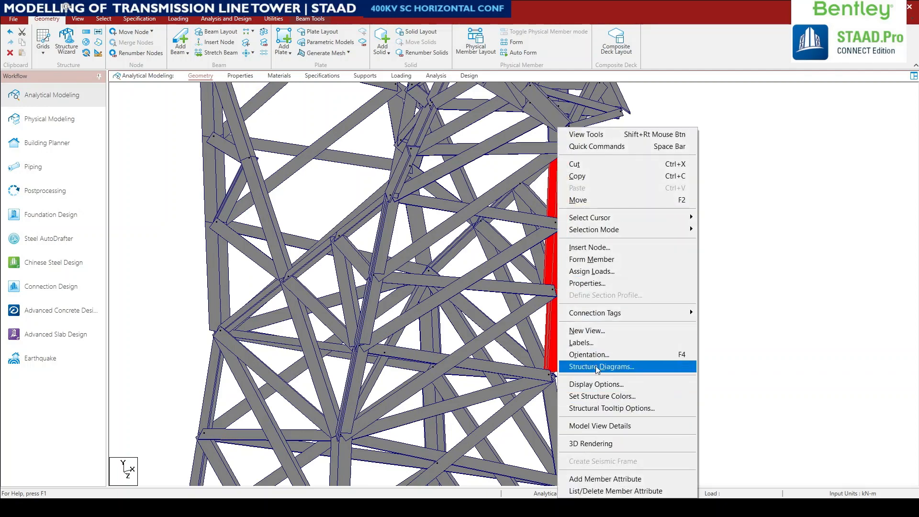
click(587, 283)
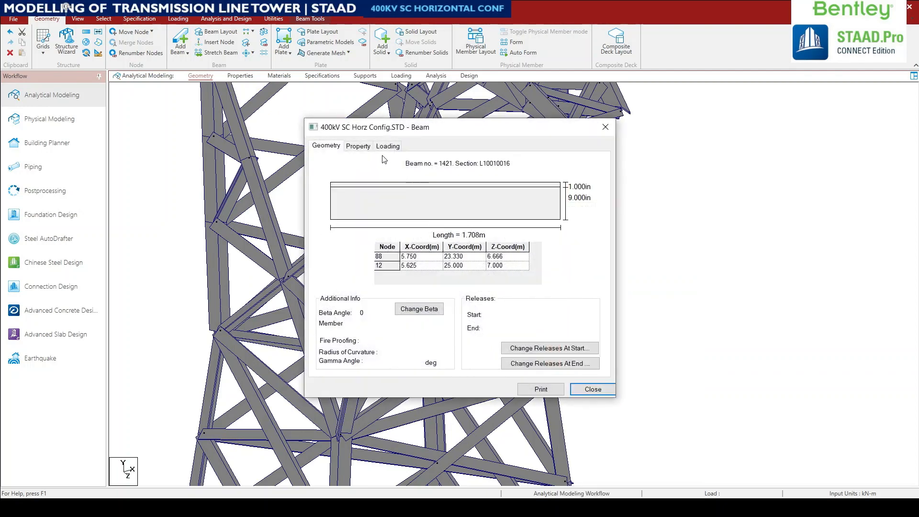
click(419, 309)
double_click(493, 223)
text(135)
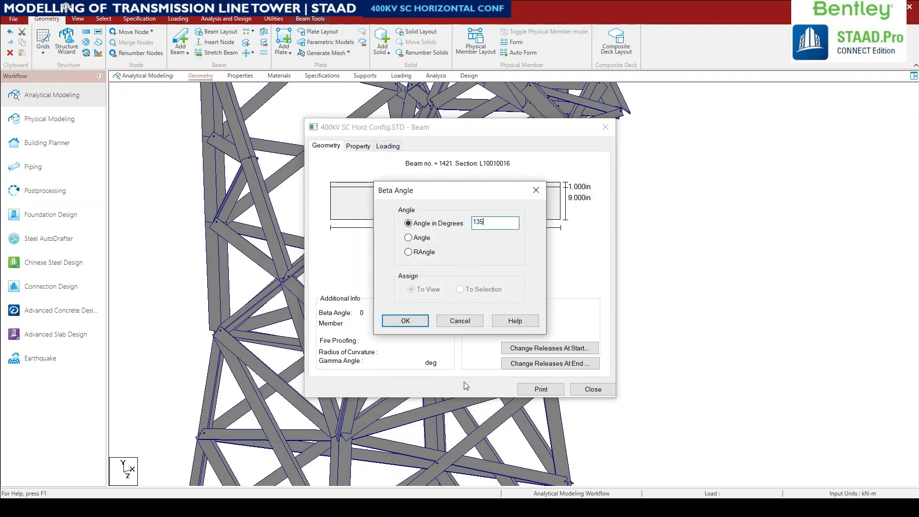
click(410, 325)
drag(454, 132, 205, 187)
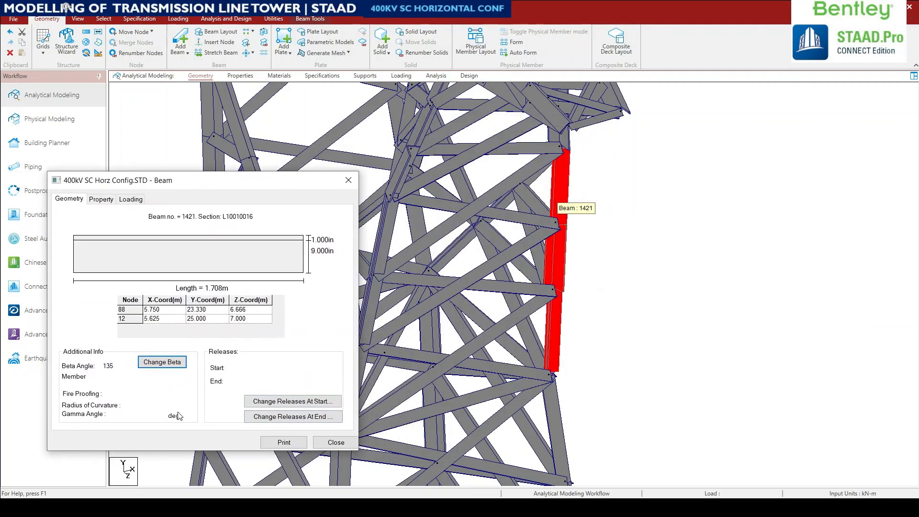
Set the beta angle of the leg member between nodes 88 and 12 to 180 degrees and inspect its orientation.
click(163, 365)
click(165, 291)
click(195, 277)
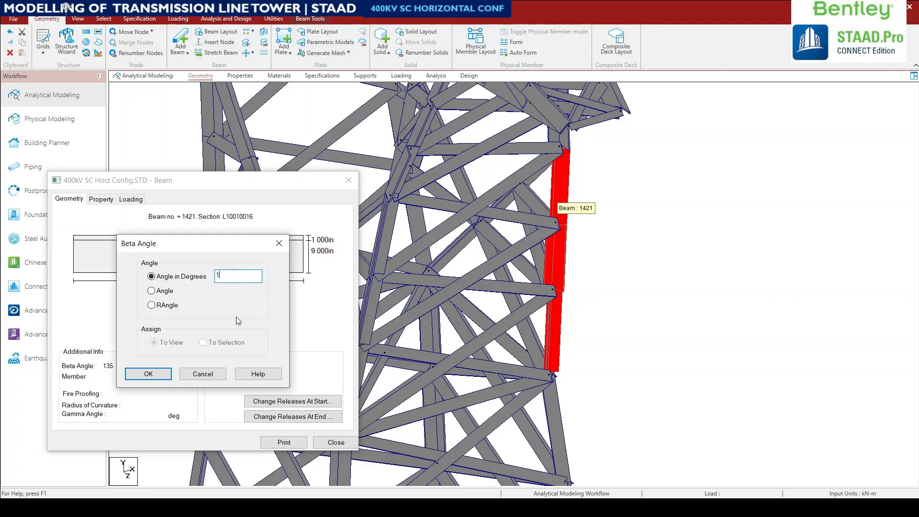
click(156, 375)
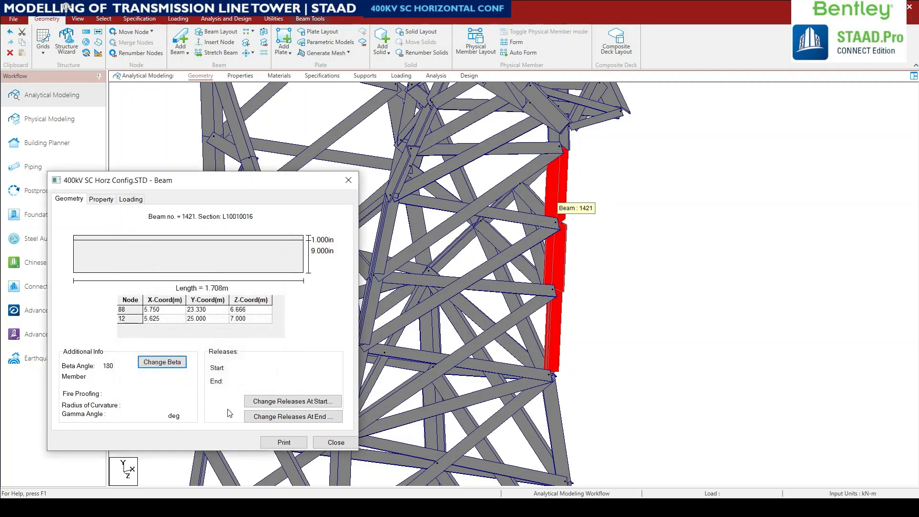
scroll(603, 305, up, 3)
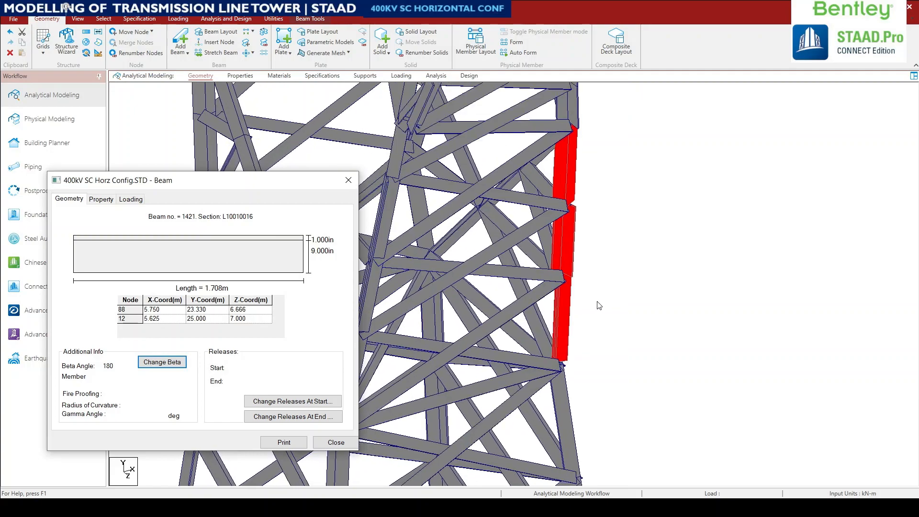
scroll(541, 201, up, 2)
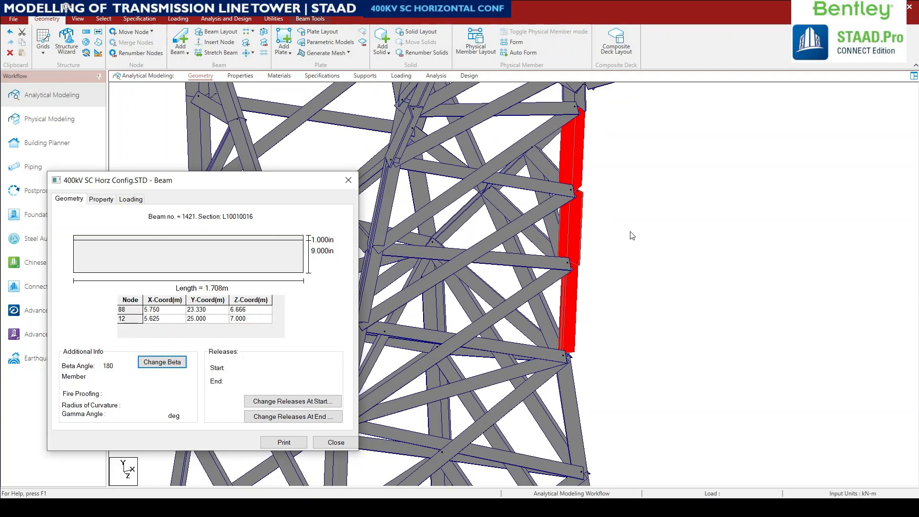
scroll(615, 318, up, 2)
scroll(603, 306, up, 2)
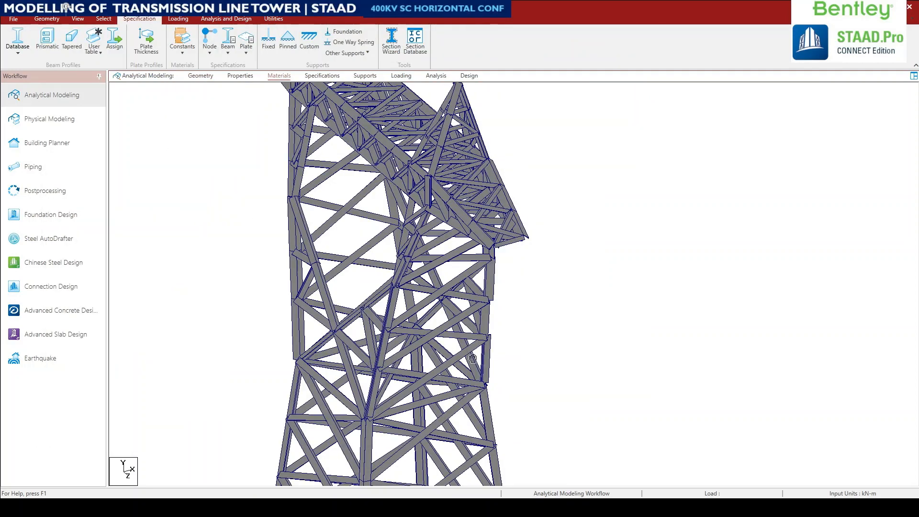
Set the default beam color of the structure diagram to dark green.
middle_drag(472, 358, 374, 369)
right_click(433, 327)
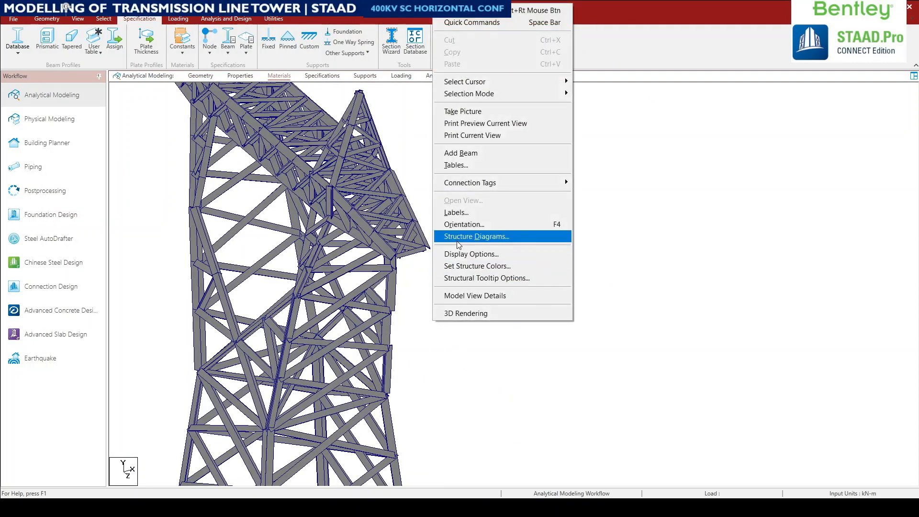
click(459, 237)
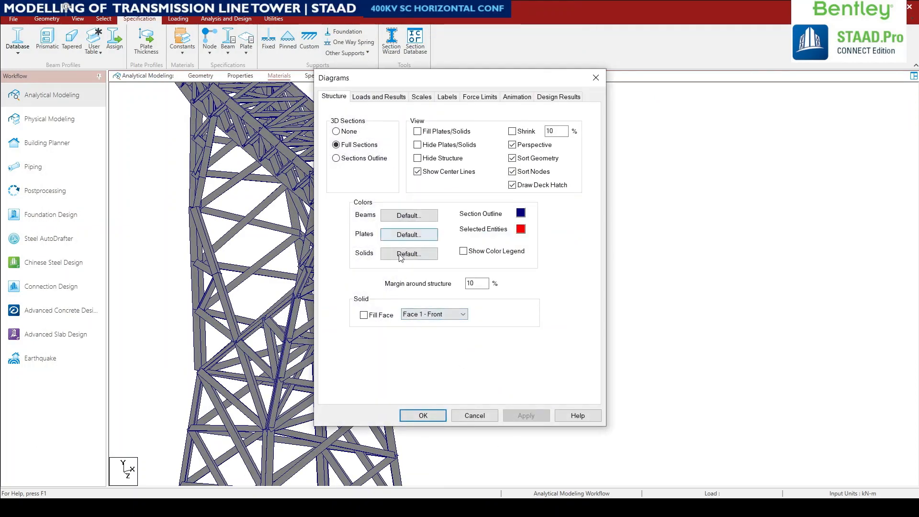
click(406, 216)
double_click(392, 239)
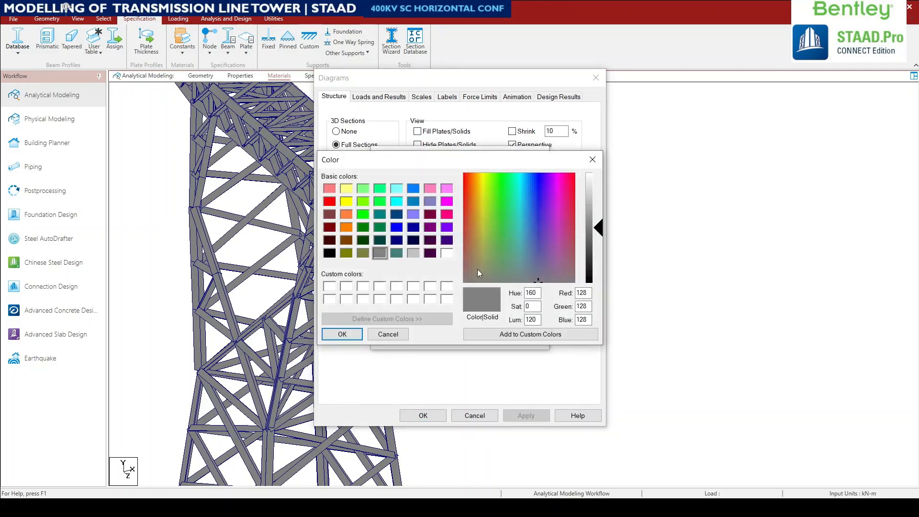
click(367, 229)
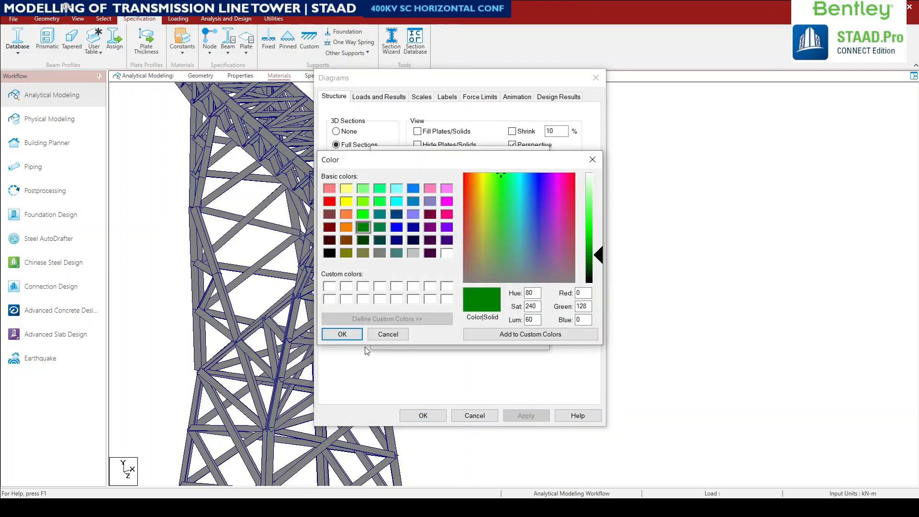
click(341, 334)
click(430, 334)
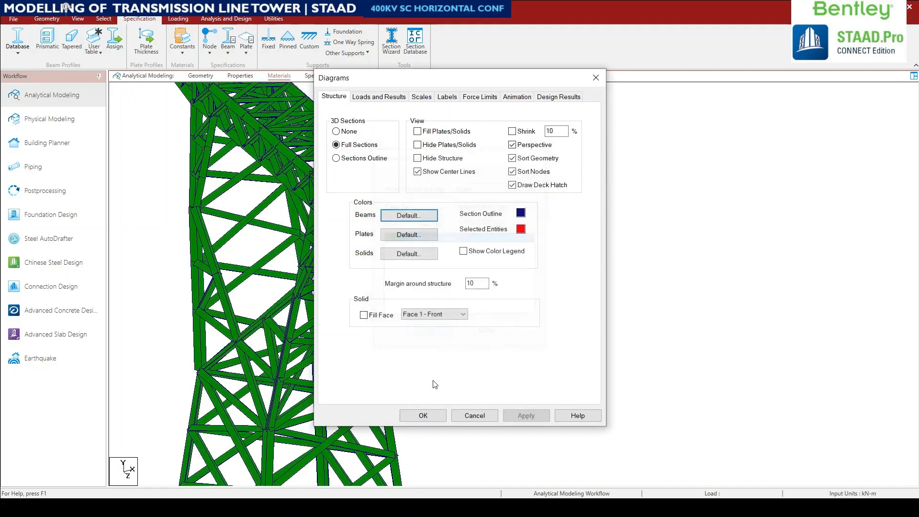
click(423, 416)
Set the beta angle of the leg member between nodes 8 and 84 above the waist to 135 degrees.
scroll(413, 320, up, 5)
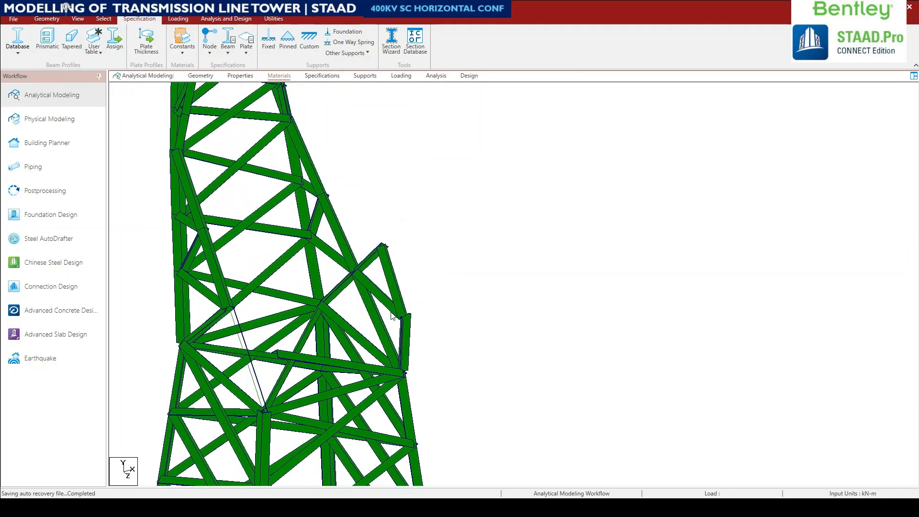
click(414, 323)
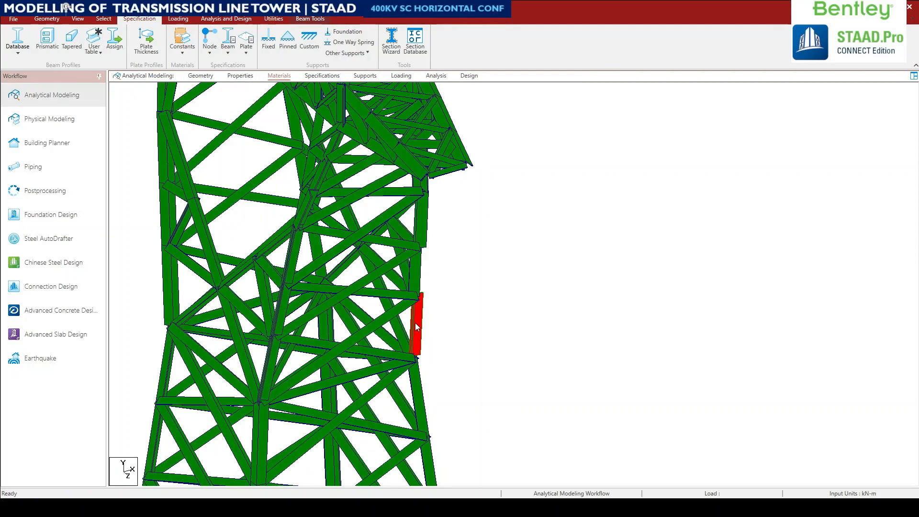
double_click(415, 327)
click(418, 308)
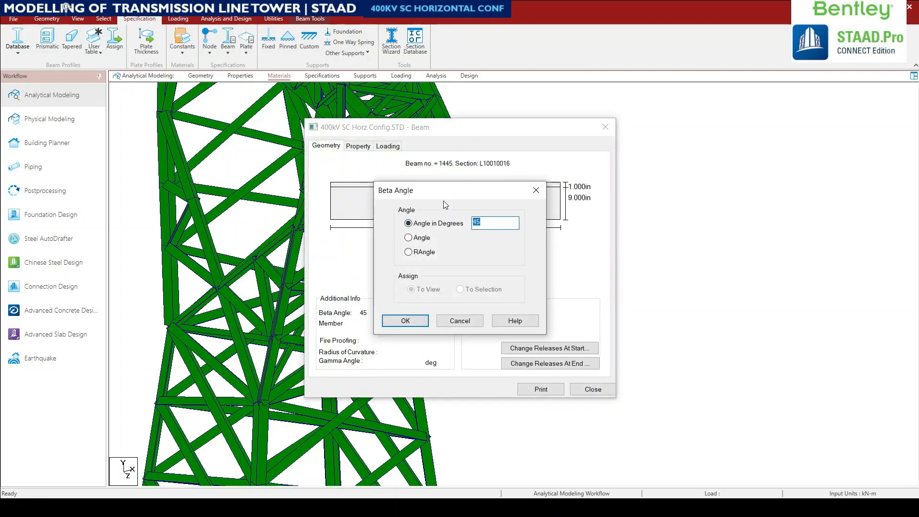
text(135)
click(393, 316)
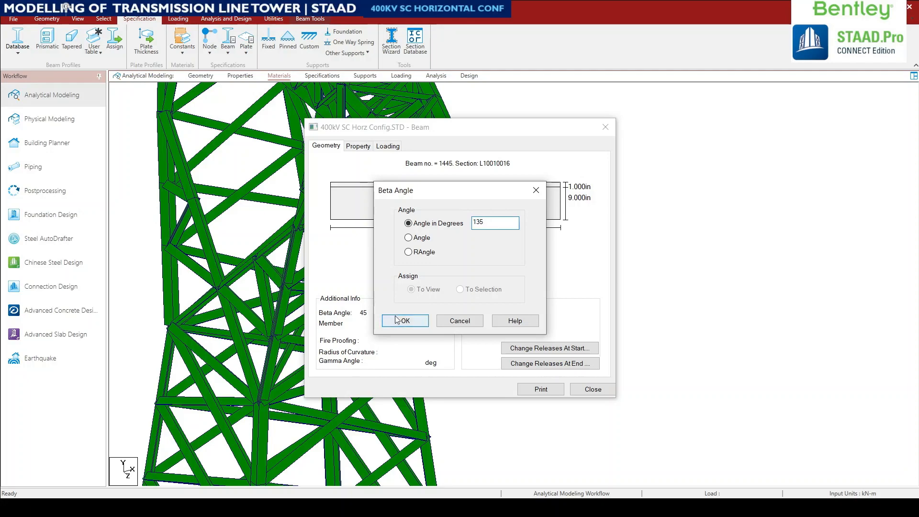
drag(516, 123, 725, 92)
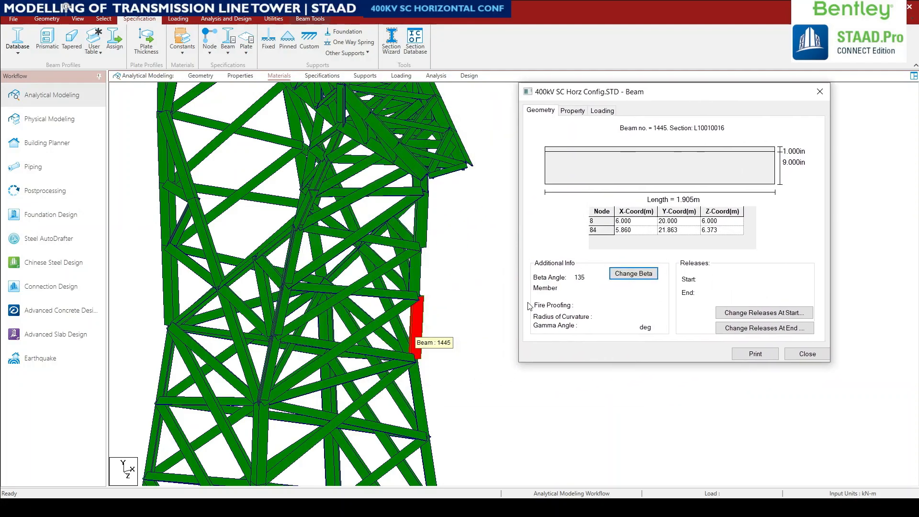
Set the beta angle of the leg member between nodes 8 and 84 to 180 degrees.
click(502, 327)
click(421, 317)
click(632, 273)
double_click(699, 187)
text(180)
click(620, 285)
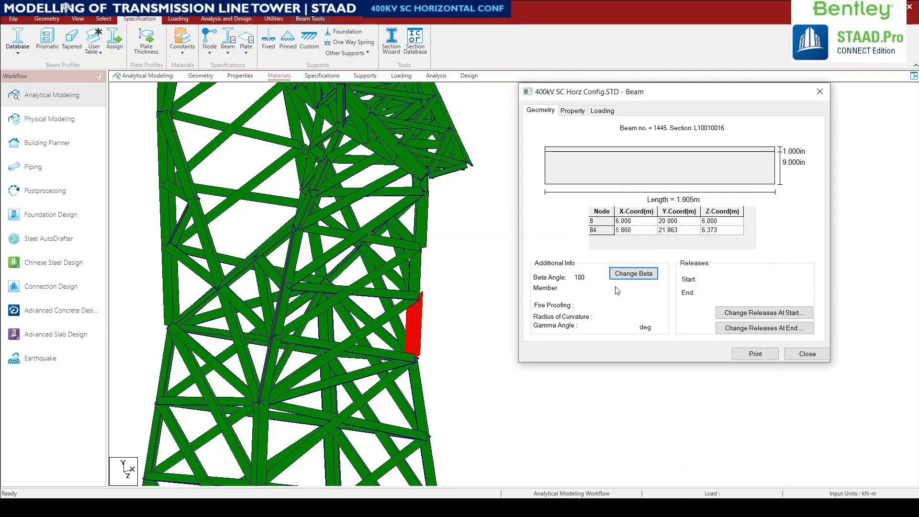
Set the beta angle of the leg member between nodes 8 and 84 to 225 degrees.
click(627, 274)
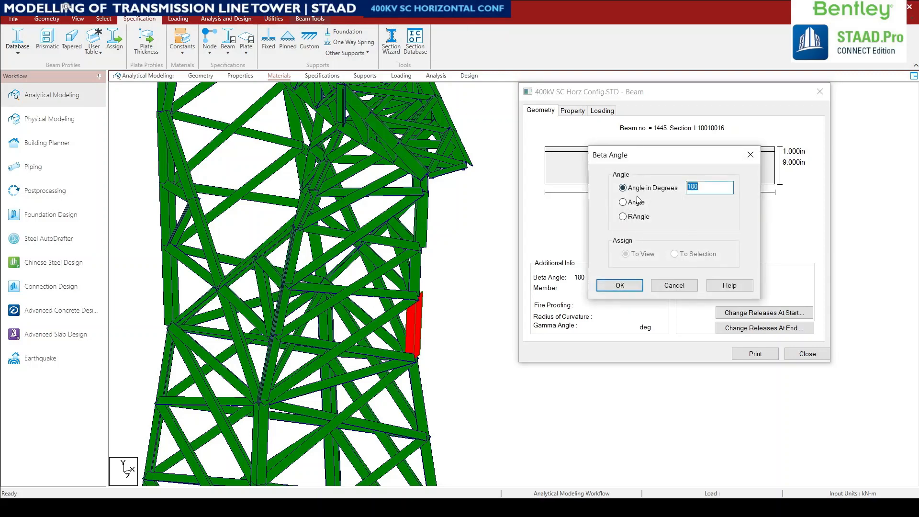
text(225)
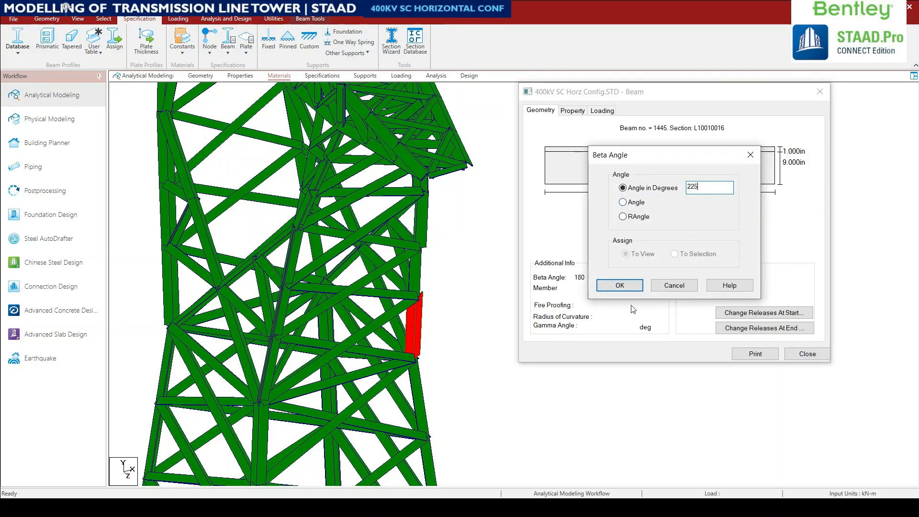
click(620, 286)
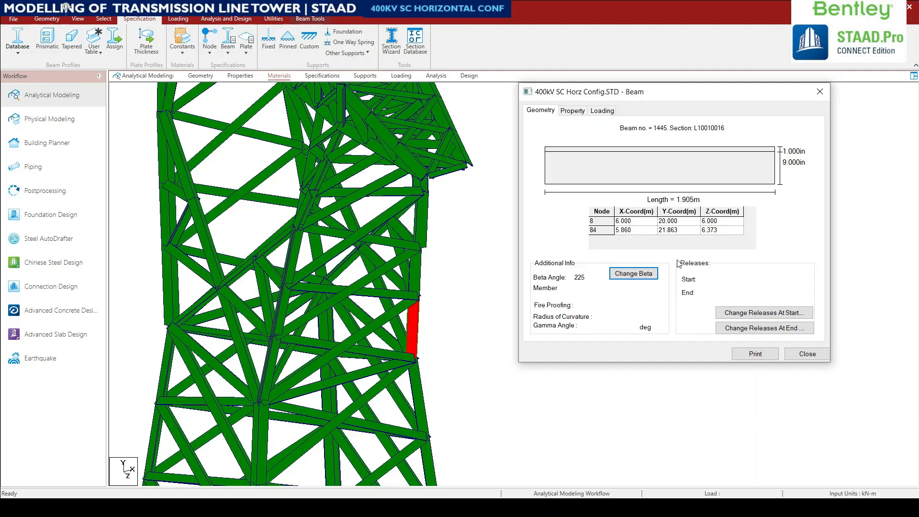
click(437, 319)
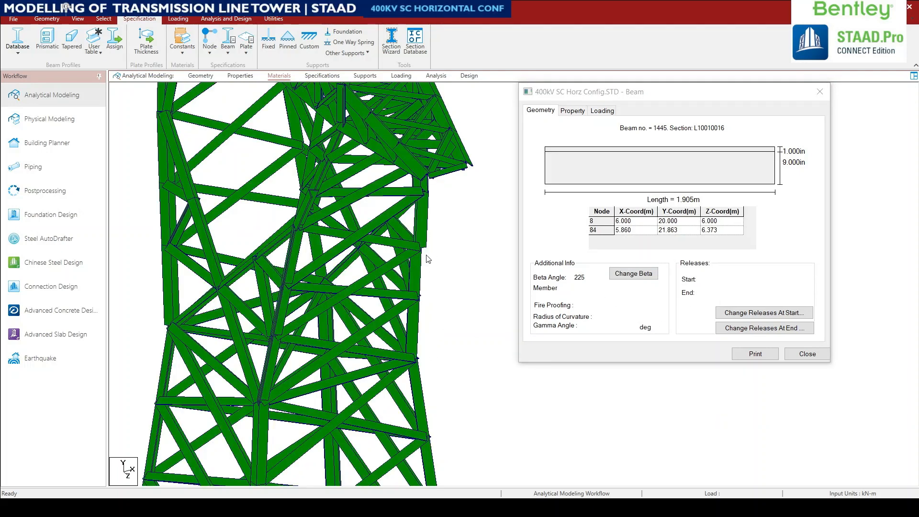
Set the beta angle of the upper leg member between nodes 88 and 12 to 225 degrees and close its properties.
click(418, 275)
click(427, 222)
click(424, 226)
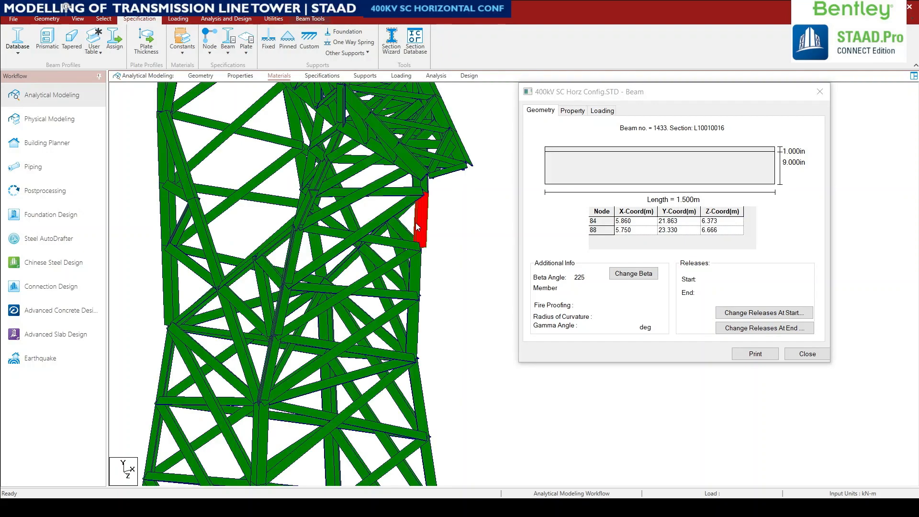
click(633, 274)
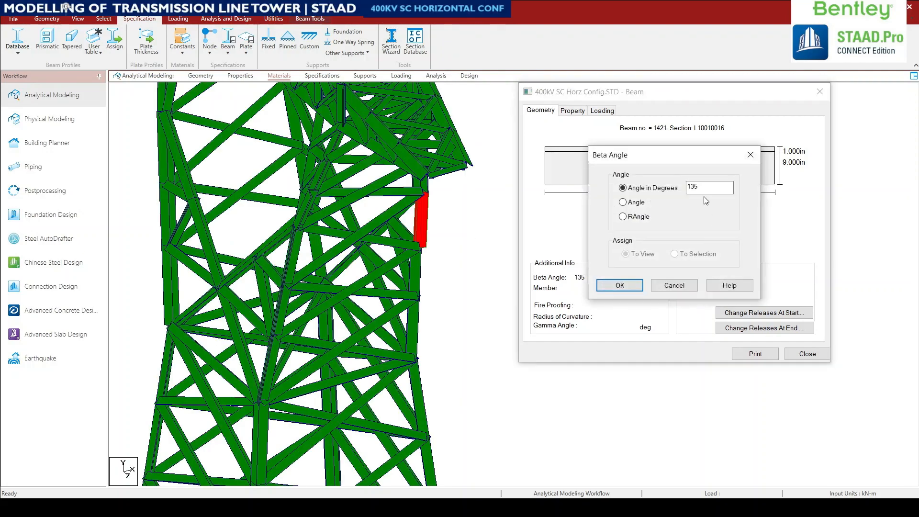
text(225)
click(605, 287)
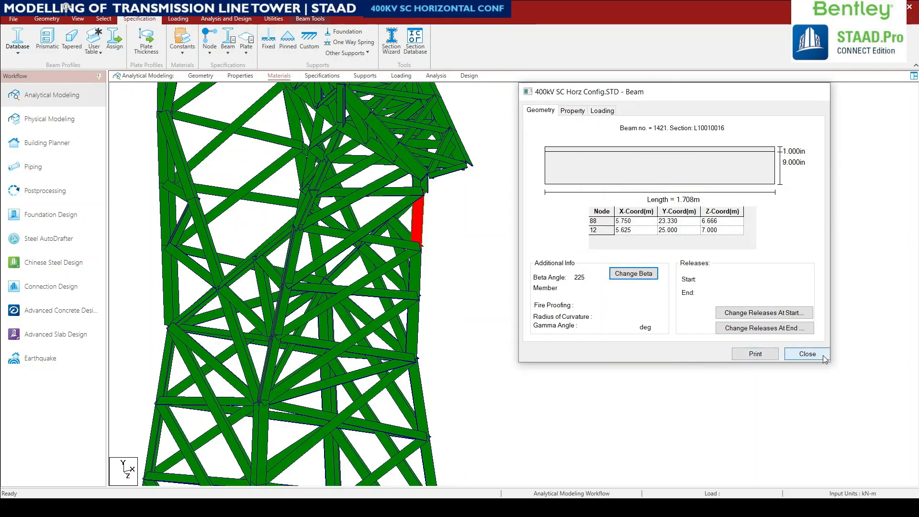
click(807, 354)
Inspect the orientation of the leg members above the waist on both sides of the tower.
middle_drag(493, 318, 501, 349)
middle_drag(426, 316, 517, 343)
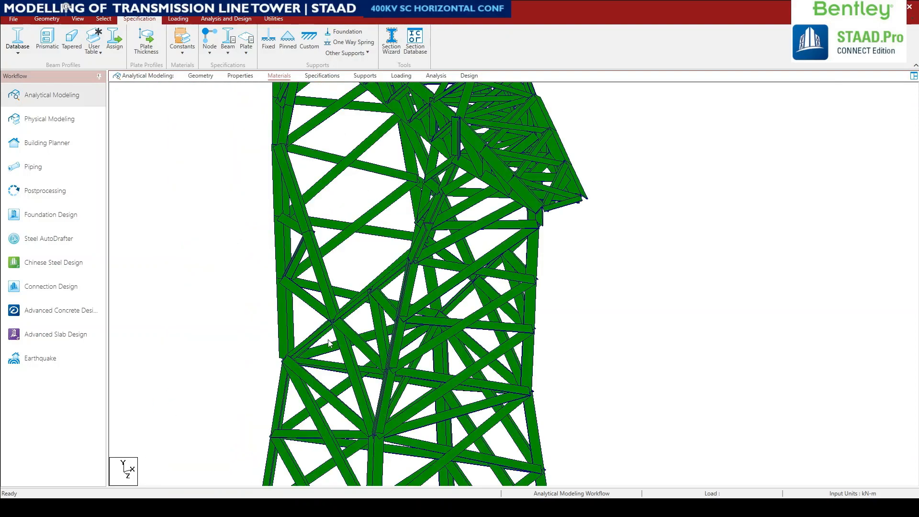
click(287, 324)
click(283, 262)
click(271, 247)
click(284, 260)
click(279, 316)
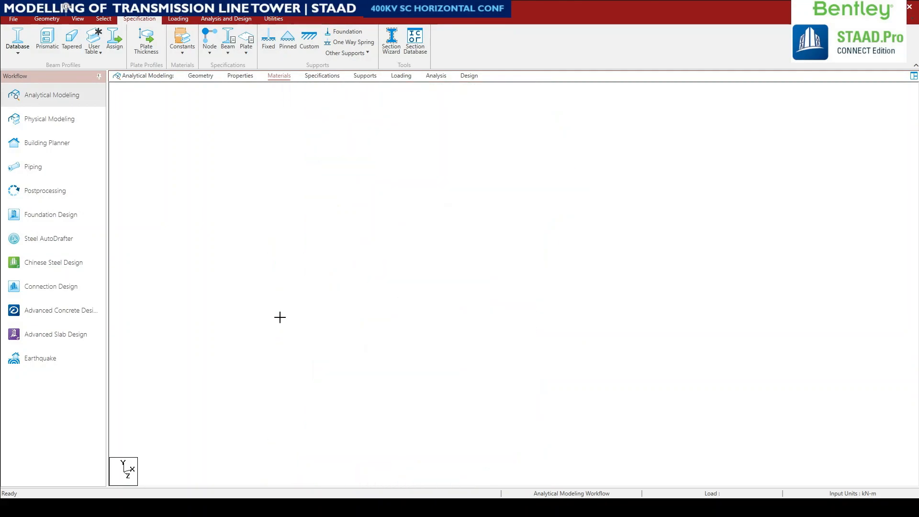
Examine the full-section 3D view of the tower from the cross-arm down through the lower body.
scroll(314, 350, down, 2)
scroll(336, 376, down, 1)
middle_drag(338, 396, 377, 348)
scroll(393, 347, down, 2)
scroll(389, 344, down, 3)
scroll(368, 322, down, 1)
scroll(368, 322, down, 1)
scroll(378, 348, down, 2)
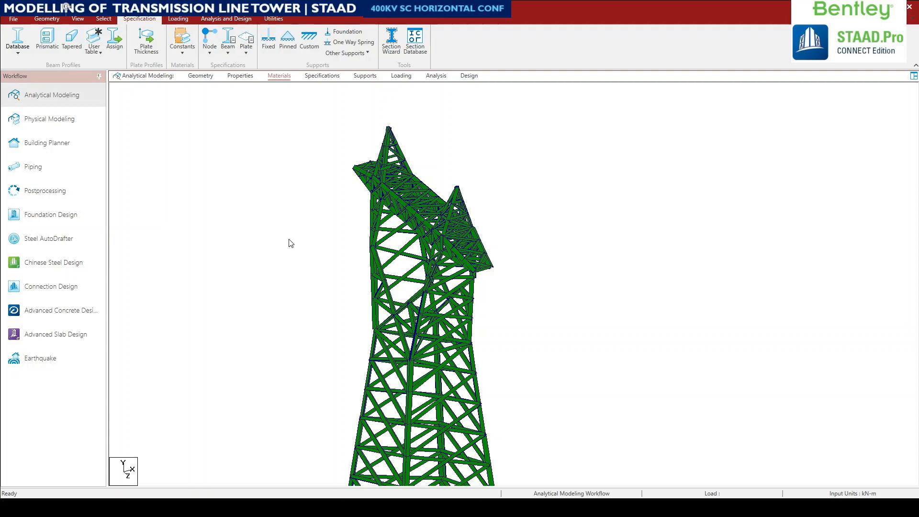
middle_drag(529, 355, 418, 354)
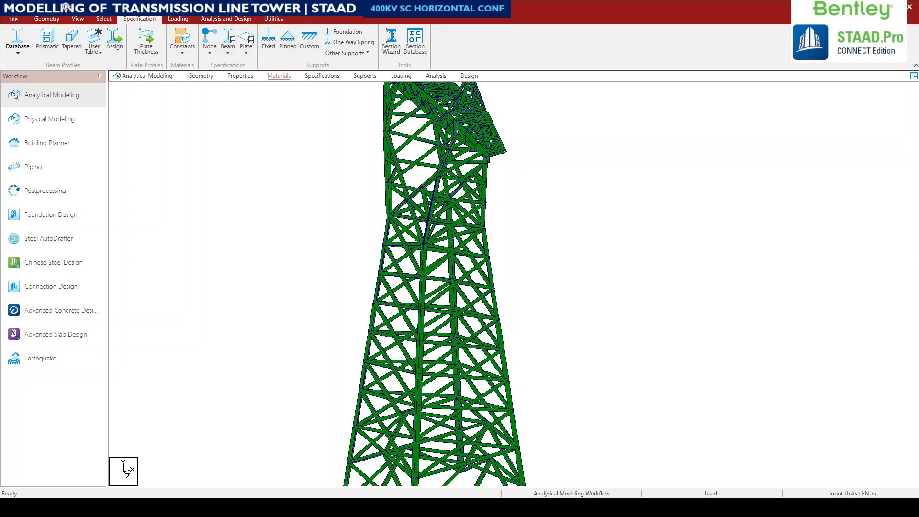
middle_drag(440, 368, 417, 372)
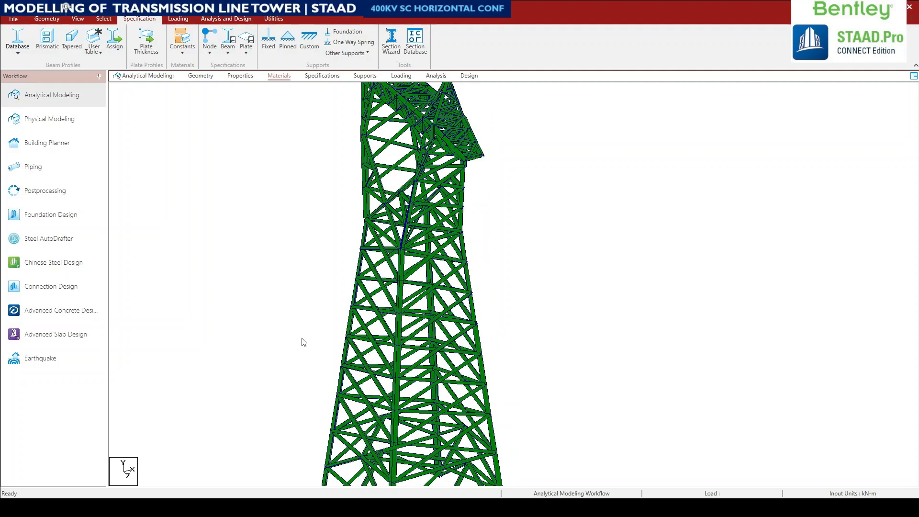
middle_drag(422, 342, 404, 383)
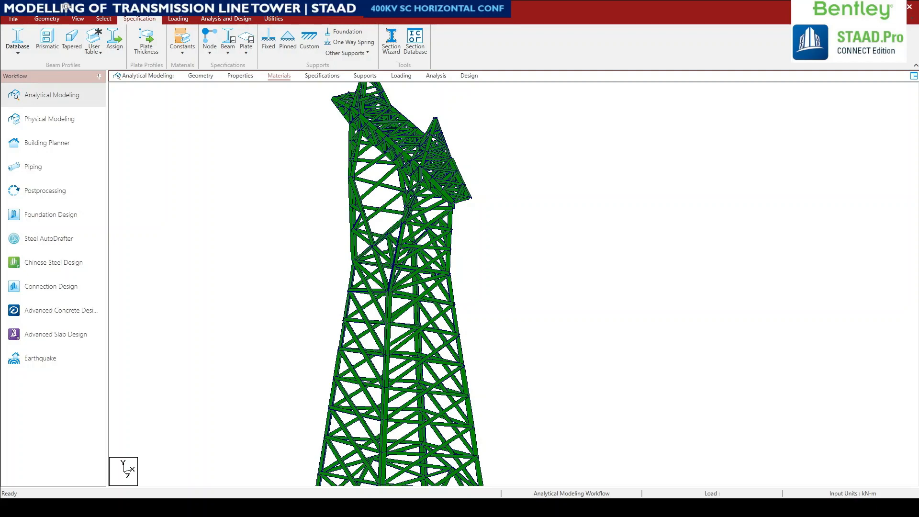
Add a truss member specification and move the specifications window clear of the tower.
mouse_move(315, 299)
middle_down()
mouse_move(356, 293)
mouse_move(314, 301)
middle_up()
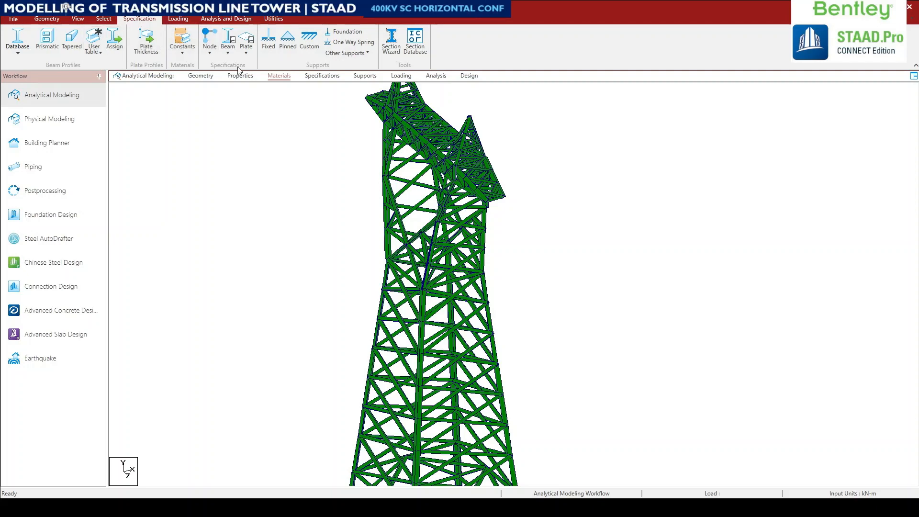
click(228, 48)
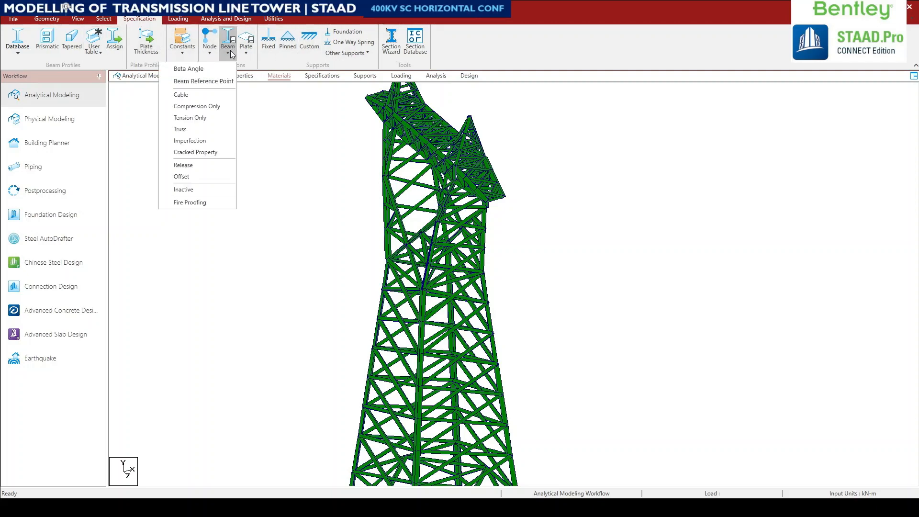
click(185, 129)
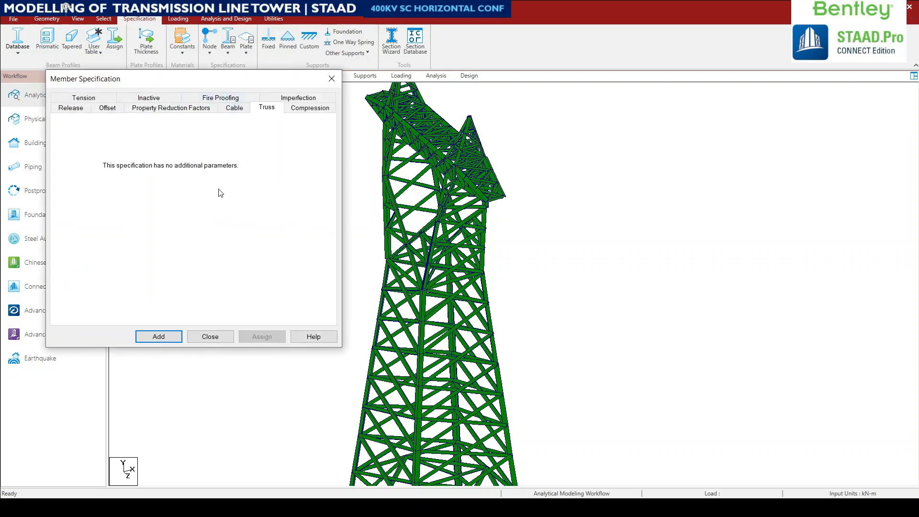
click(155, 336)
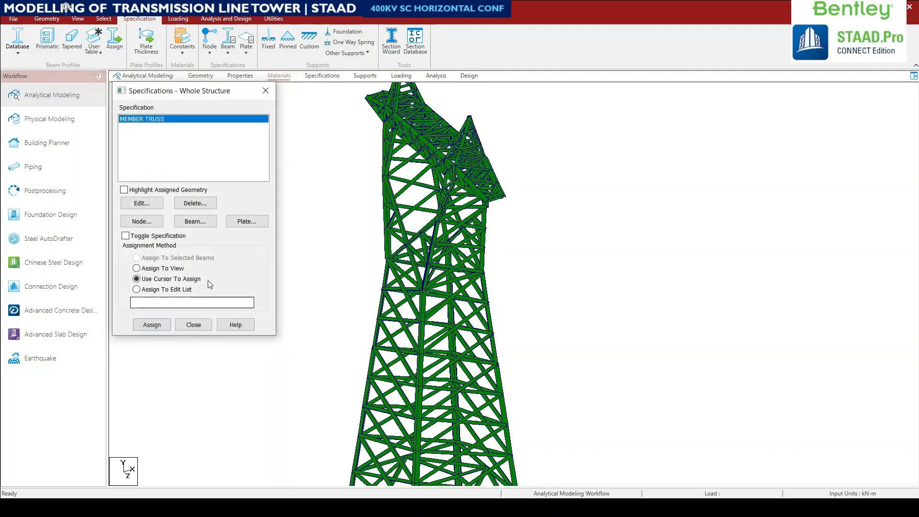
drag(158, 93, 752, 178)
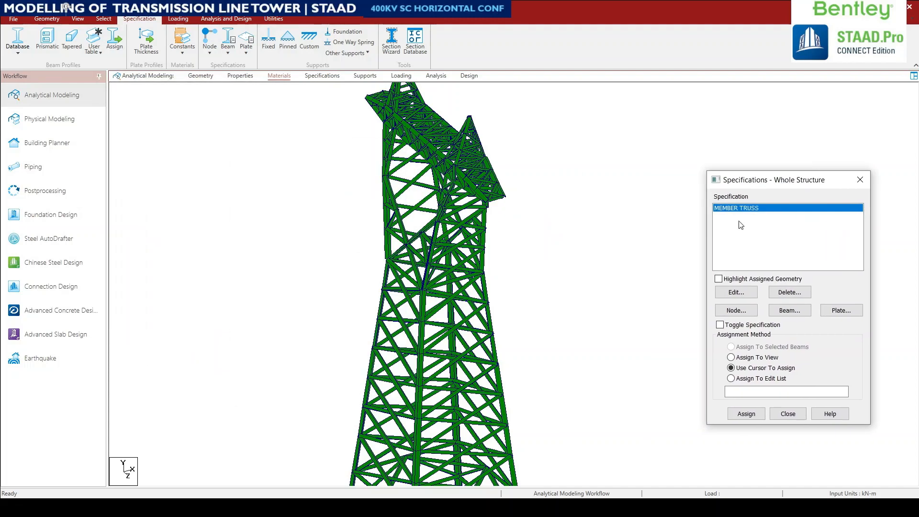
Select the members of groups _BX1, _BX2 and _BX3 in the tower body.
click(104, 18)
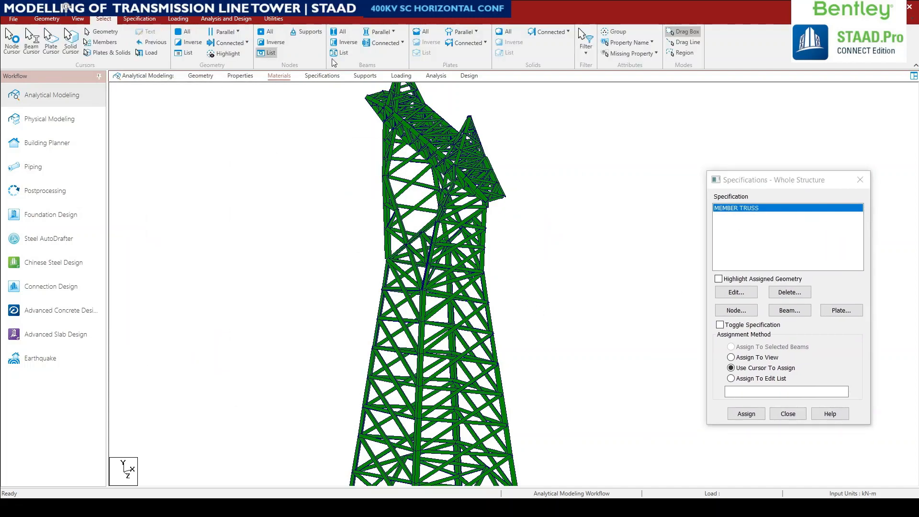
click(617, 31)
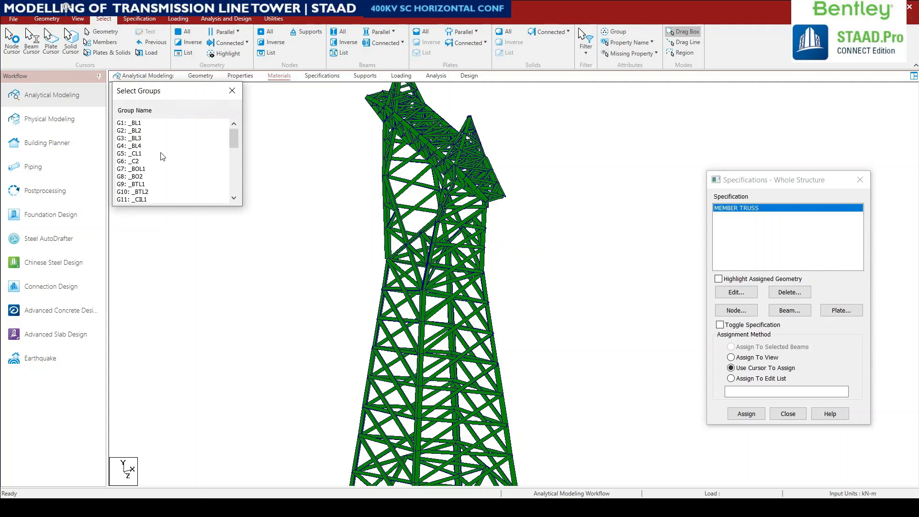
scroll(160, 184, down, 2)
click(139, 169)
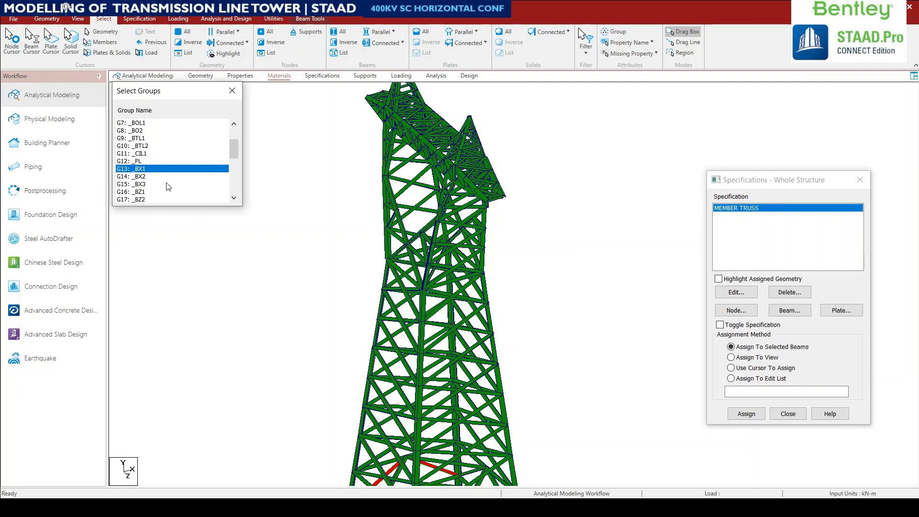
scroll(330, 214, down, 1)
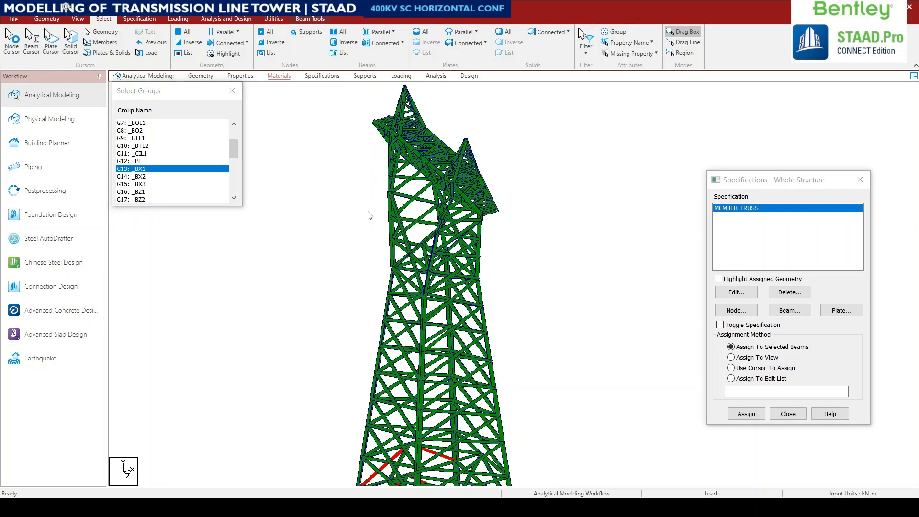
ctrl+click(138, 176)
ctrl+click(138, 184)
Add groups _BZ1, _BZ2, _BZ3, _BTIE and _HIPBR to the selection.
ctrl+click(138, 192)
scroll(152, 175, down, 1)
scroll(146, 167, down, 2)
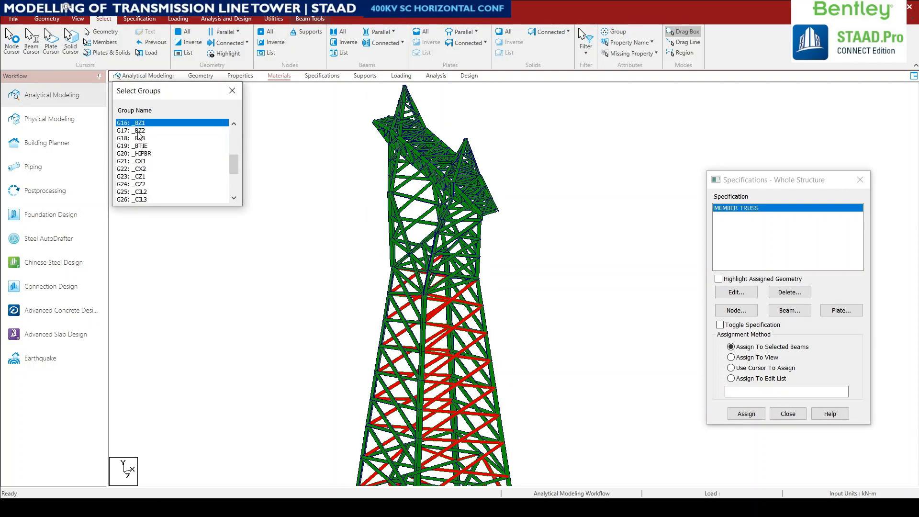
ctrl+click(138, 132)
ctrl+click(136, 140)
ctrl+click(138, 147)
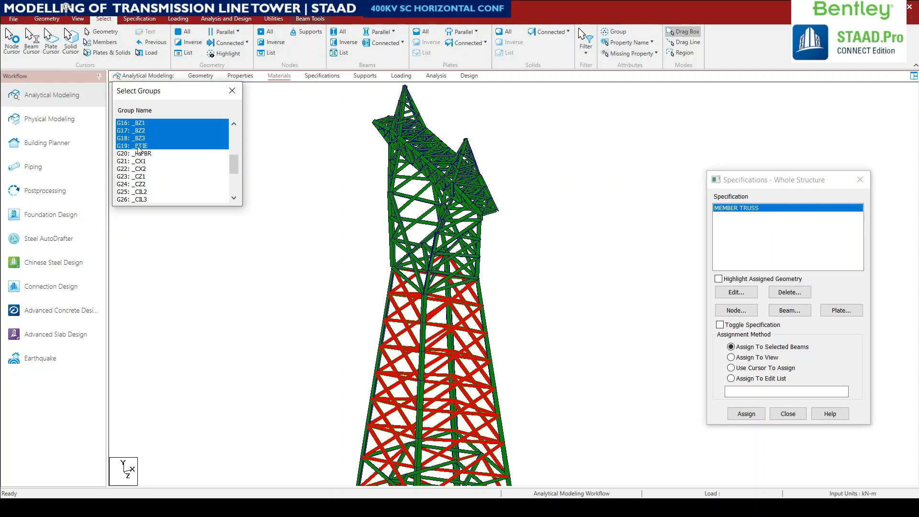
ctrl+click(137, 153)
Extend the selection with groups _CX1, _CX2, _CZ1, _CZ2, _CIL2, _CIL3, _BOXVE, _BOXVM and _BOVTIE.
ctrl+click(138, 161)
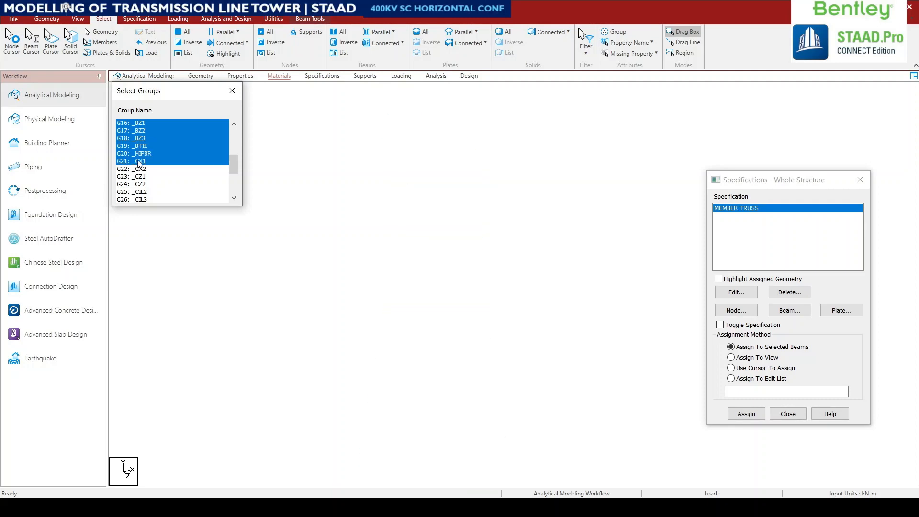
ctrl+click(139, 169)
ctrl+click(139, 176)
ctrl+click(140, 184)
ctrl+click(141, 192)
scroll(158, 193, down, 1)
ctrl+click(142, 177)
ctrl+click(143, 186)
ctrl+click(144, 192)
ctrl+click(146, 200)
Include groups _BOXTIE, _BOBXB, _BBT, _BOTX, _BOTTIE and _PEBR in the selection.
scroll(165, 189, down, 2)
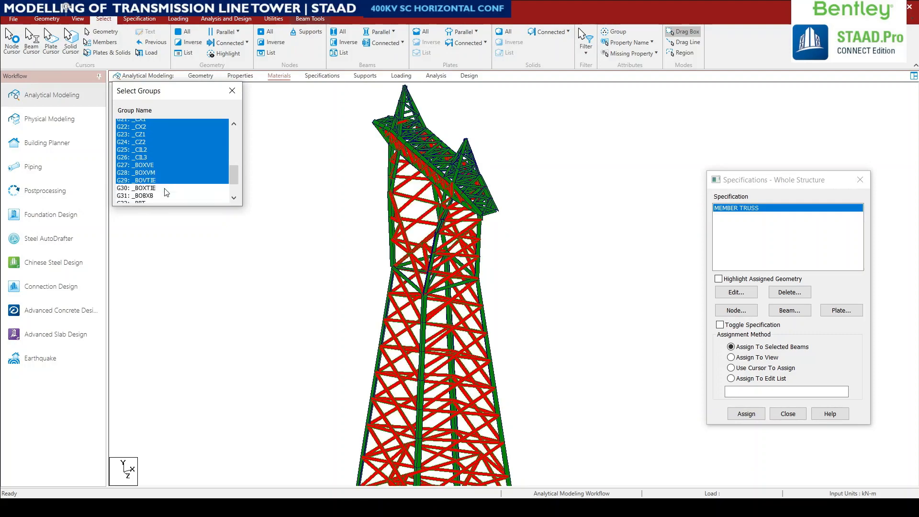
ctrl+click(145, 162)
ctrl+click(144, 169)
ctrl+click(145, 177)
ctrl+click(146, 184)
ctrl+click(147, 192)
ctrl+click(146, 199)
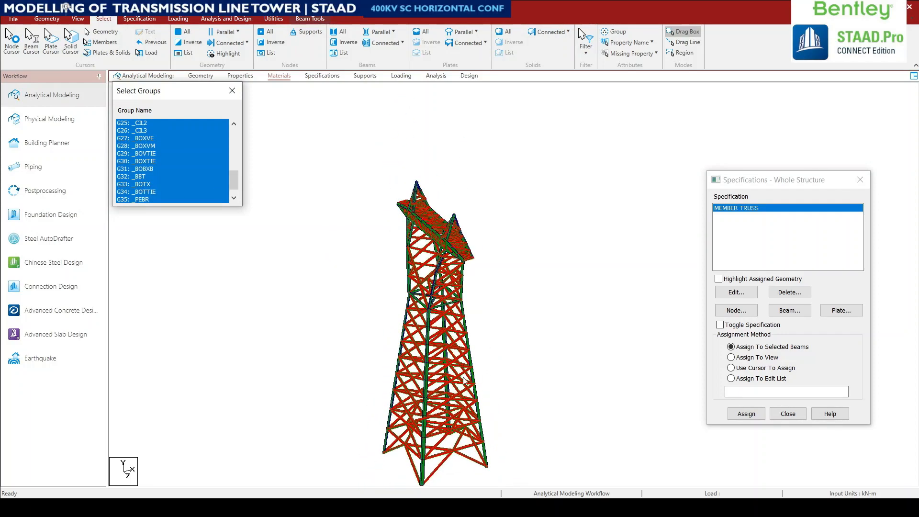
Check the selected groups on the whole tower and assign the MEMBER TRUSS specification to the selected beams.
middle_drag(442, 404, 413, 356)
scroll(369, 253, up, 4)
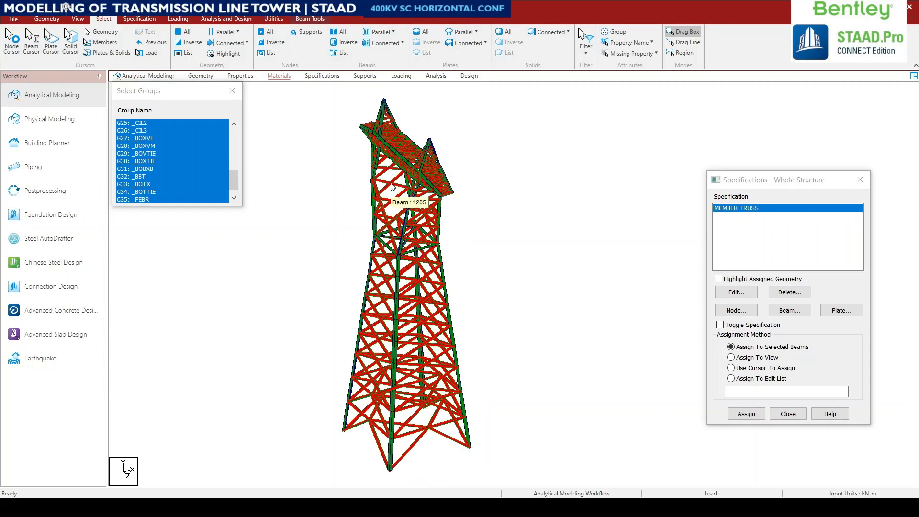
scroll(392, 186, up, 1)
scroll(208, 146, up, 1)
scroll(207, 146, up, 5)
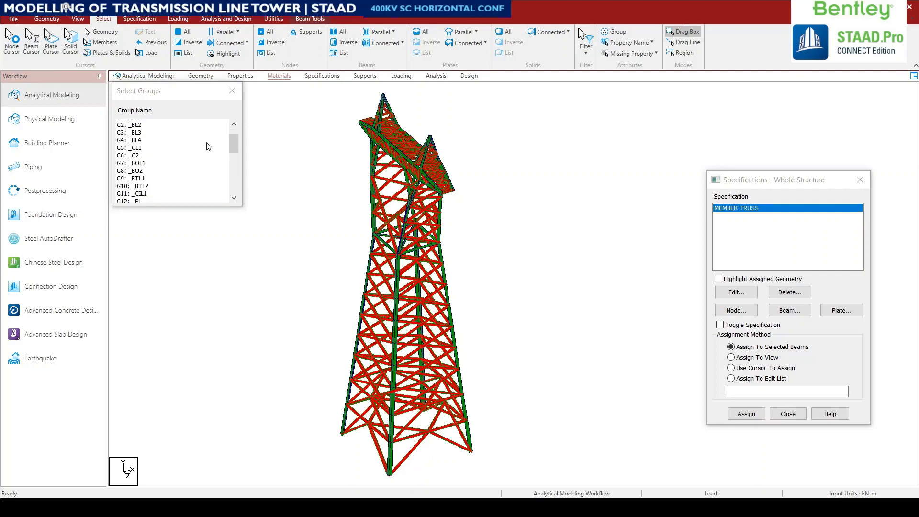
scroll(208, 146, down, 1)
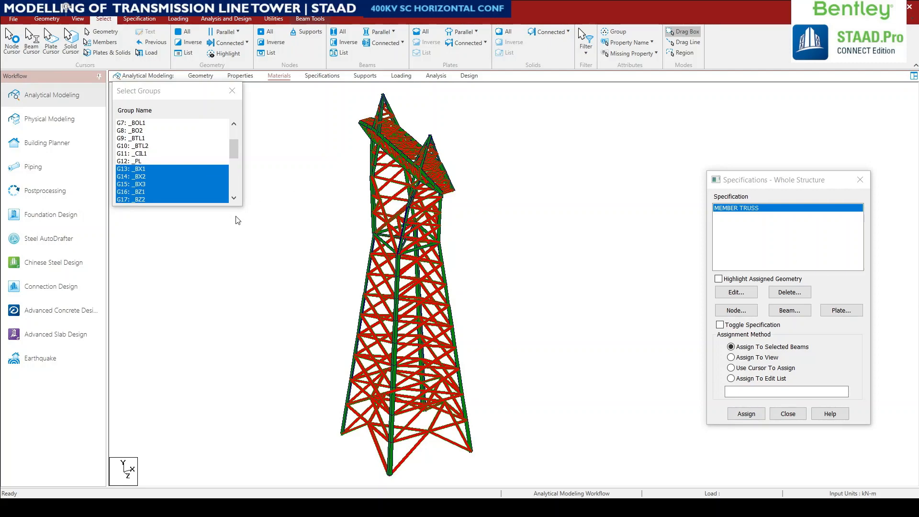
click(748, 414)
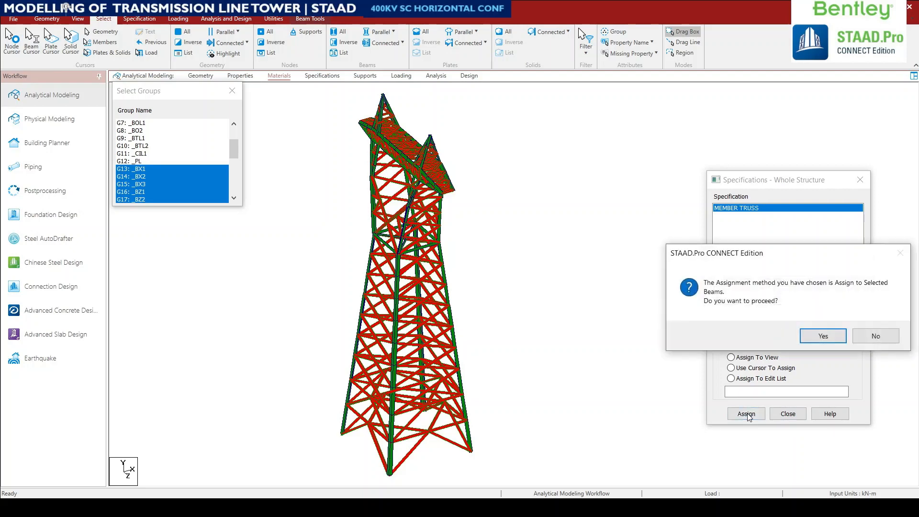
click(823, 337)
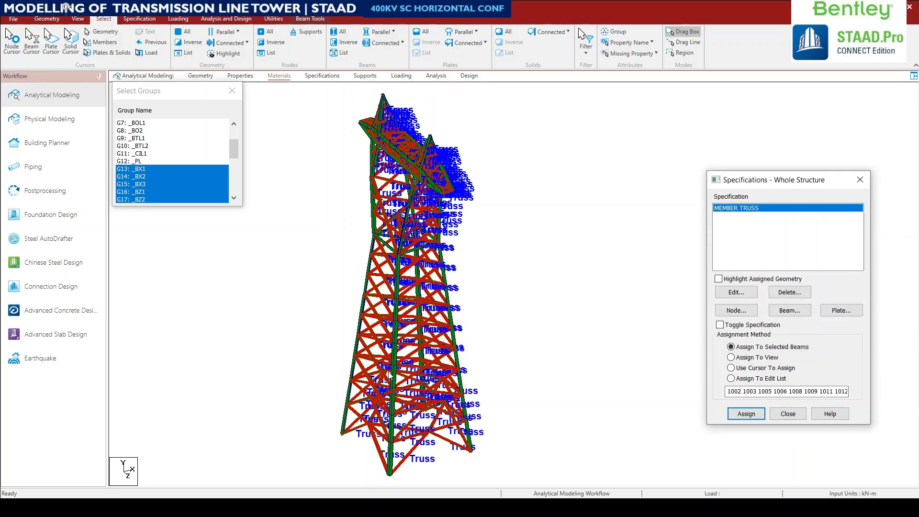
Close the group selection and specifications windows and clear the beam selection.
scroll(435, 358, up, 1)
click(571, 234)
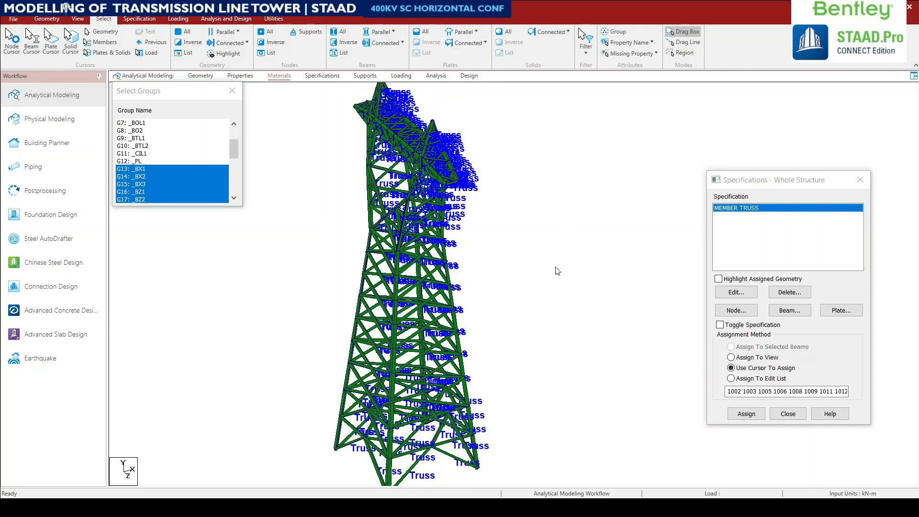
click(231, 92)
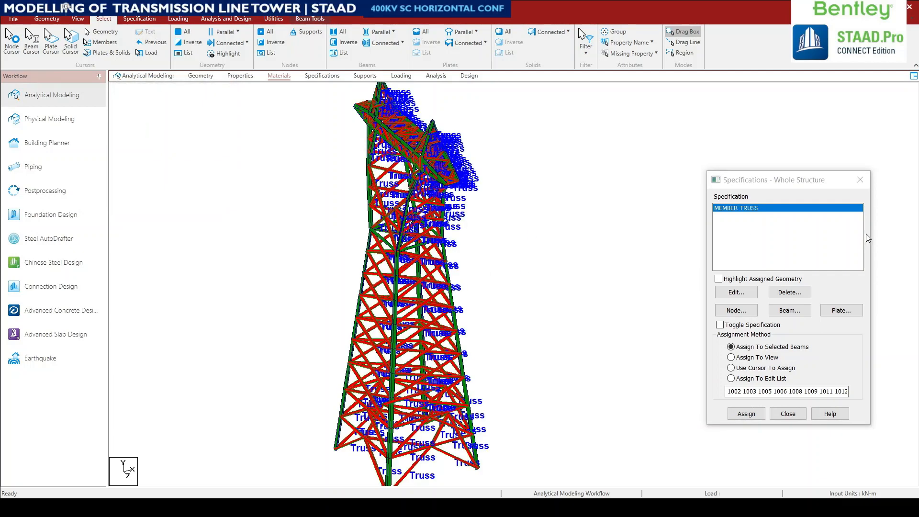
click(859, 181)
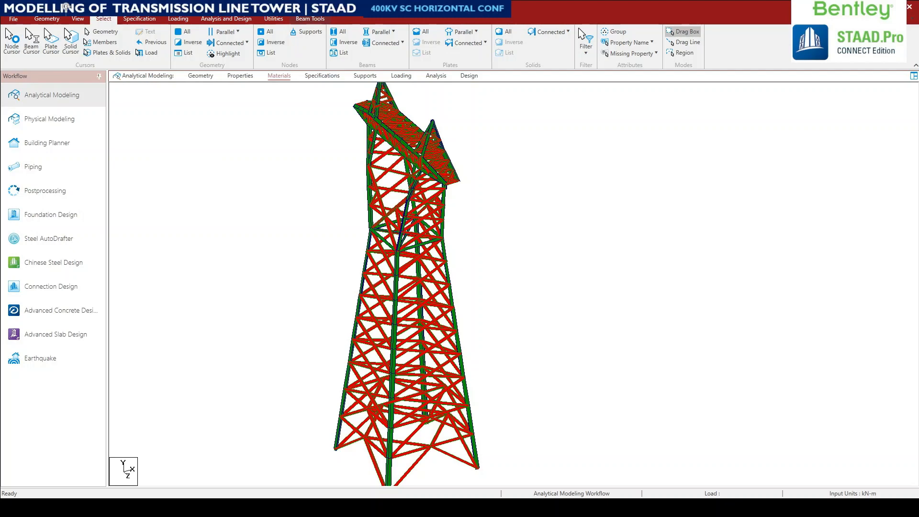
click(548, 382)
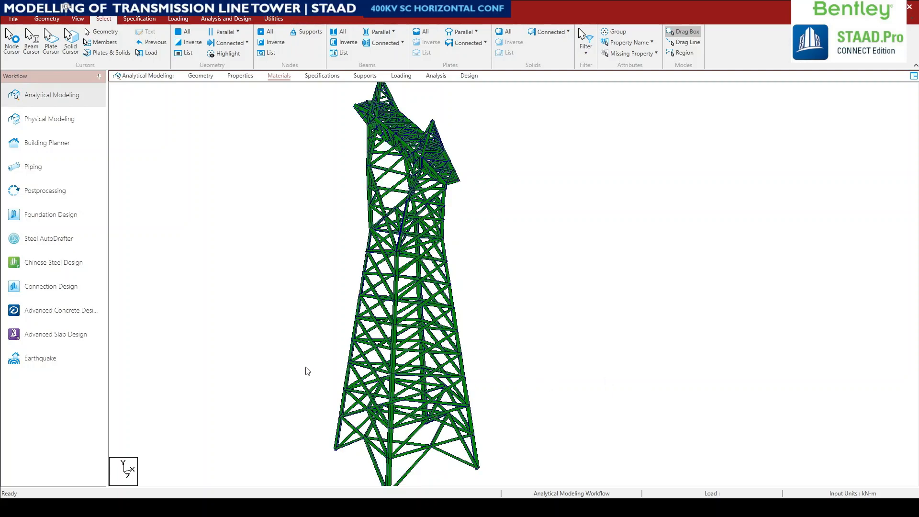